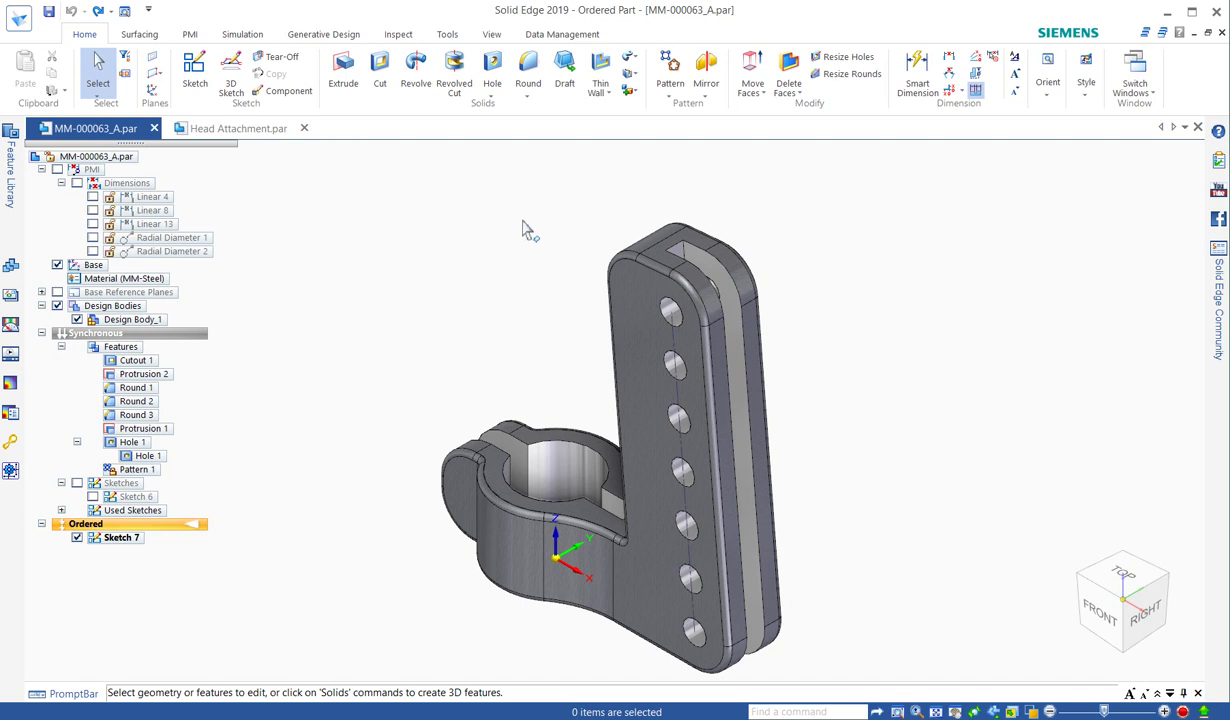
# Create a PMI model view named NOTES from the current isometric orientation
pyautogui.click(190, 36)
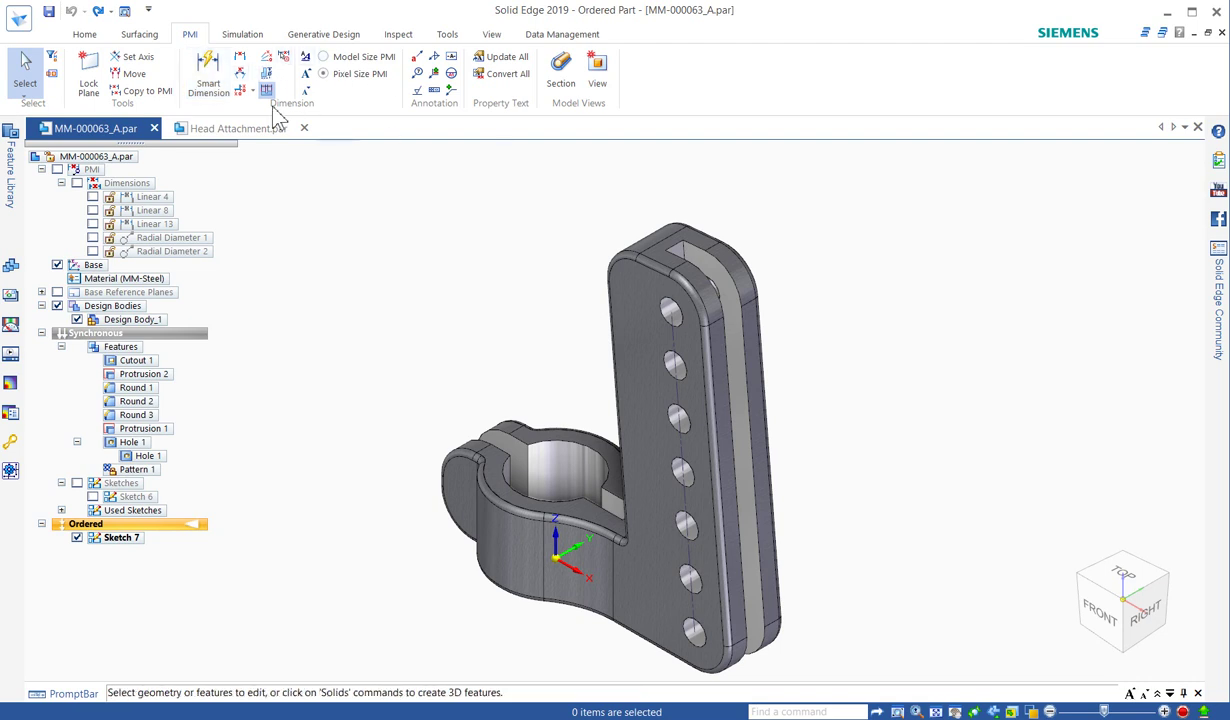
pyautogui.click(323, 74)
pyautogui.click(598, 75)
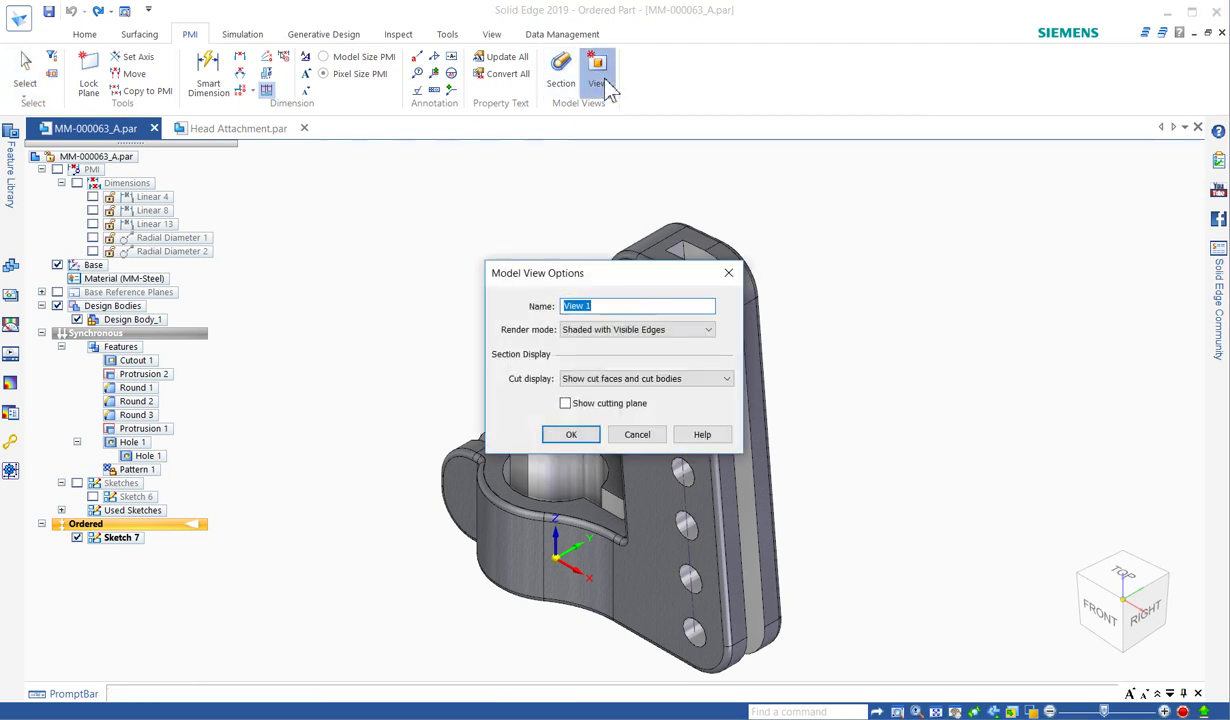
pyautogui.write('NOTES')
pyautogui.click(570, 437)
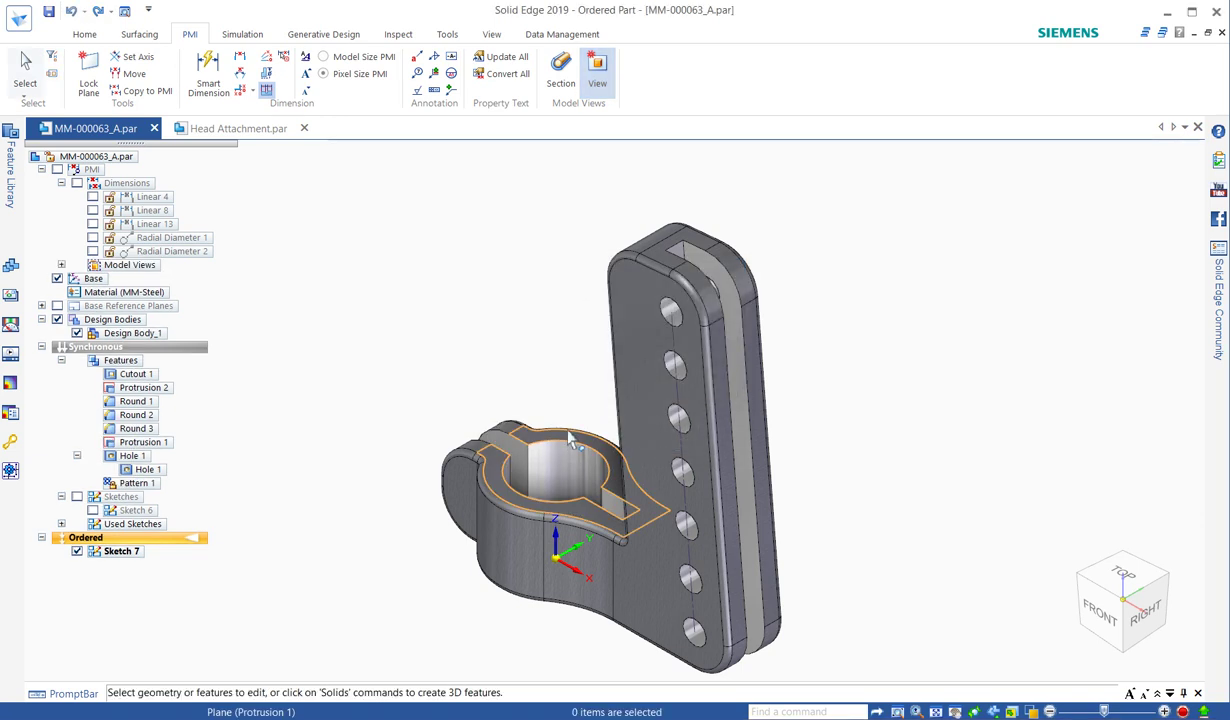
# Place the callout "NOTES: 1 BREAK ALL EDGES 2 COATINGS PER MIL STD 123" beside the part, using the NOTES model view as the feature's plane
pyautogui.click(417, 57)
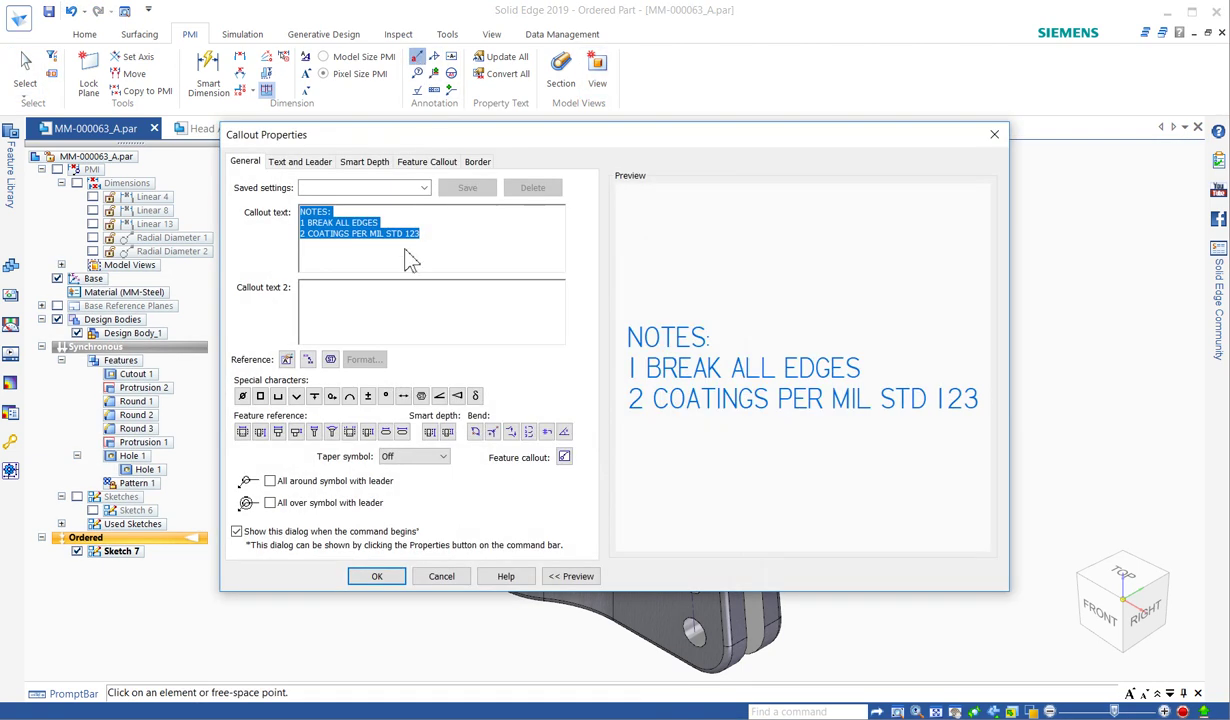
pyautogui.click(376, 578)
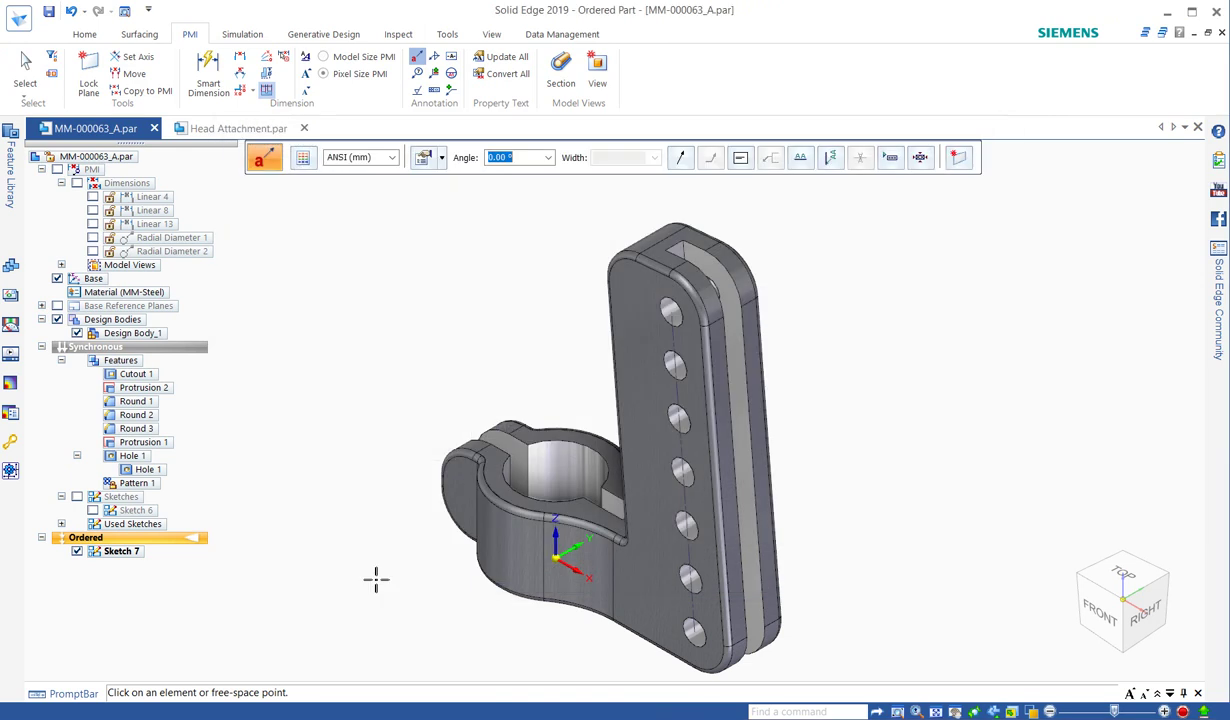
pyautogui.click(960, 168)
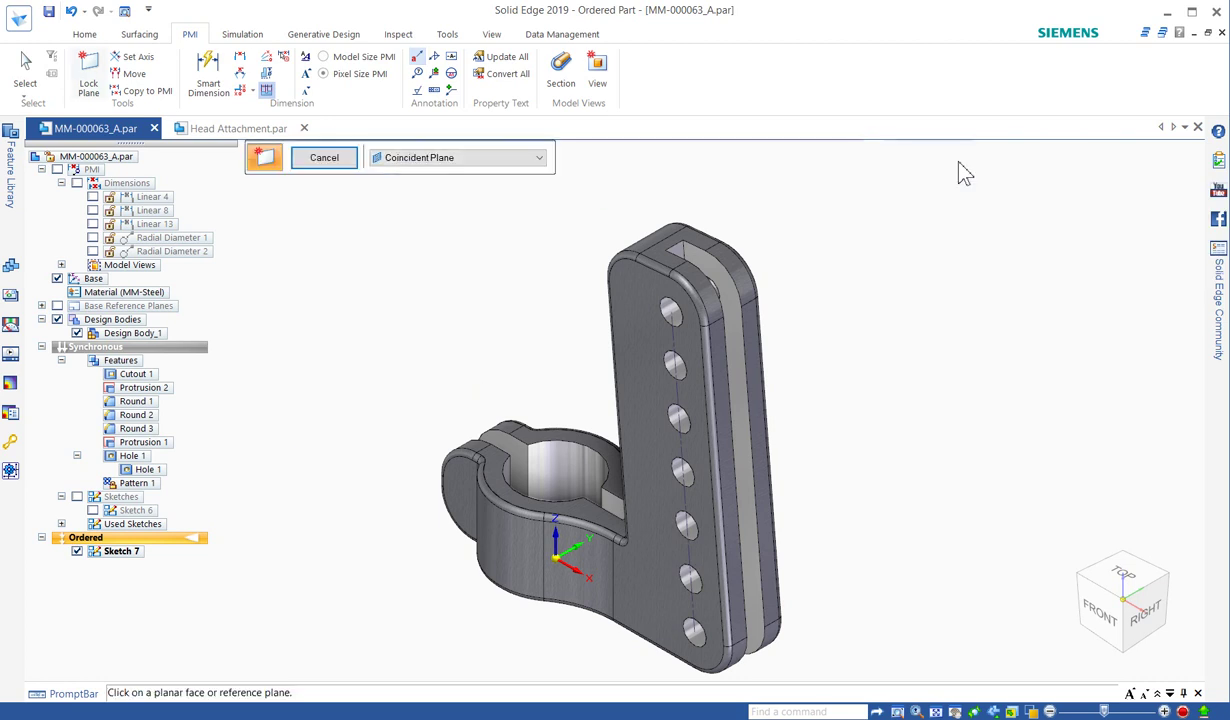
pyautogui.click(425, 162)
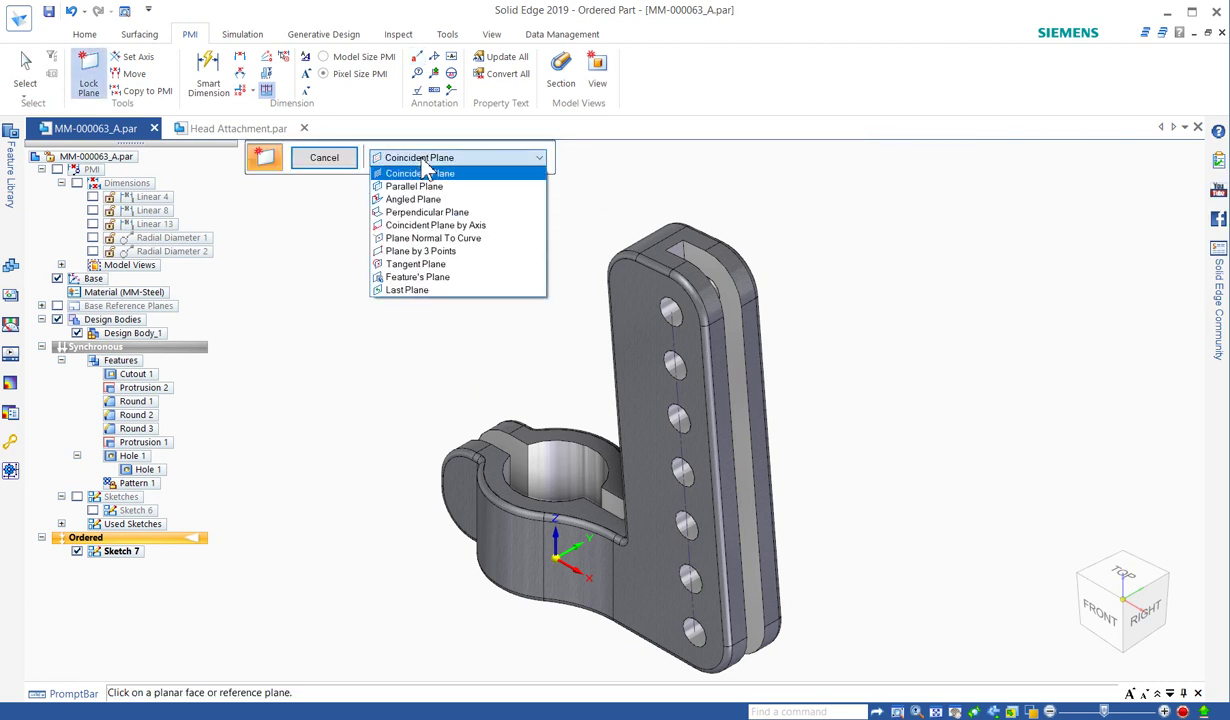
pyautogui.click(400, 277)
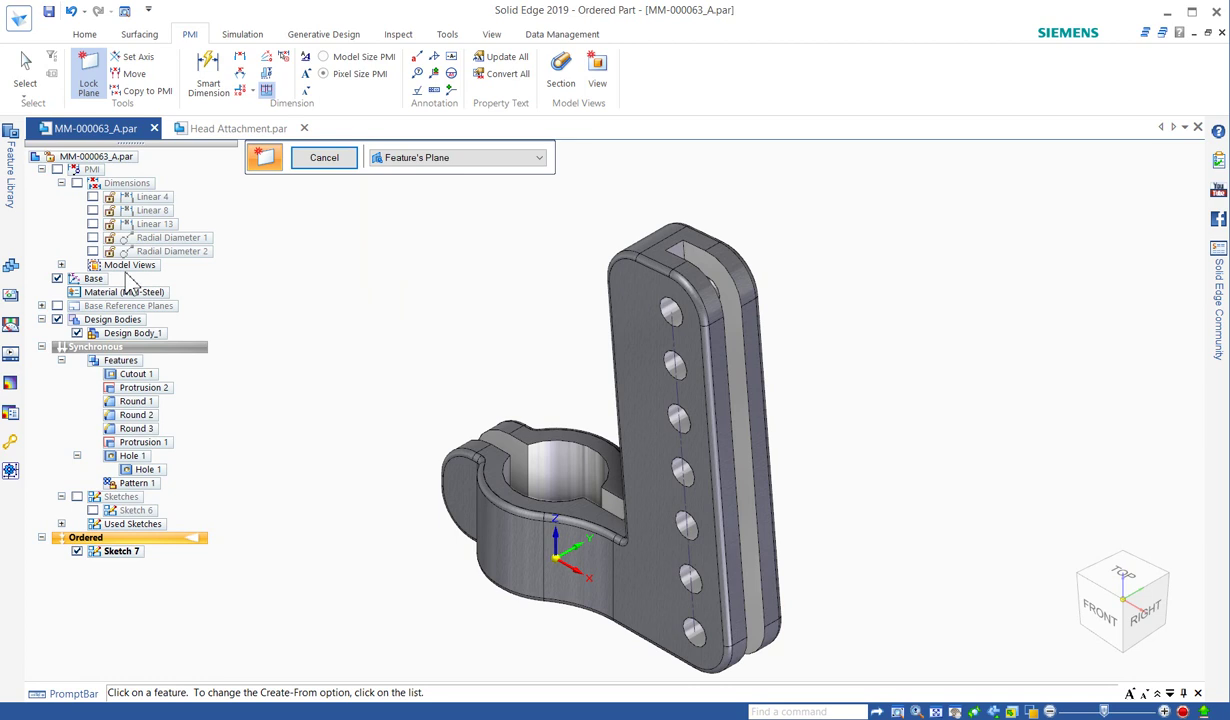
pyautogui.click(61, 265)
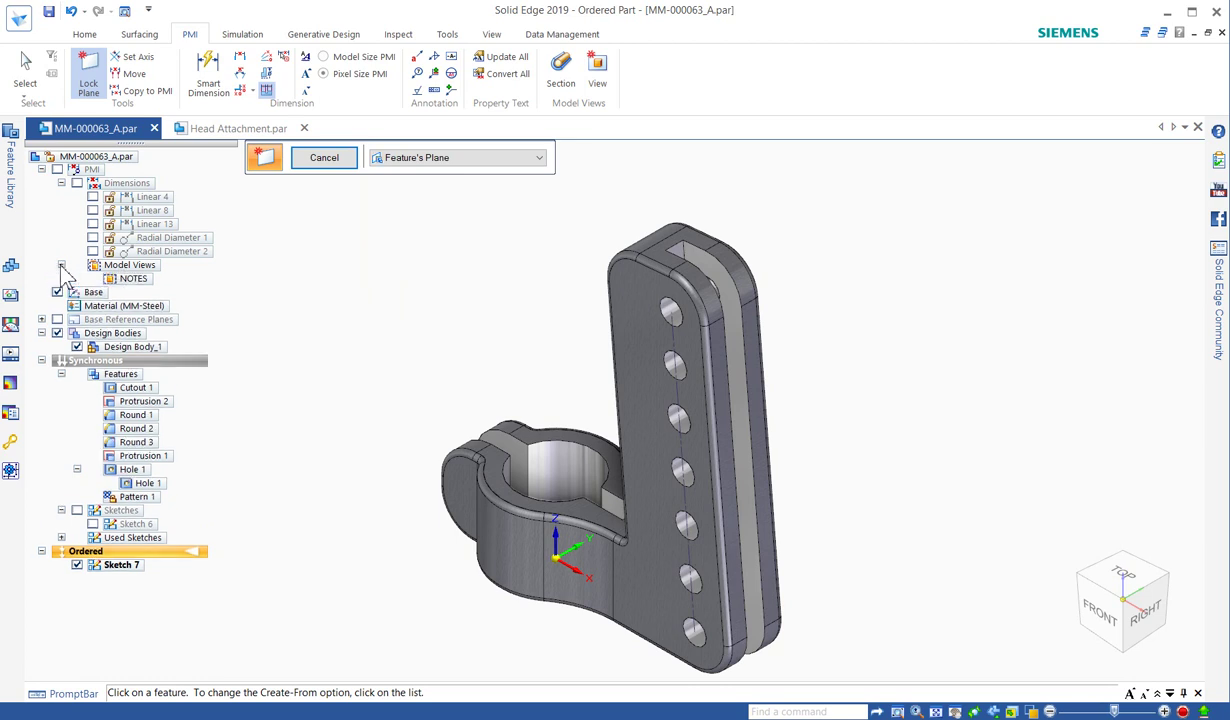
pyautogui.click(125, 279)
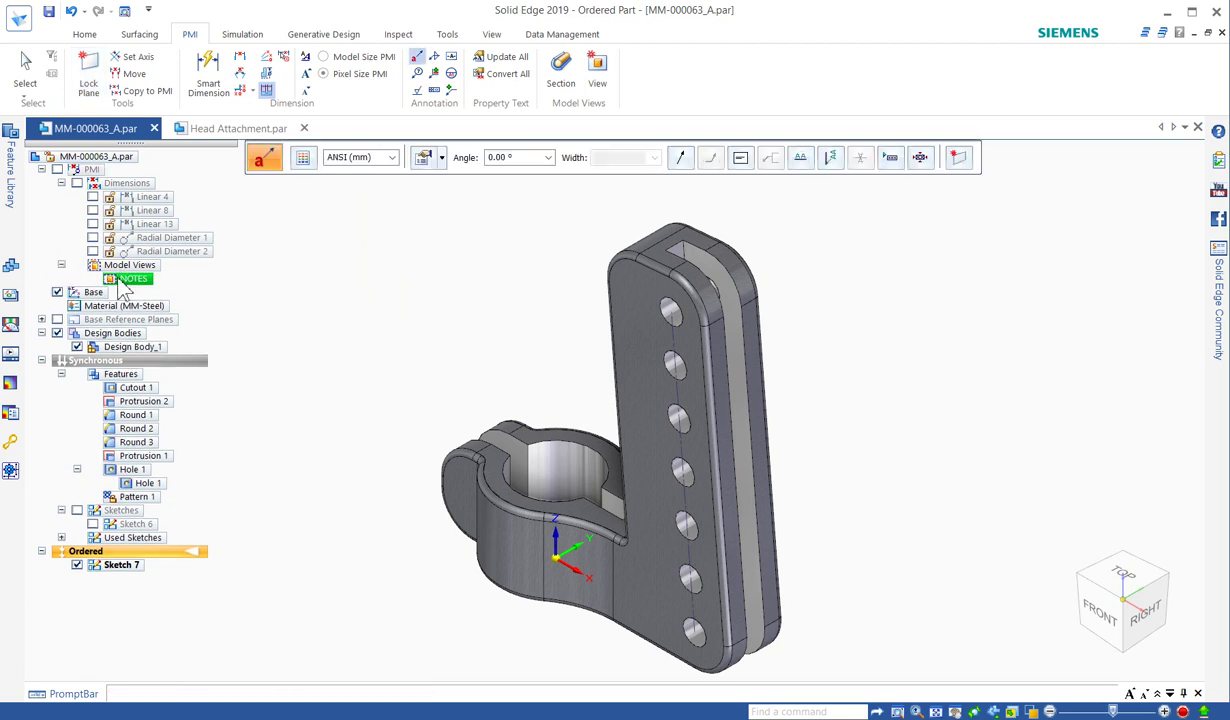
pyautogui.click(307, 244)
pyautogui.click(307, 244)
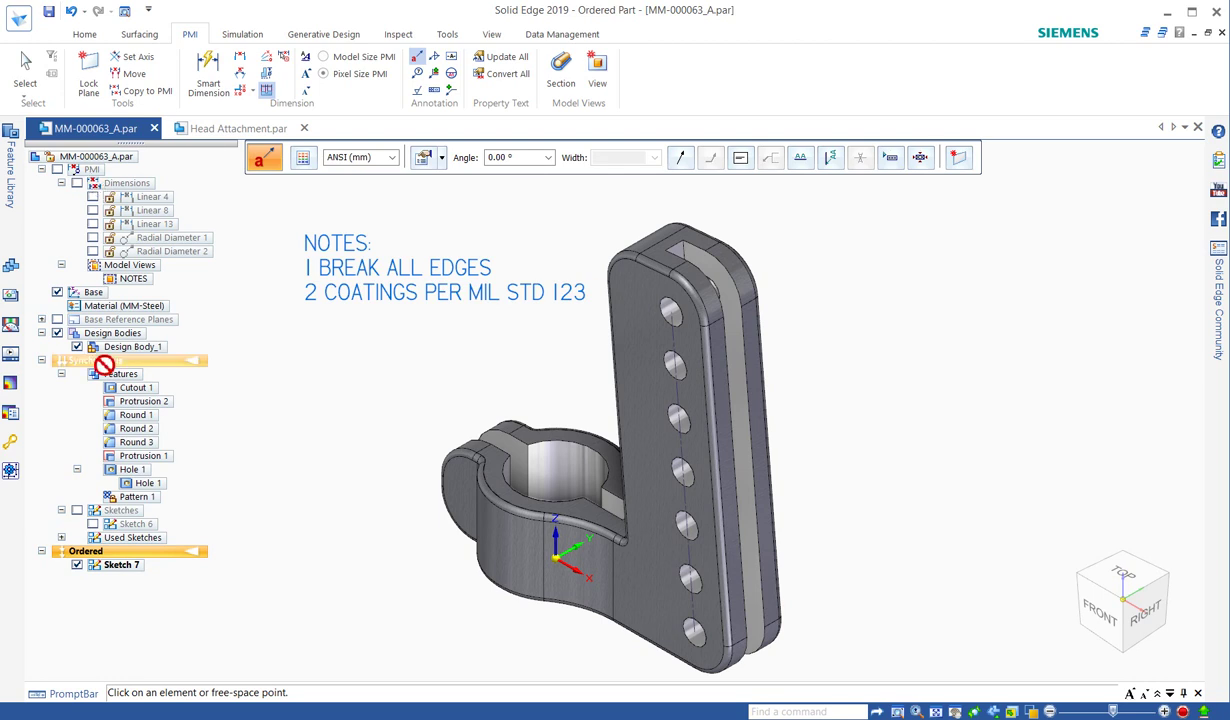
pyautogui.press('Escape')
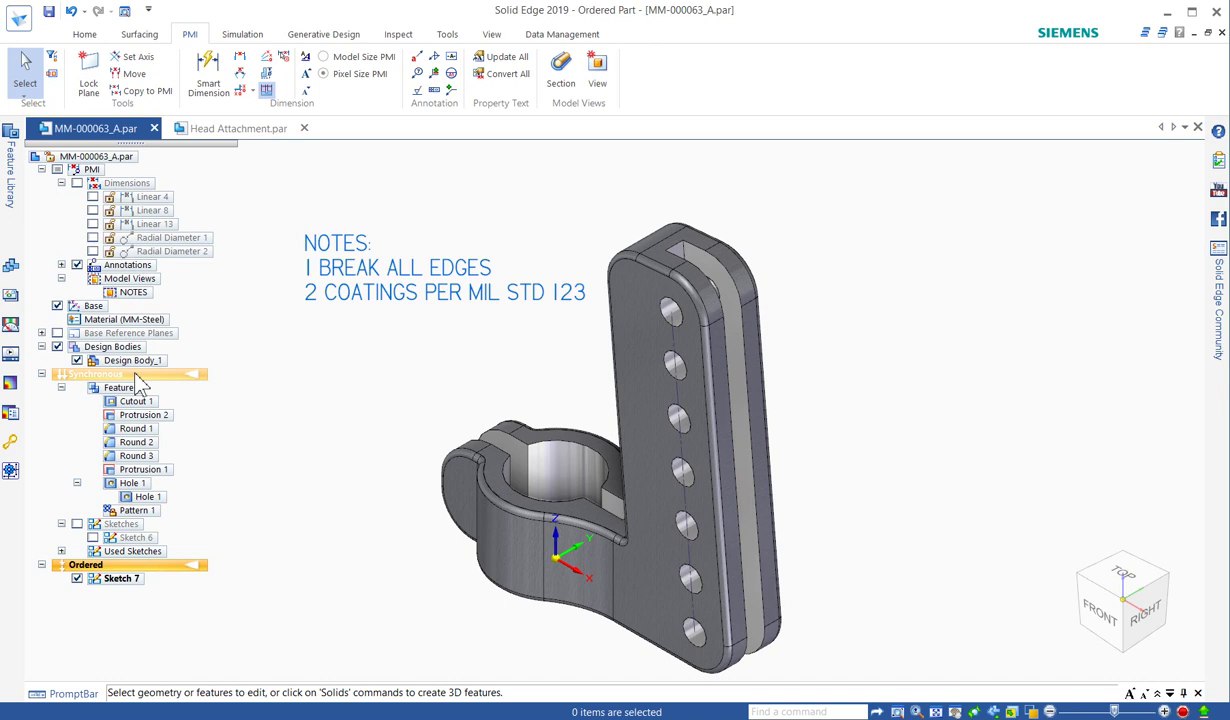
# Hide all PMI and orient the part to the front view
pyautogui.click(57, 170)
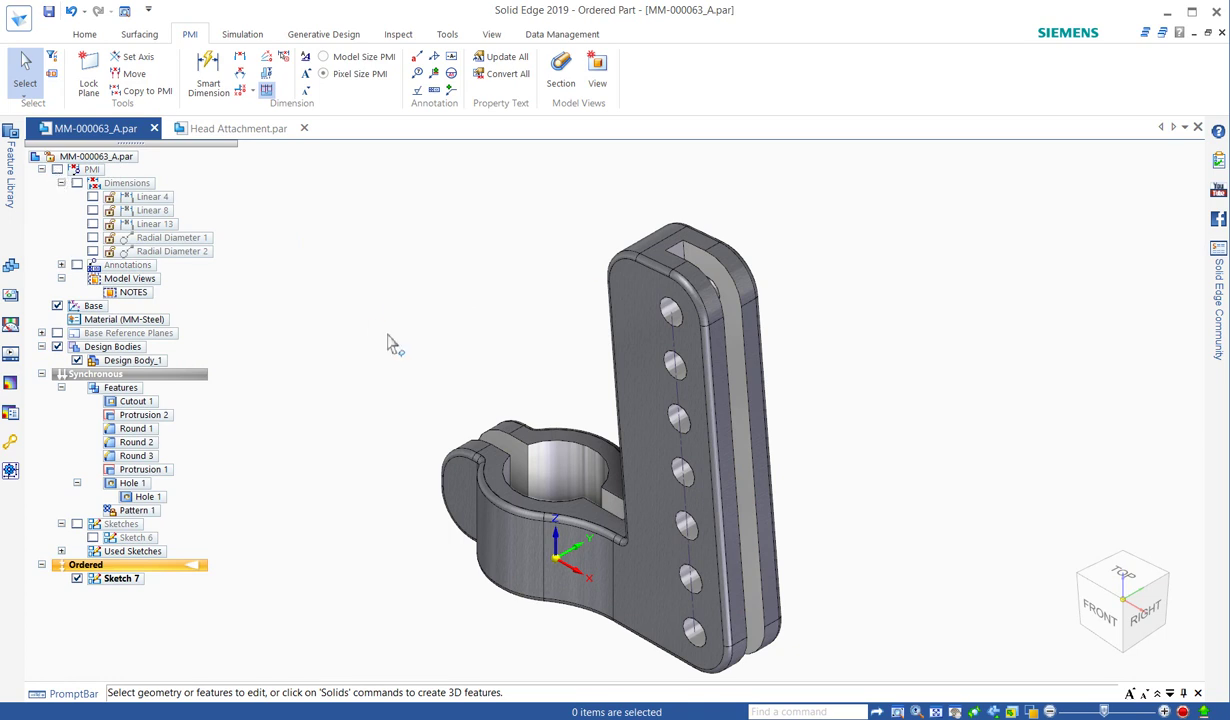
pyautogui.hotkey('ctrl', 'f')
pyautogui.click(1141, 596)
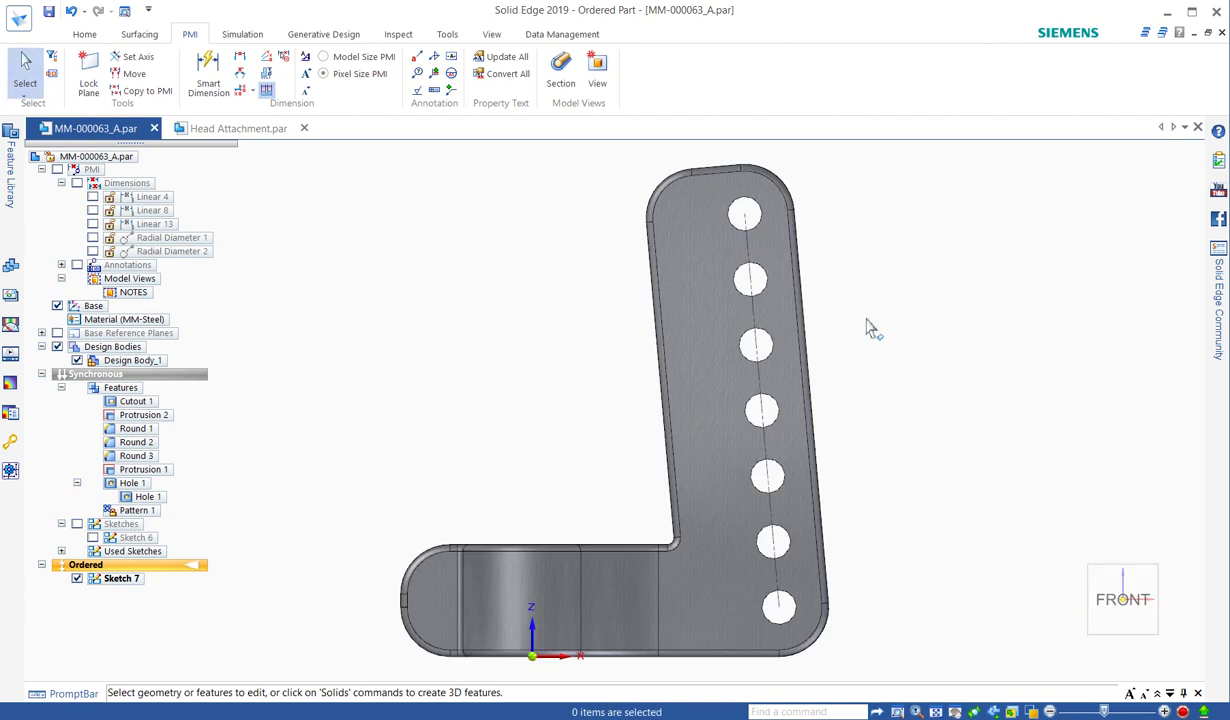
# Select the upright arm's front face and keep its width dimension displayed as PMI
pyautogui.click(707, 340)
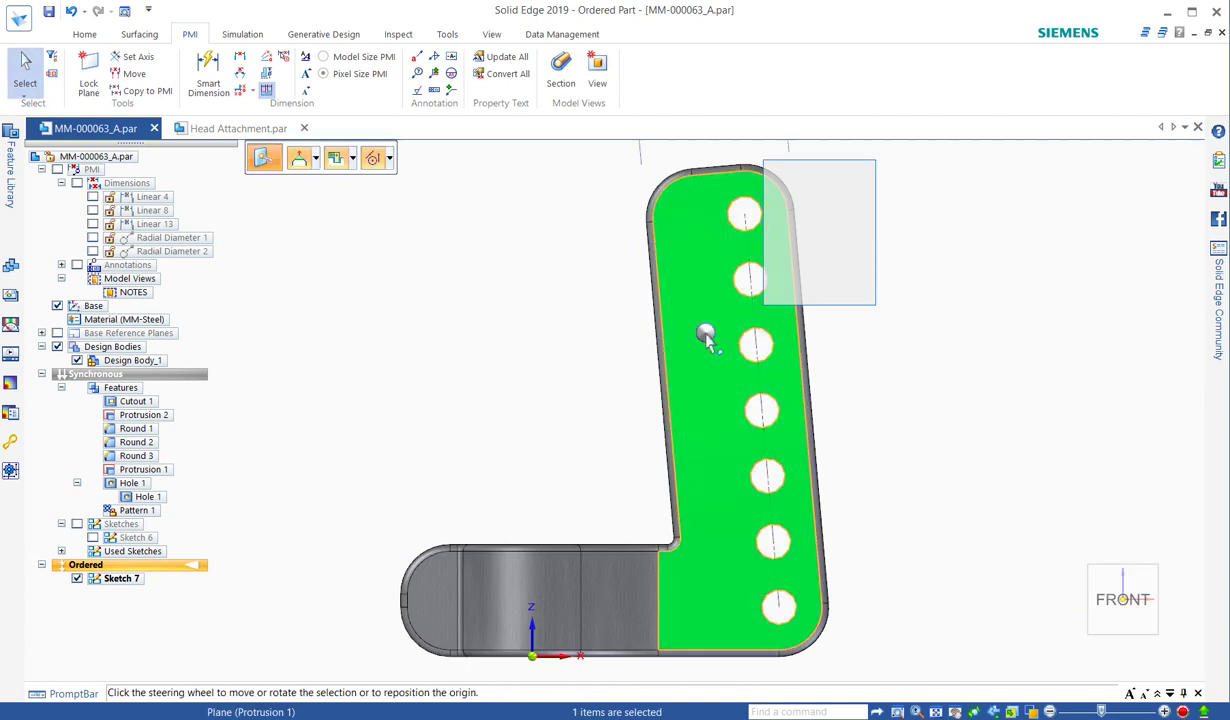
pyautogui.scroll(-3, 653, 439)
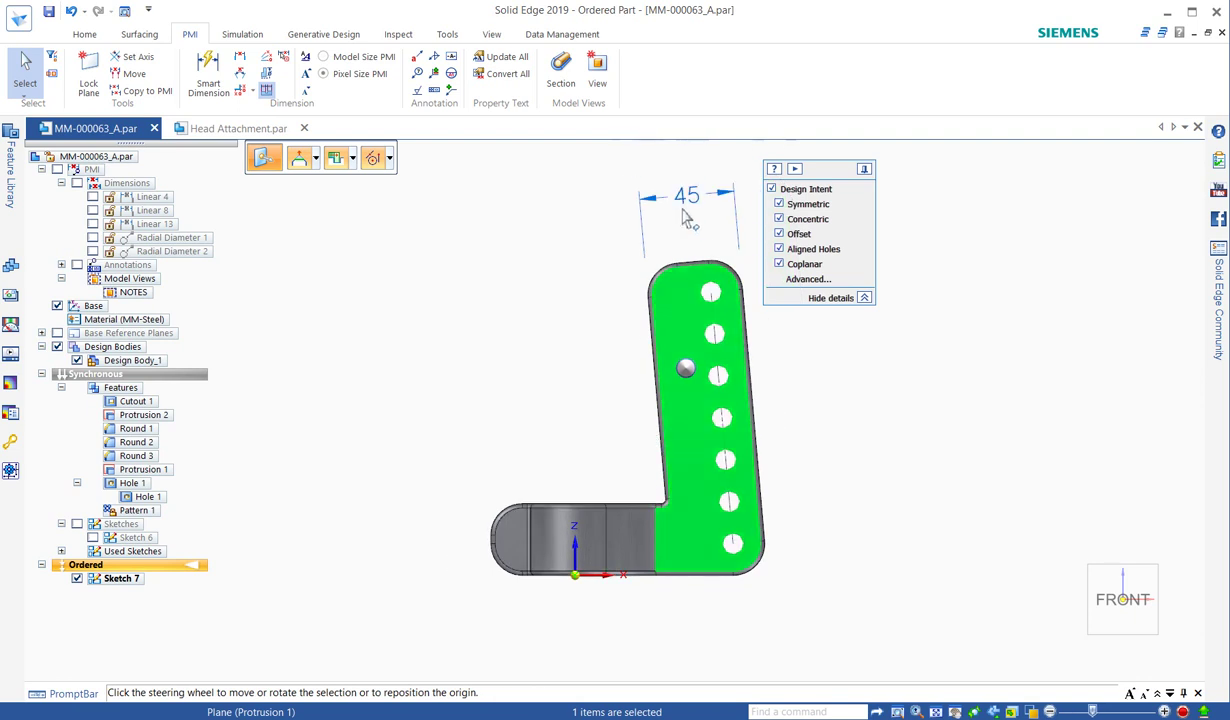
pyautogui.rightClick(818, 423)
pyautogui.click(878, 605)
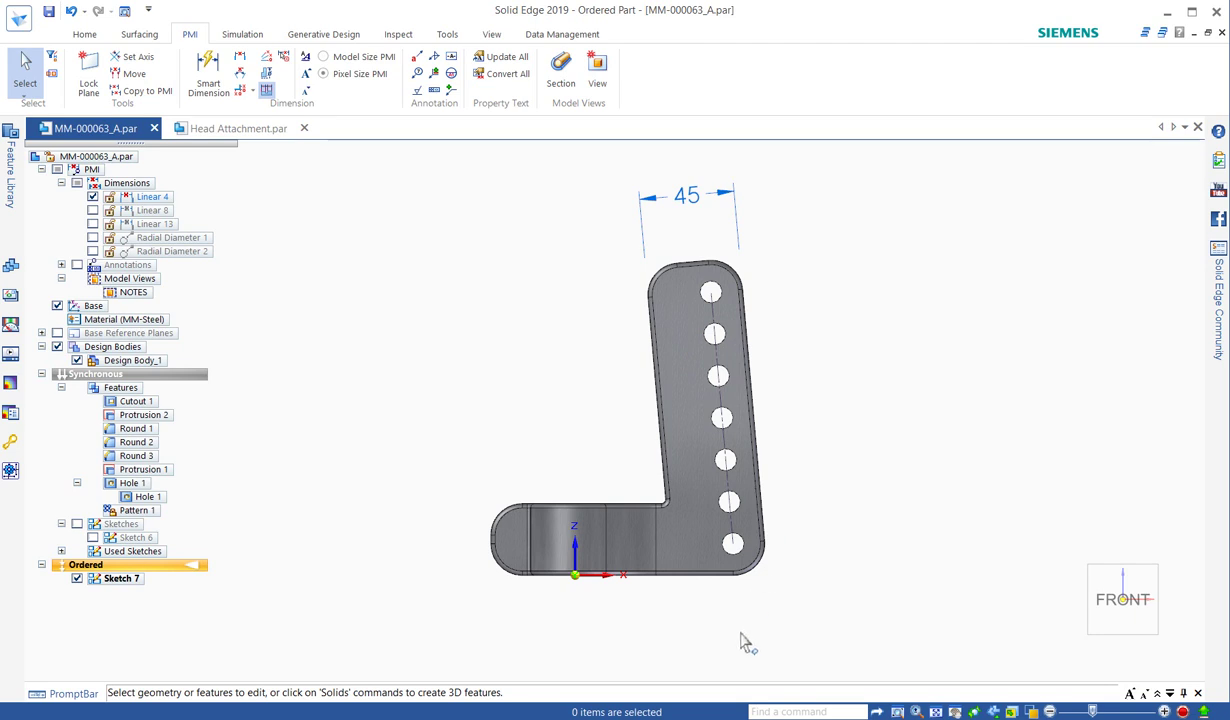
# Add a Smart Dimension with the Feature Callout type to the lowest hole in the arm and place it beside the part
pyautogui.rightClick(822, 515)
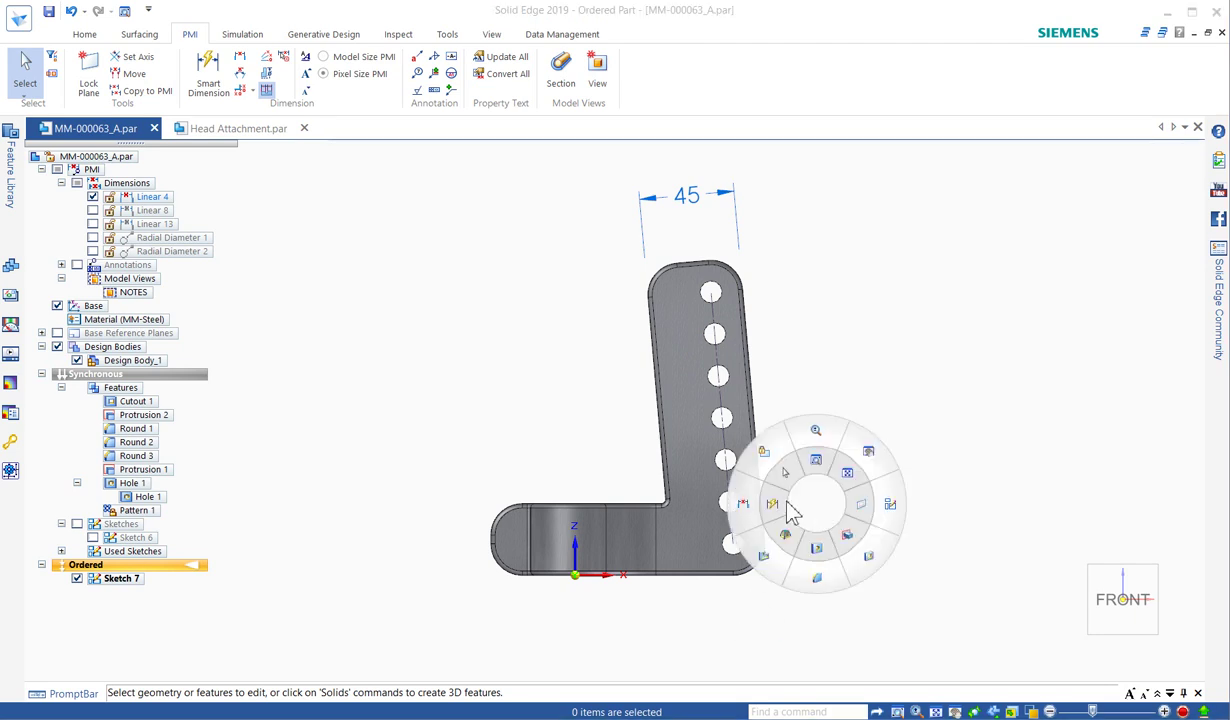
pyautogui.click(776, 505)
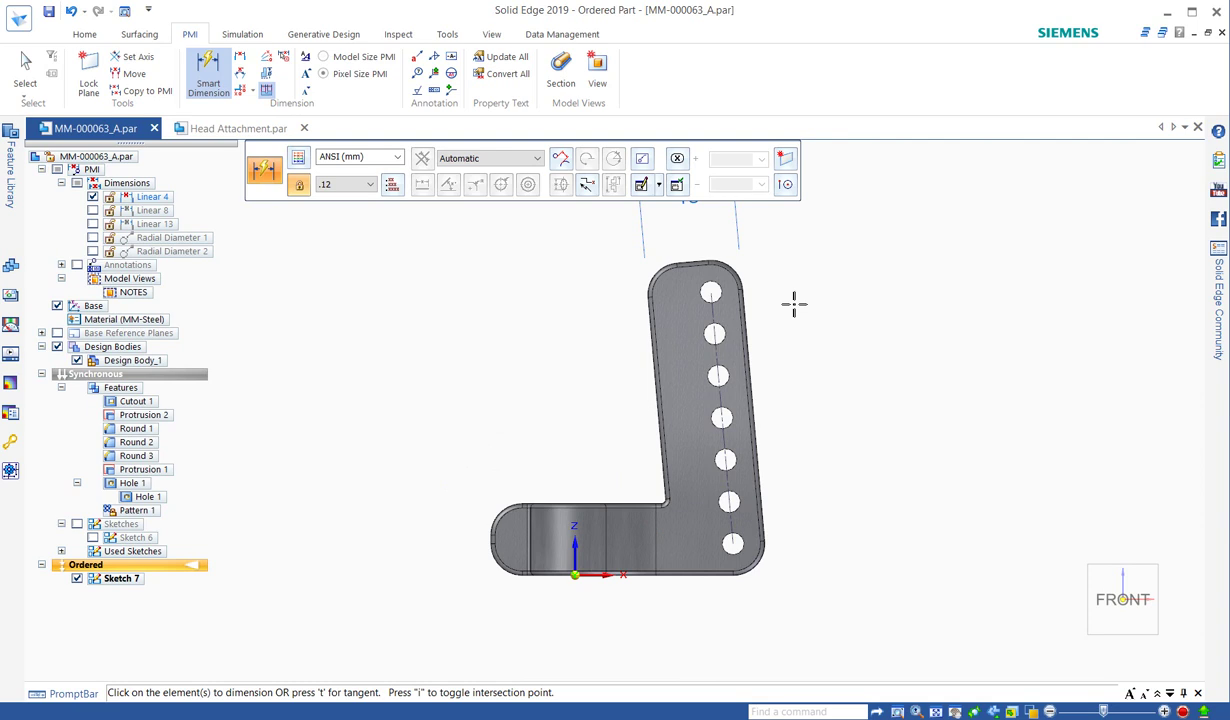
pyautogui.click(646, 162)
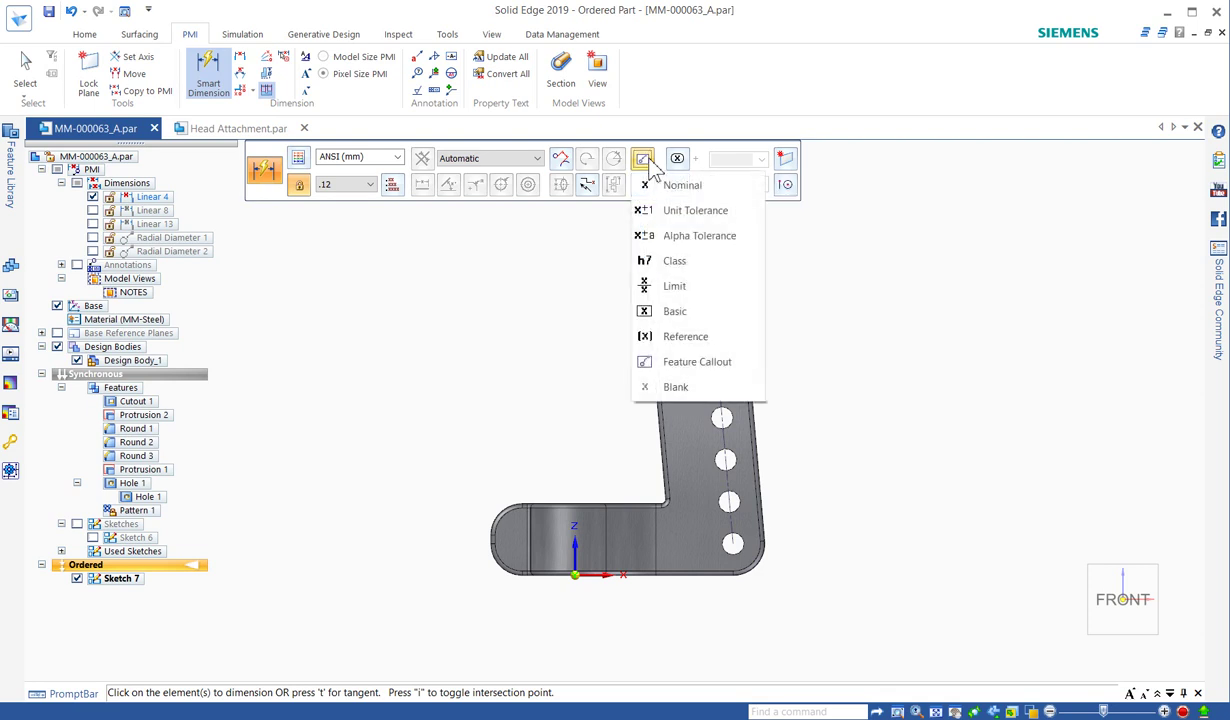
pyautogui.click(673, 365)
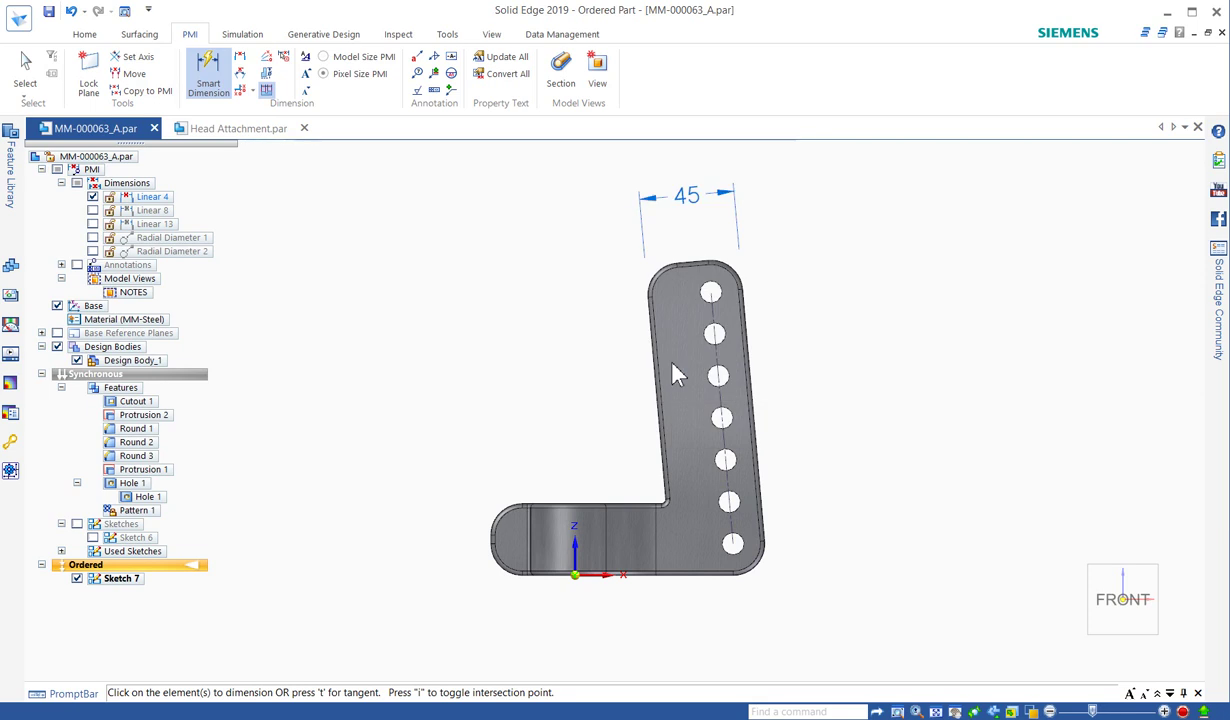
pyautogui.click(736, 543)
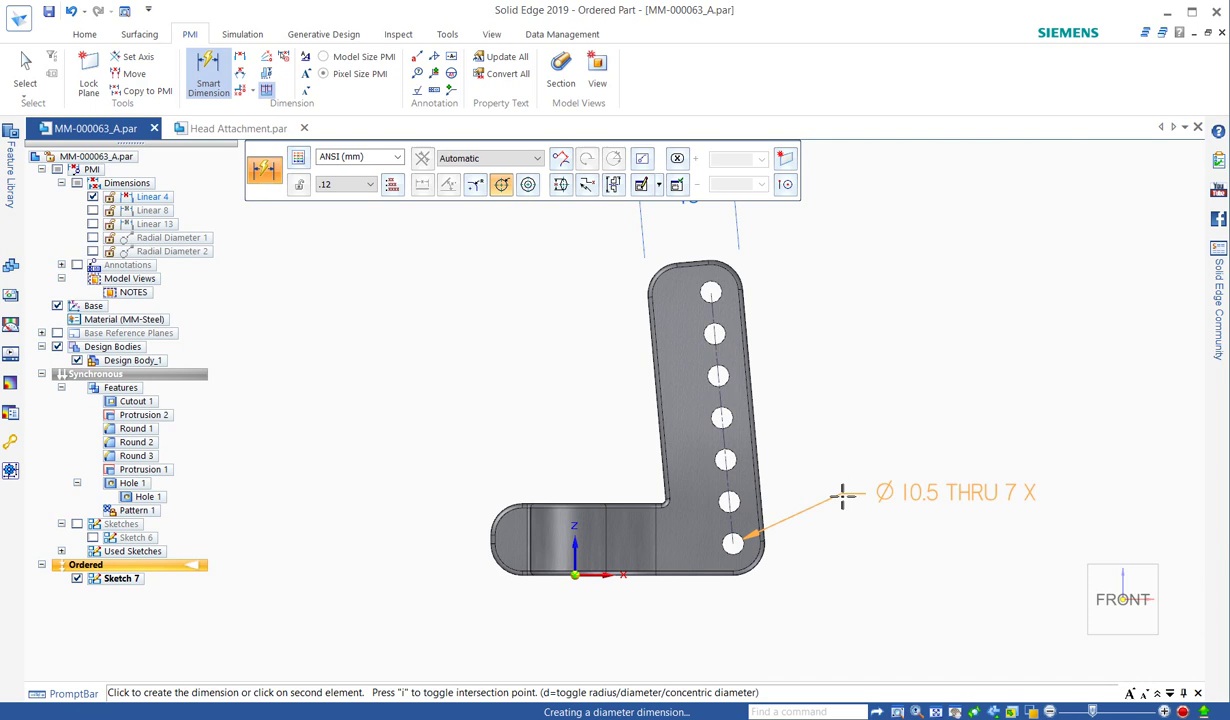
pyautogui.click(842, 496)
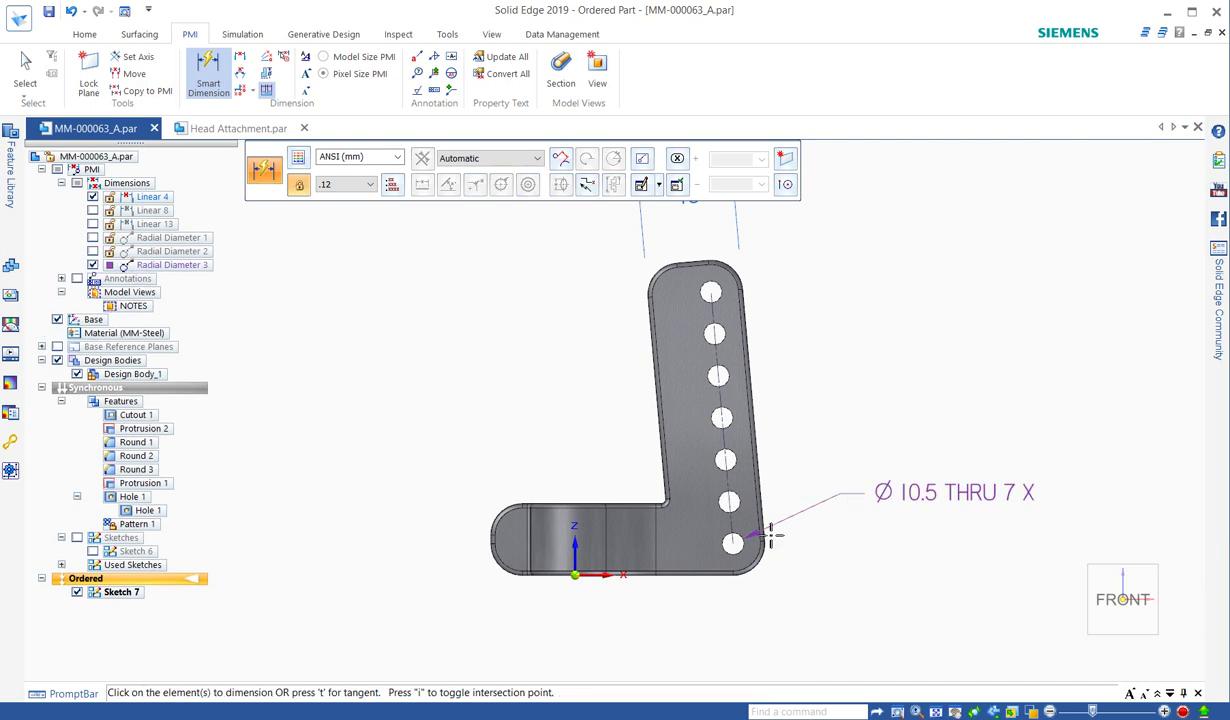
# Dimension the minimum centre-to-centre distance between the two lowest holes, placing it beside the arm
pyautogui.scroll(3, 764, 534)
pyautogui.click(722, 560)
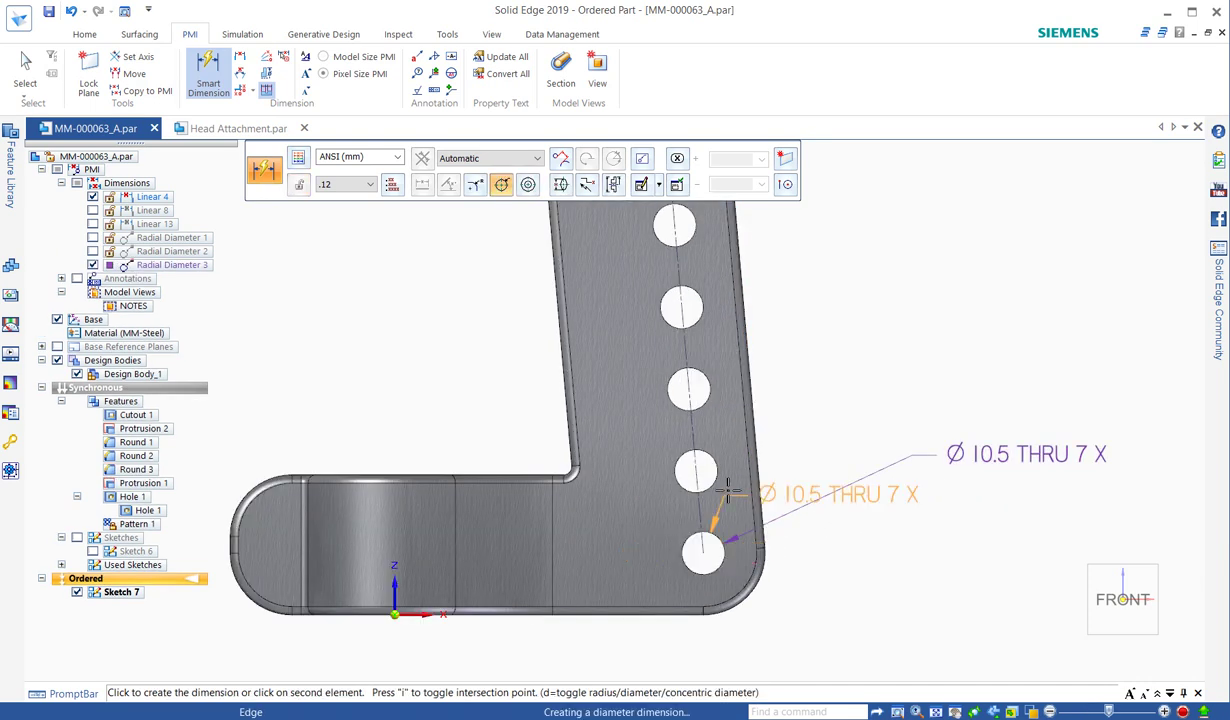
pyautogui.click(699, 469)
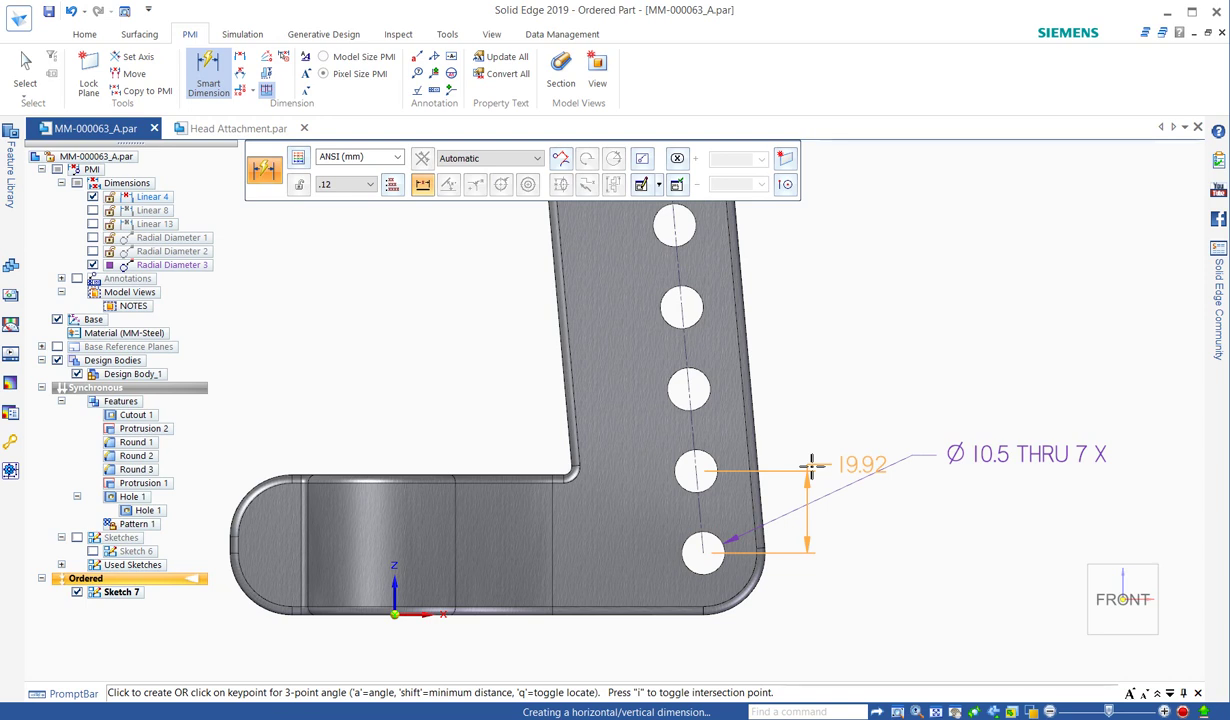
pyautogui.press('shift')
pyautogui.click(811, 465)
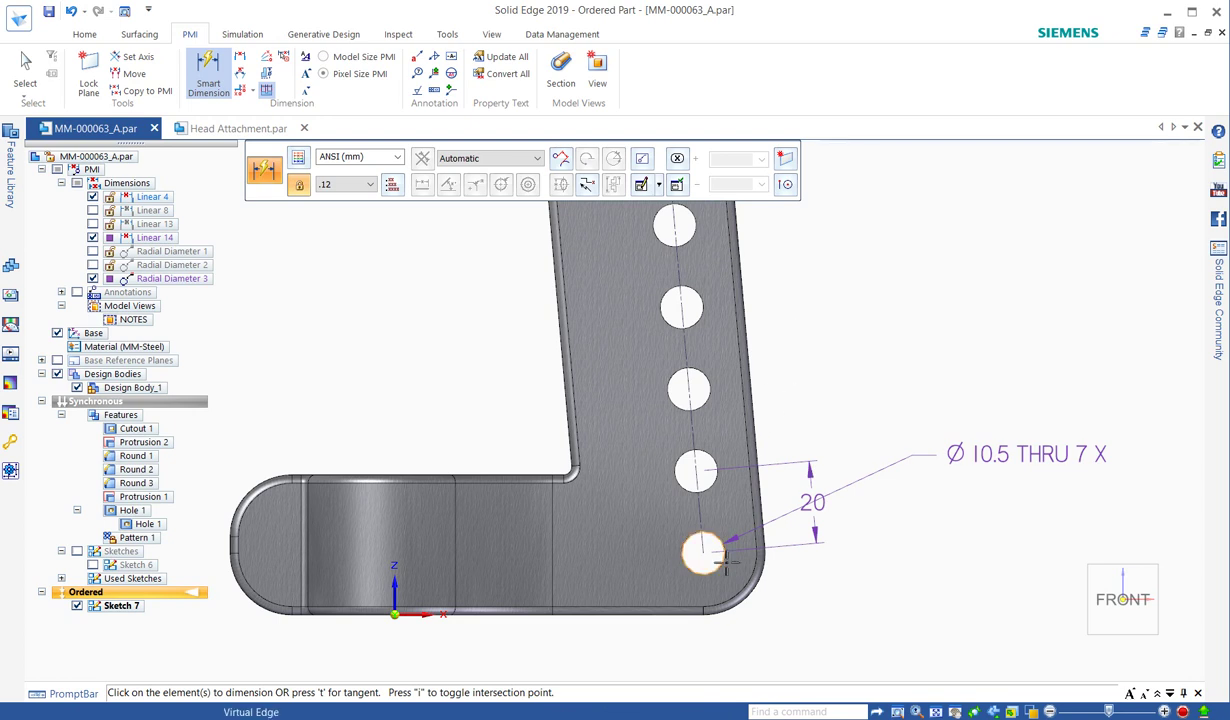
# Dimension the distance between the lowest and uppermost hole centres along the hole row, and finish dimensioning
pyautogui.click(716, 480)
pyautogui.scroll(-5, 735, 492)
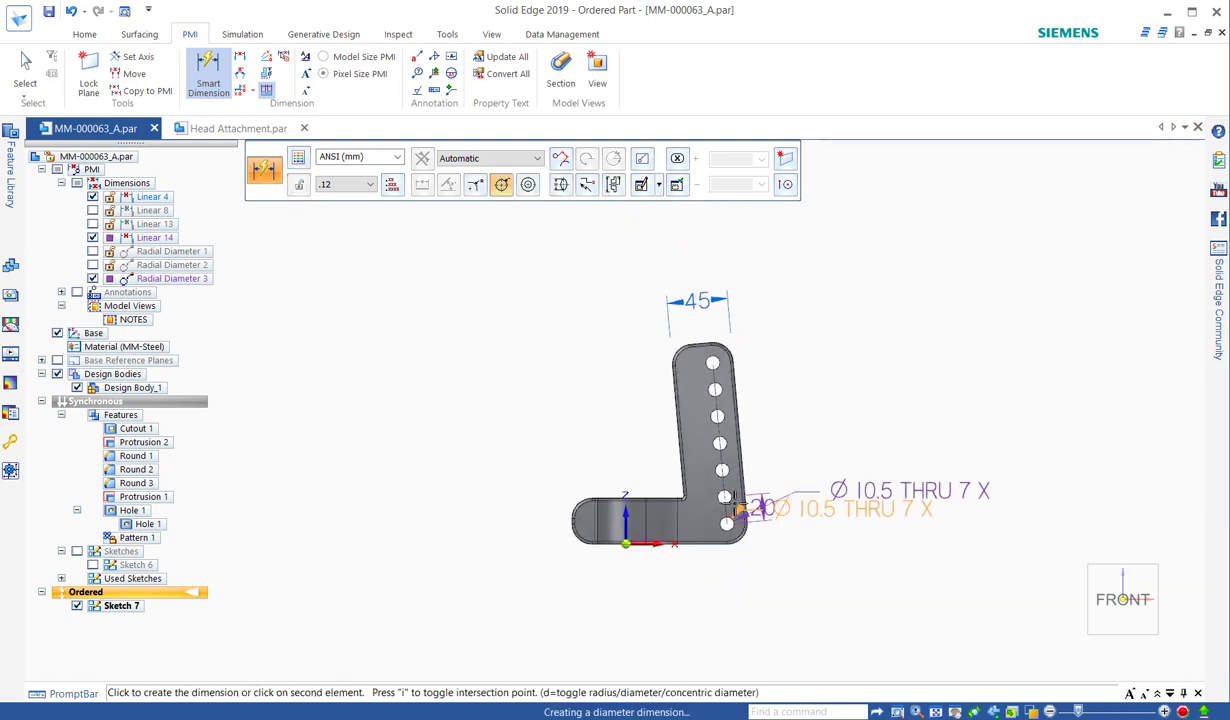
pyautogui.click(714, 361)
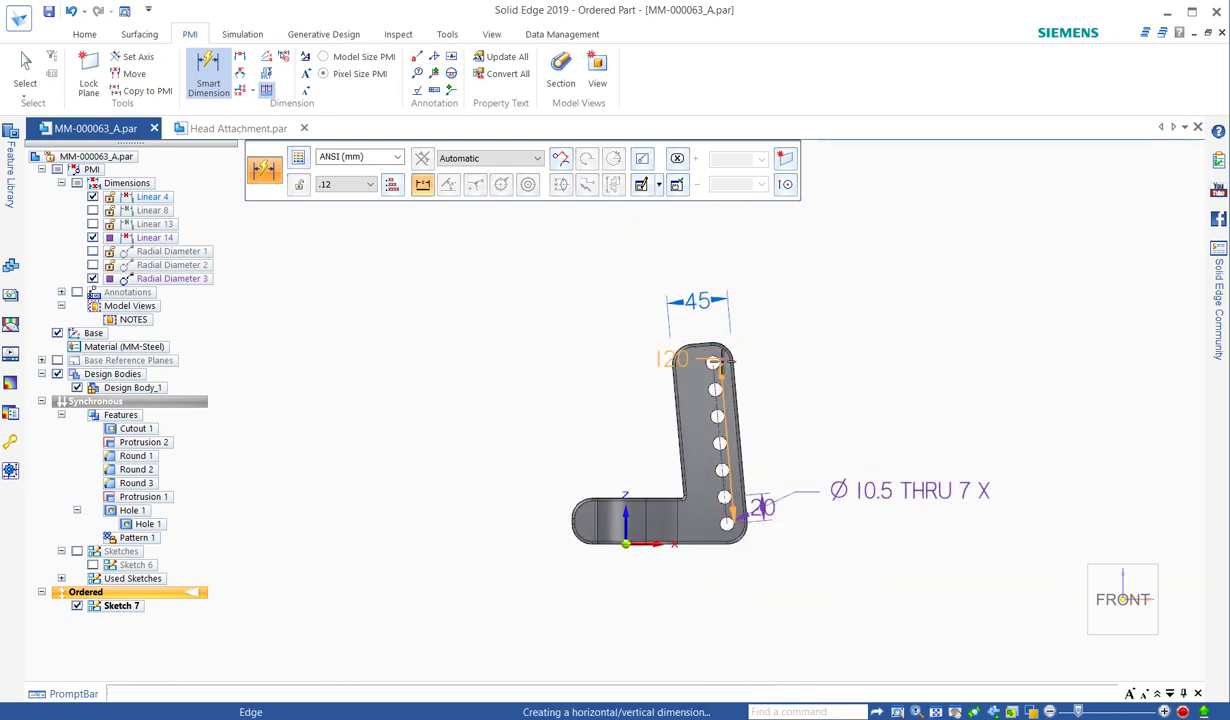
pyautogui.click(779, 450)
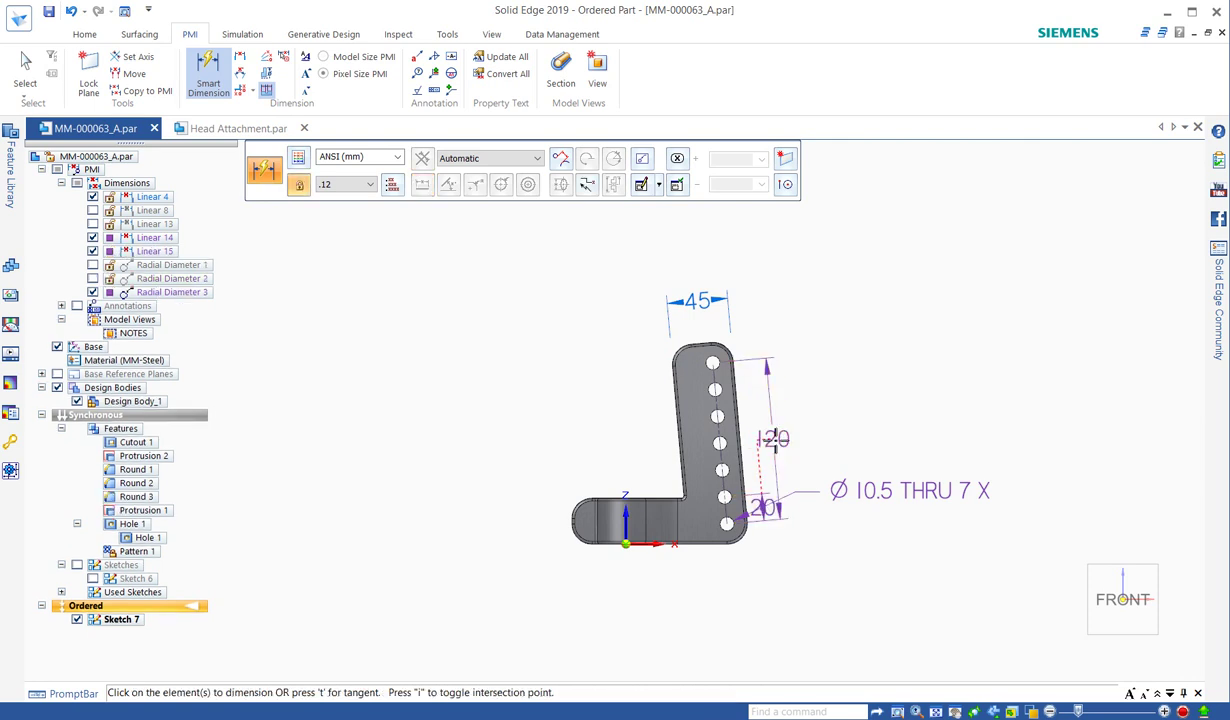
pyautogui.scroll(3, 766, 467)
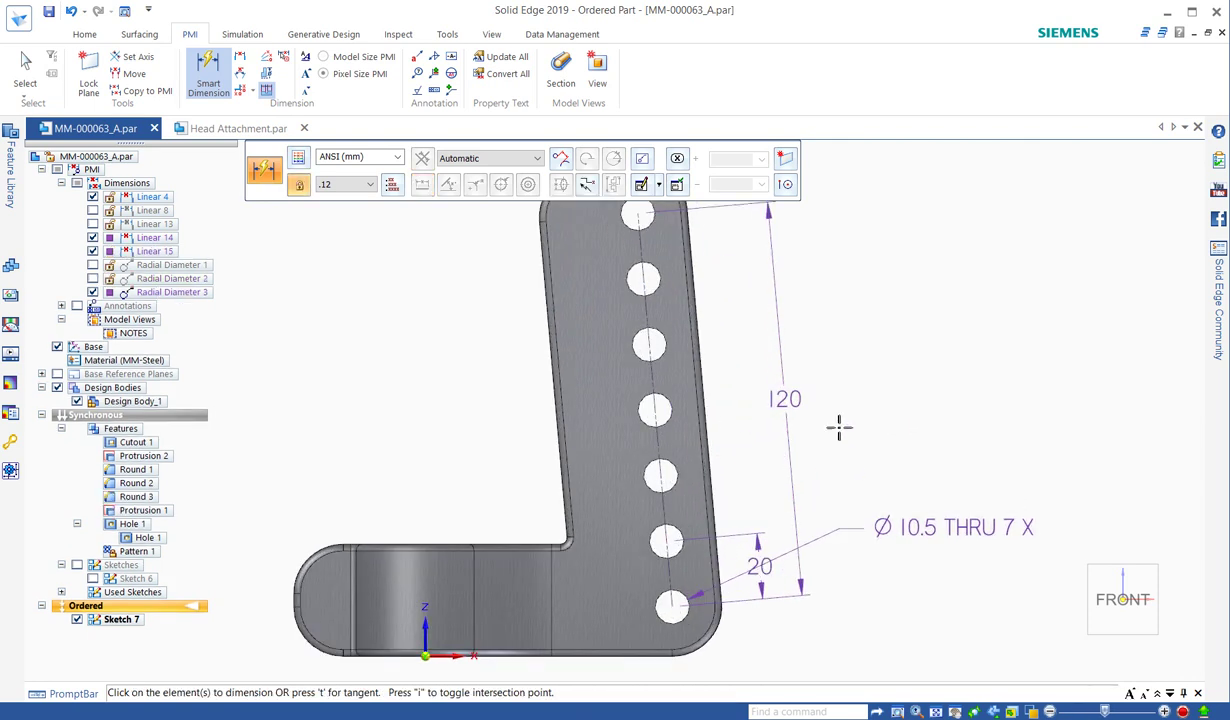
pyautogui.scroll(-1, 849, 470)
pyautogui.rightClick(918, 403)
pyautogui.click(891, 381)
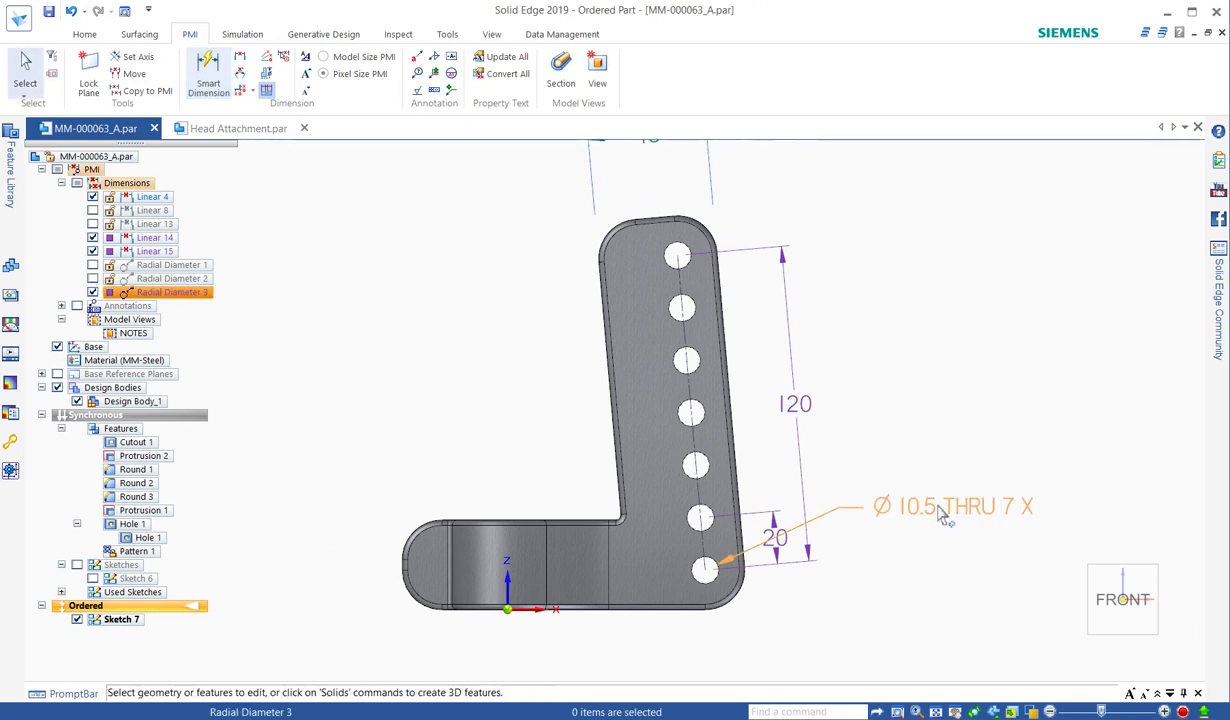
# Move the hole callout below the spacing dimensions, near the part's lower corner
pyautogui.click(947, 508)
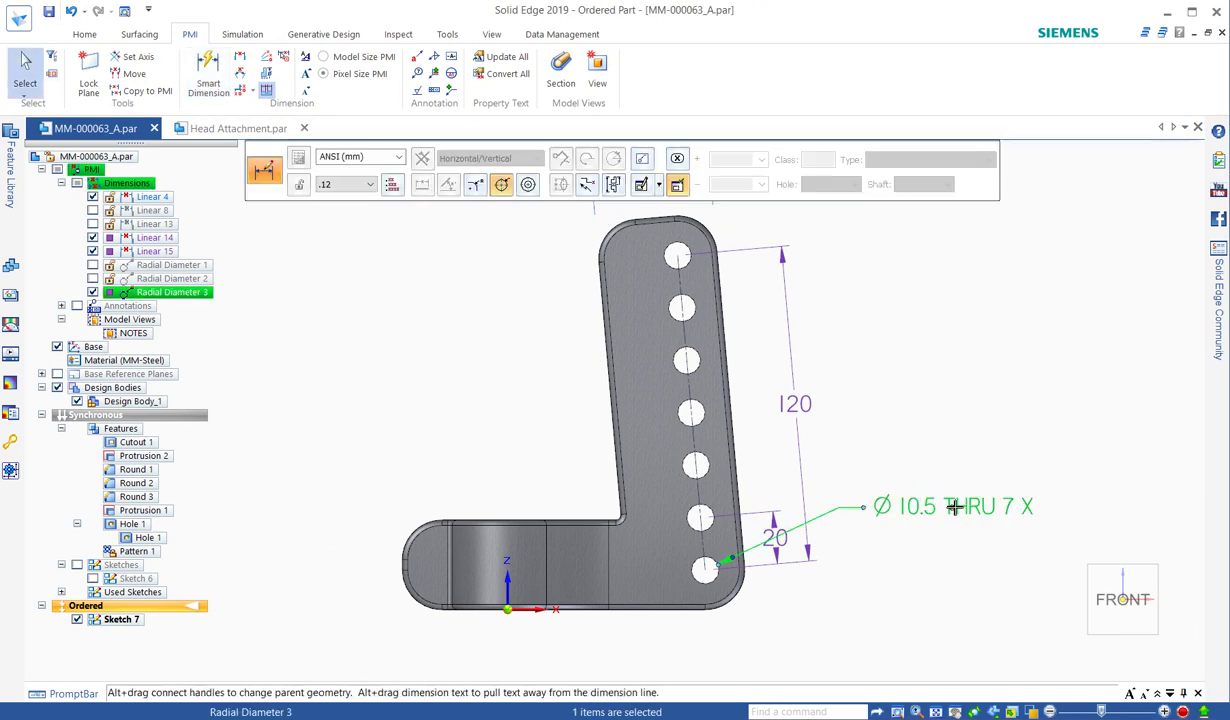
pyautogui.moveTo(953, 522); pyautogui.dragTo(771, 612)
pyautogui.click(882, 427)
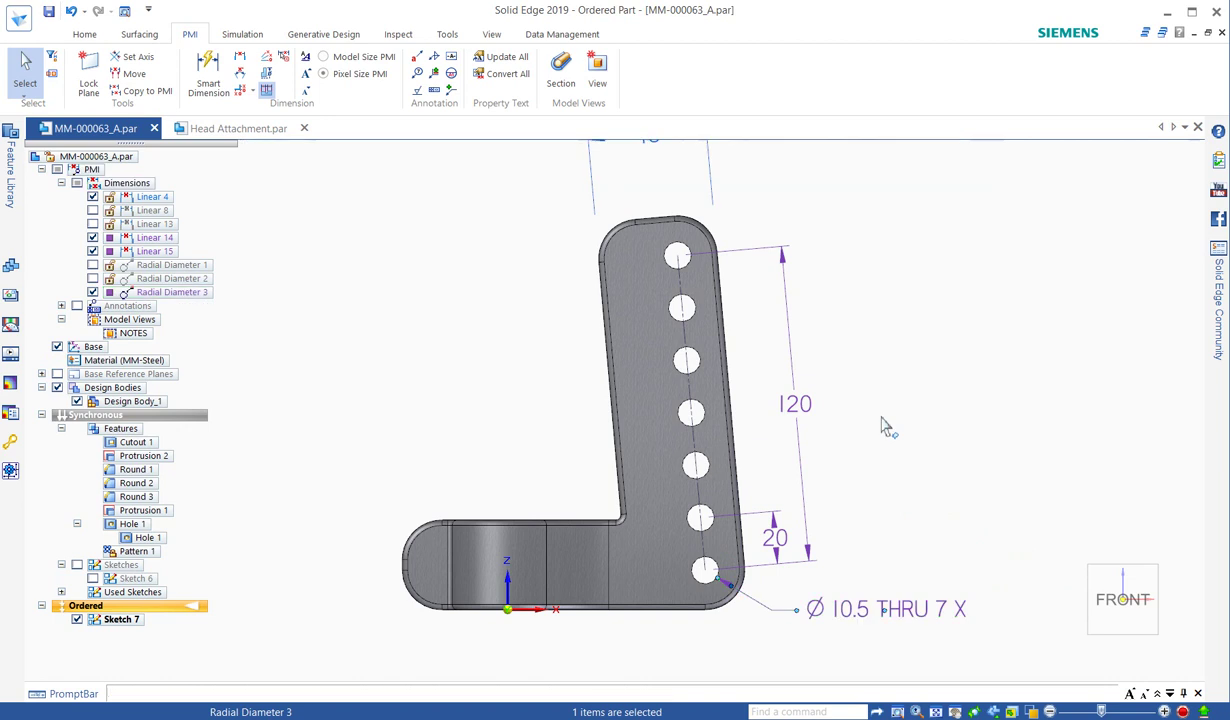
# Bring the arm-width dimension into view and inspect it together with the overall hole-row dimension
pyautogui.scroll(-2, 882, 427)
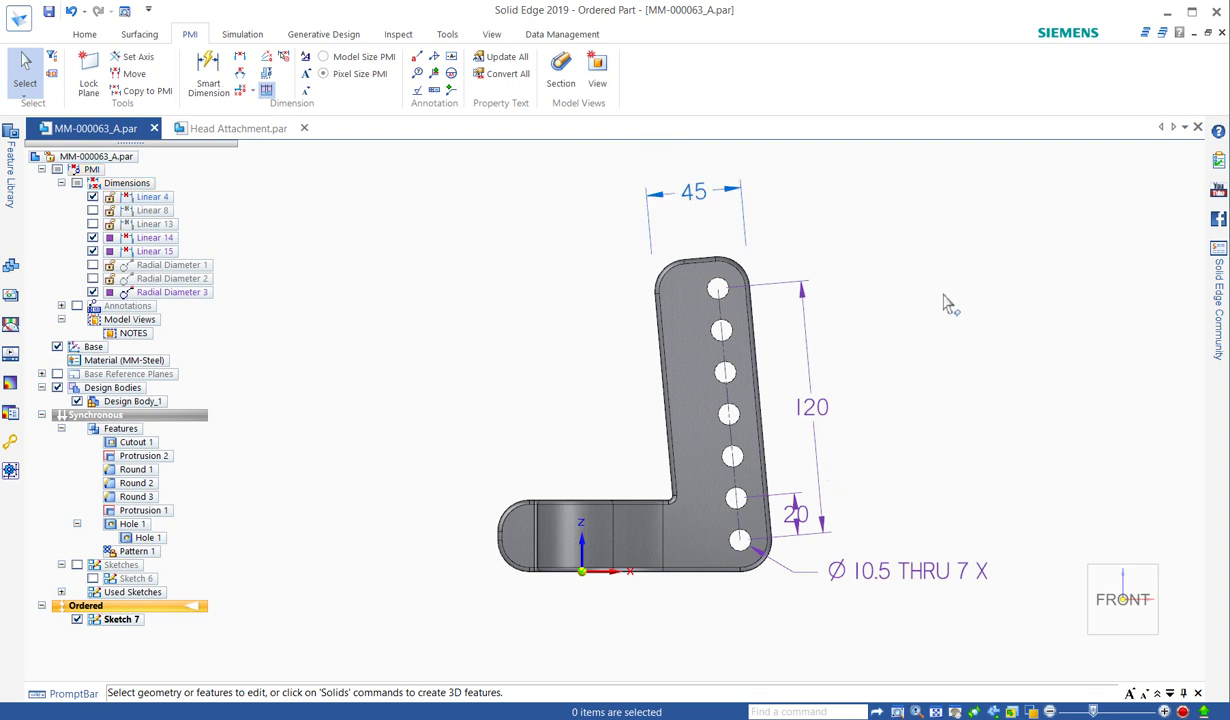
pyautogui.click(806, 410)
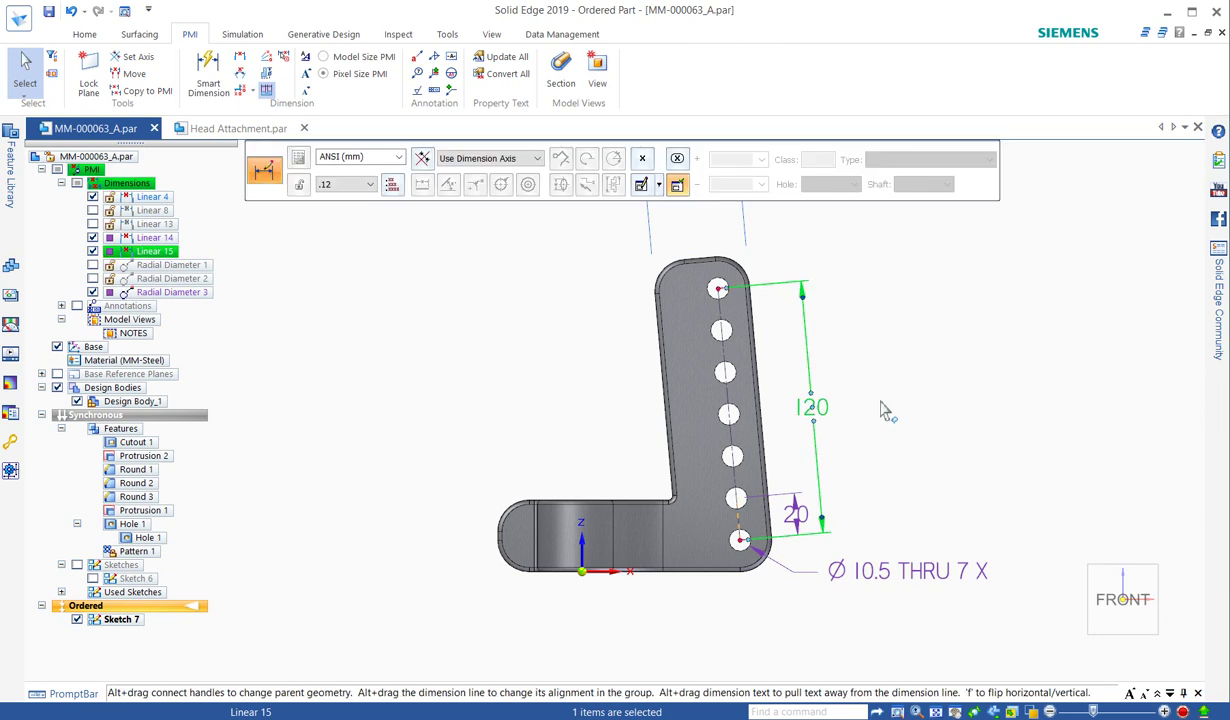
pyautogui.click(884, 410)
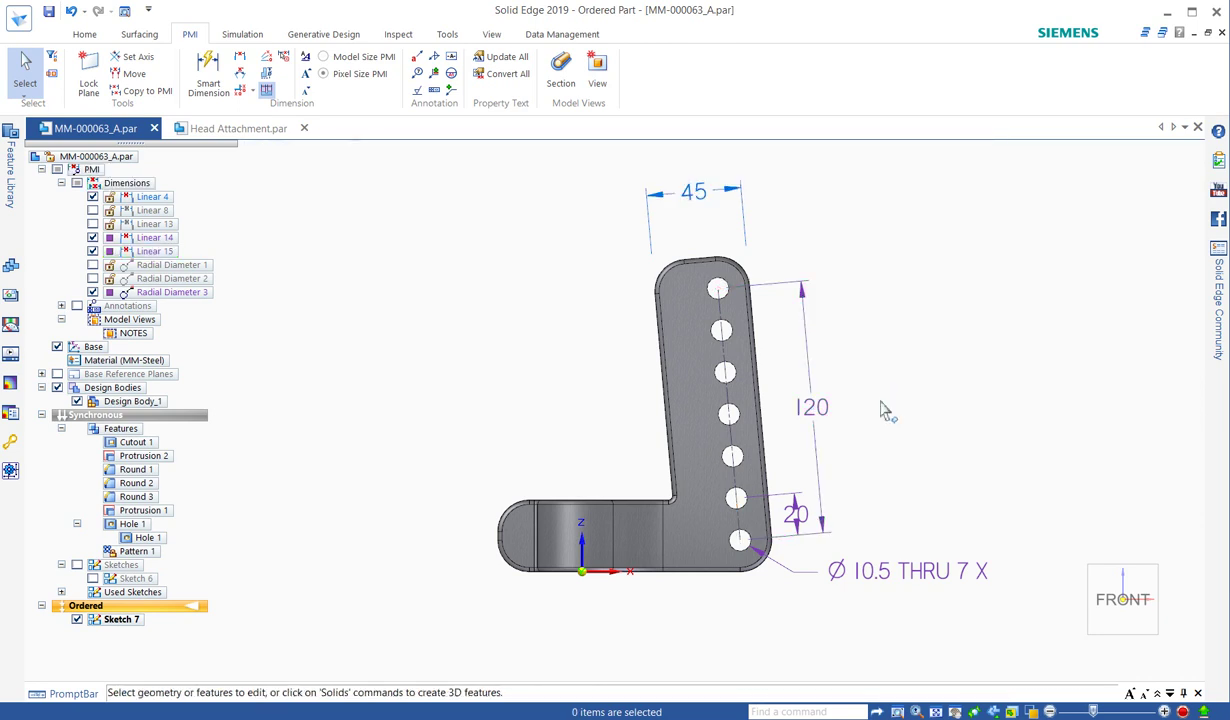
pyautogui.click(697, 205)
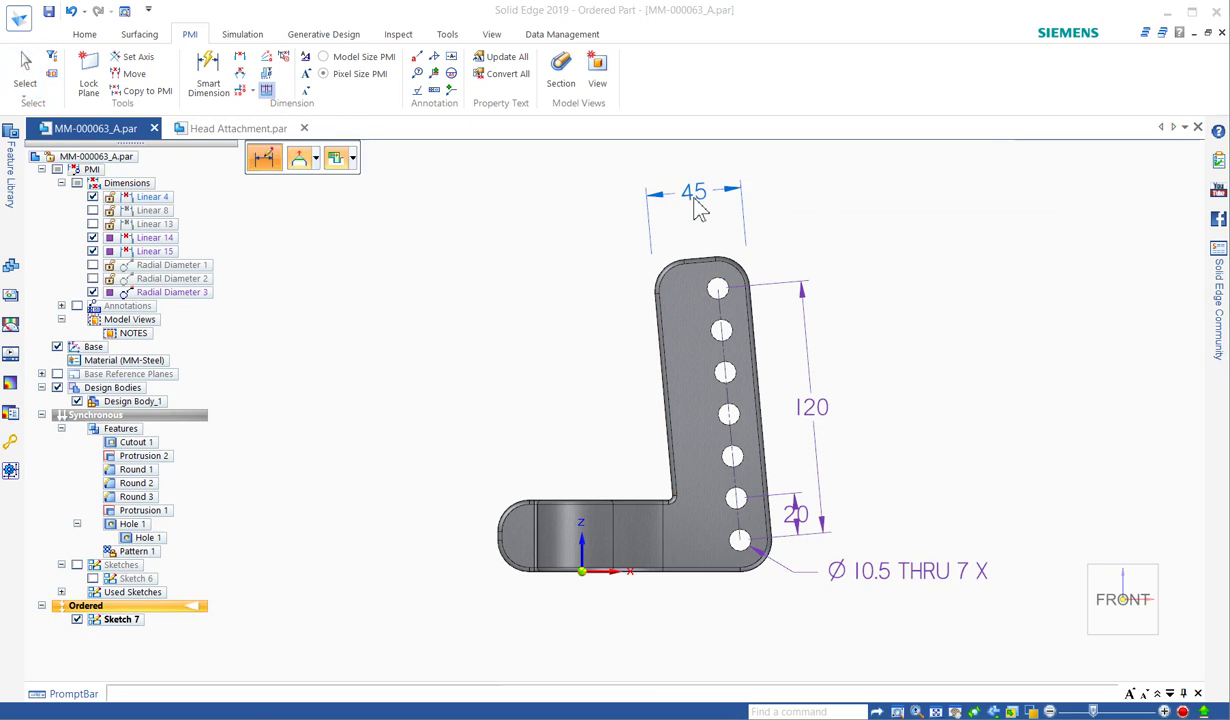
pyautogui.click(699, 206)
pyautogui.press('Escape')
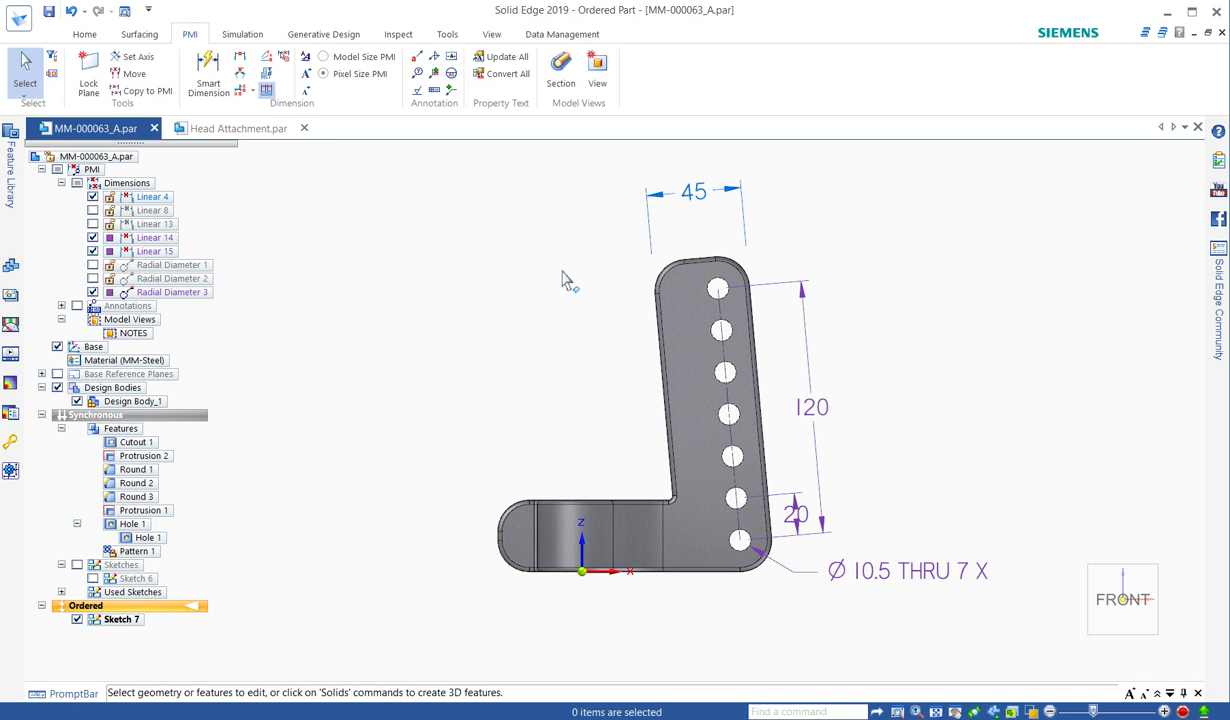
# Save the current orientation and its dimensions as a model view named FRONT, rendered Shaded with Visible Edges
pyautogui.click(208, 68)
pyautogui.click(598, 78)
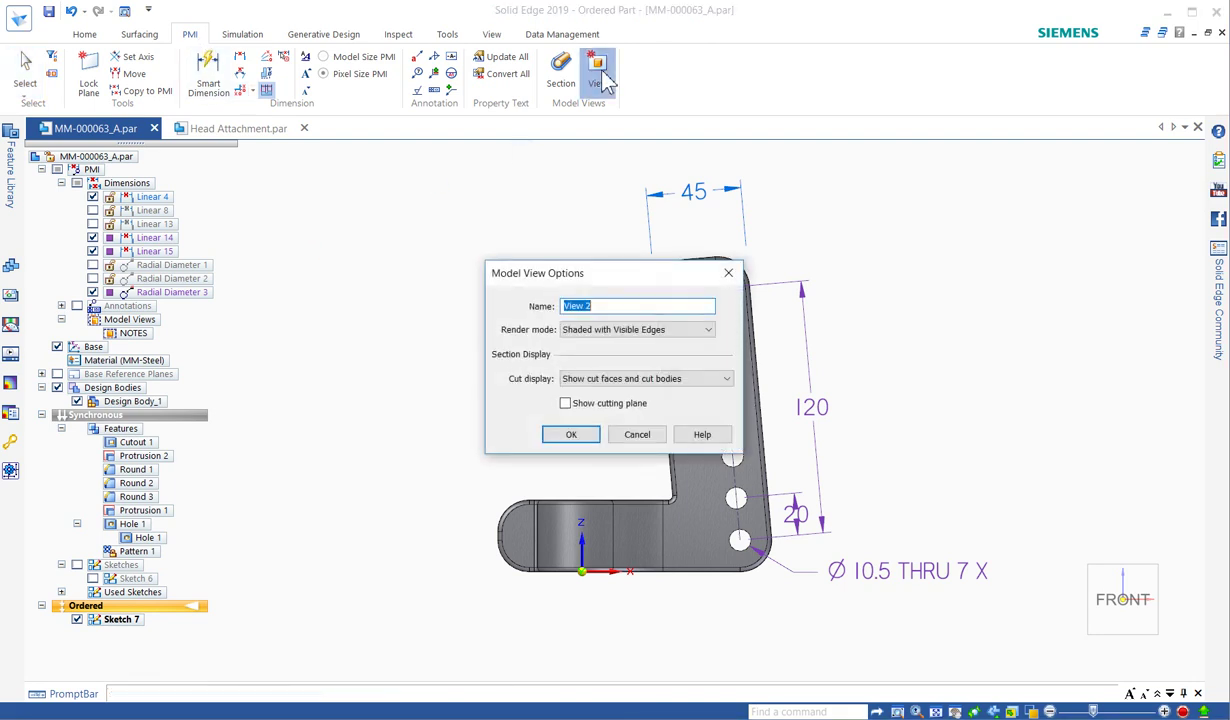
pyautogui.write('FRONT')
pyautogui.click(565, 438)
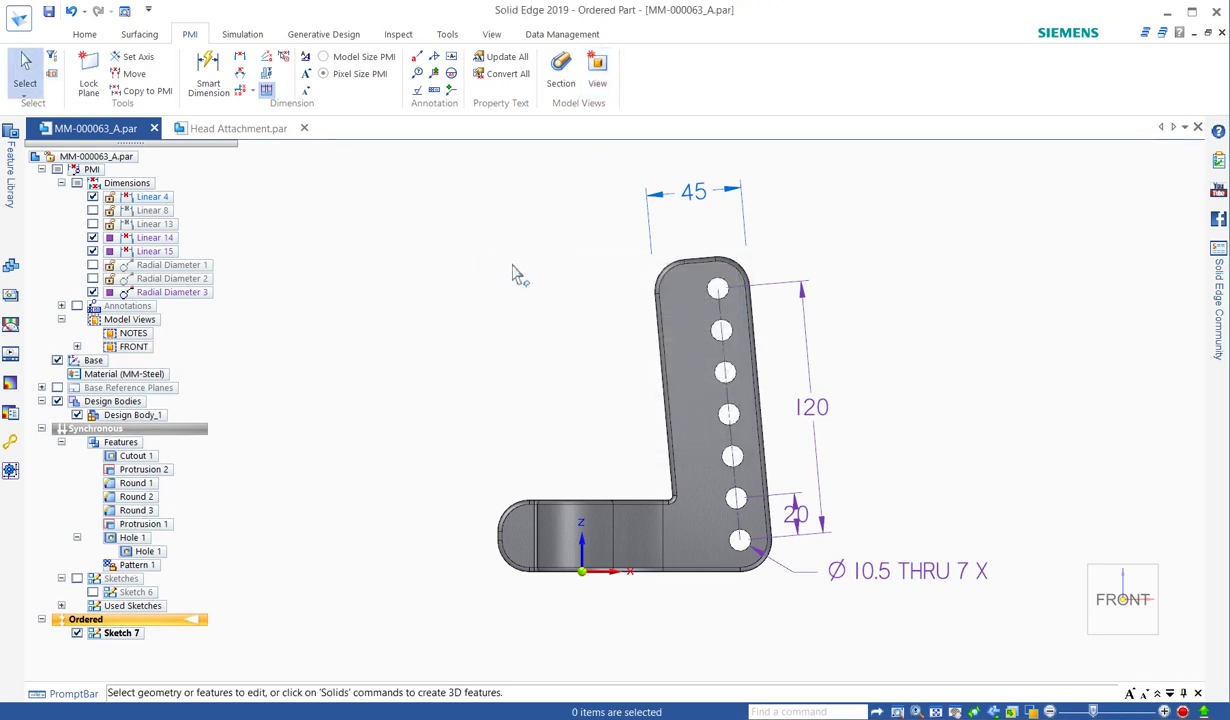
# Hide all PMI and orient the part to the top view
pyautogui.moveTo(505, 290); pyautogui.dragTo(446, 313, button='middle')
pyautogui.click(57, 169)
pyautogui.moveTo(474, 204); pyautogui.dragTo(472, 286, button='middle')
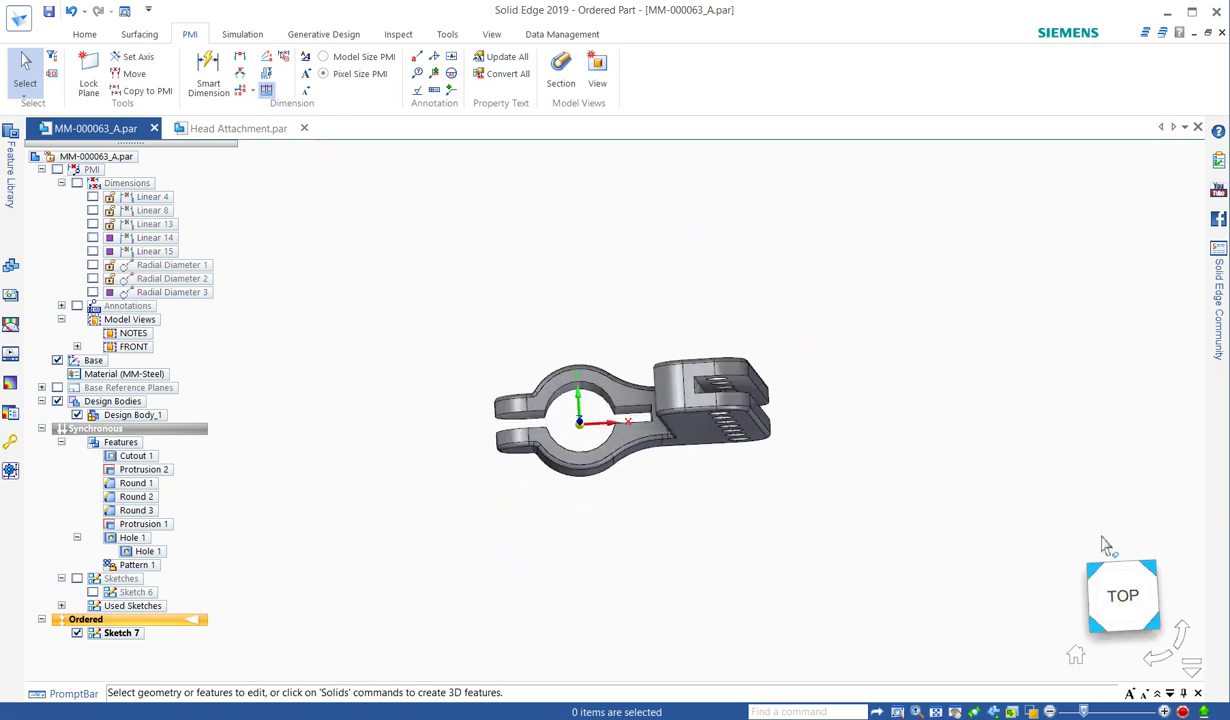
pyautogui.click(1165, 580)
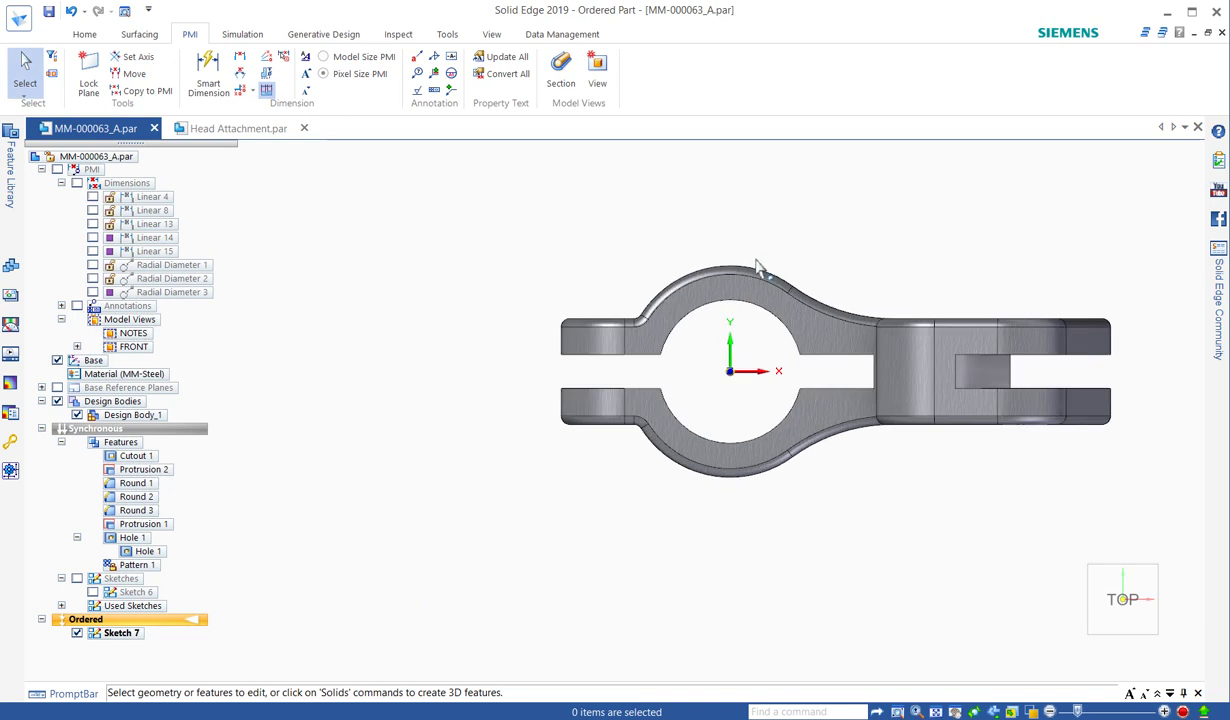
# Add a horizontal Smart Dimension from the clamp bore's centre to the closed end of the slot, placing it above the part
pyautogui.rightClick(742, 178)
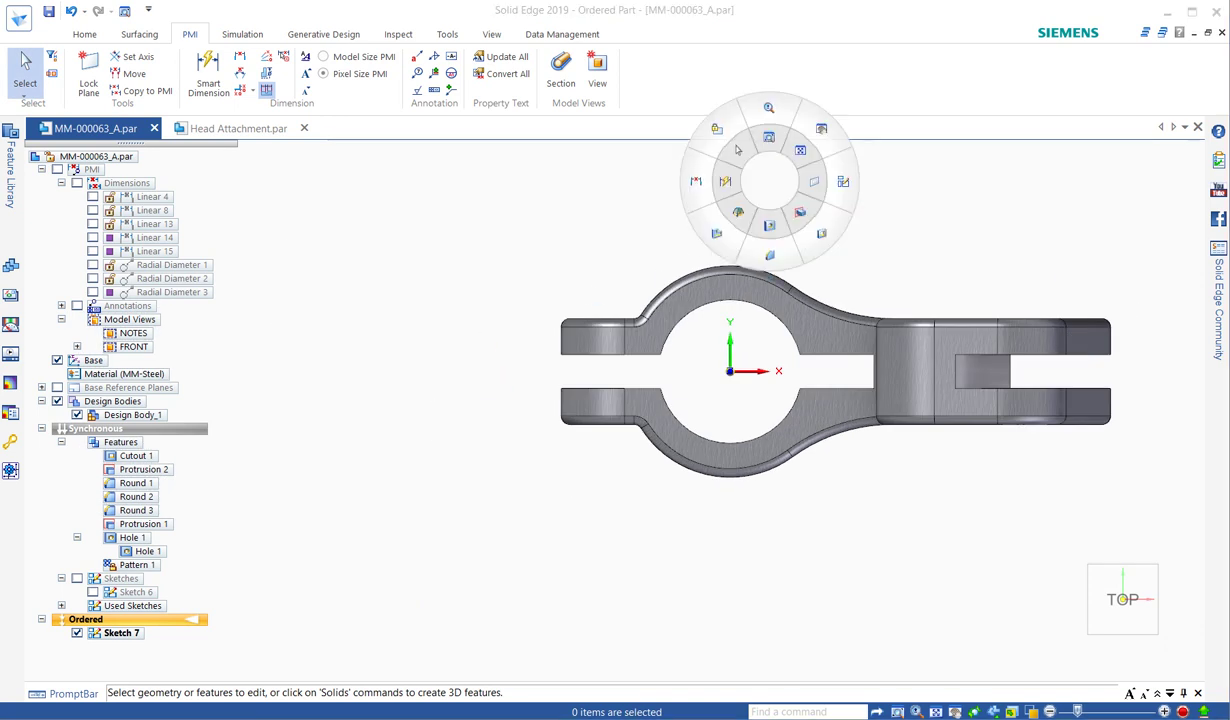
pyautogui.click(740, 196)
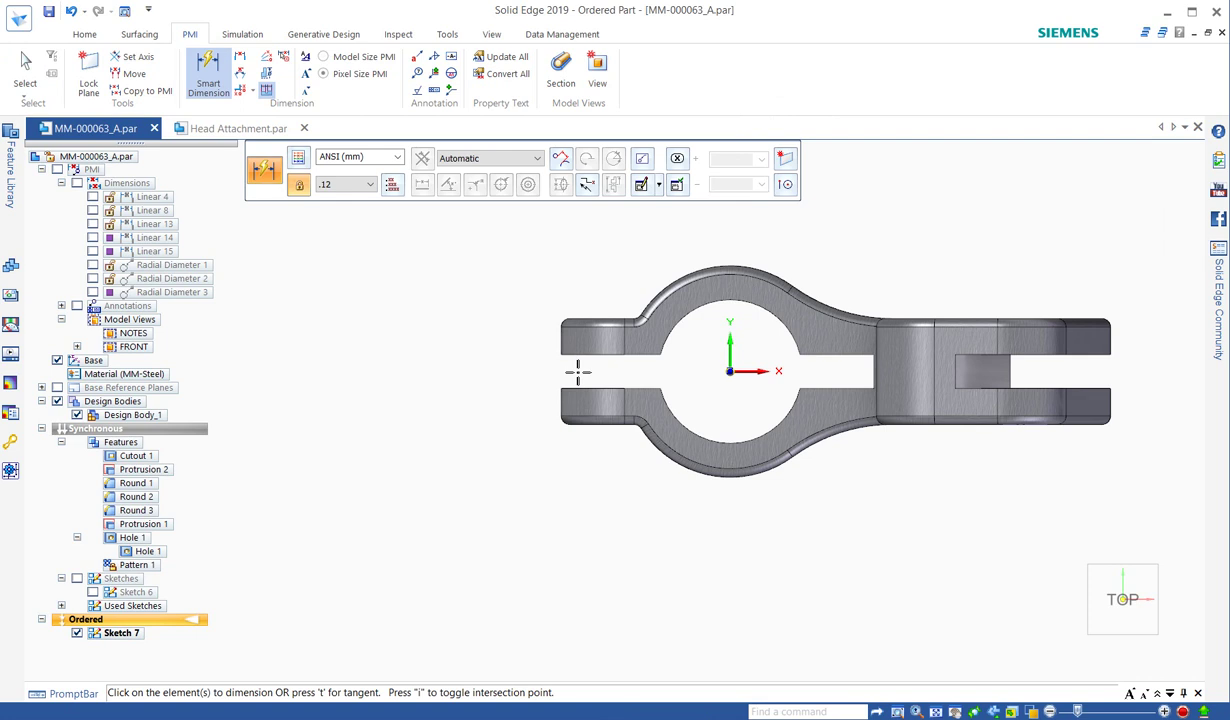
pyautogui.click(790, 335)
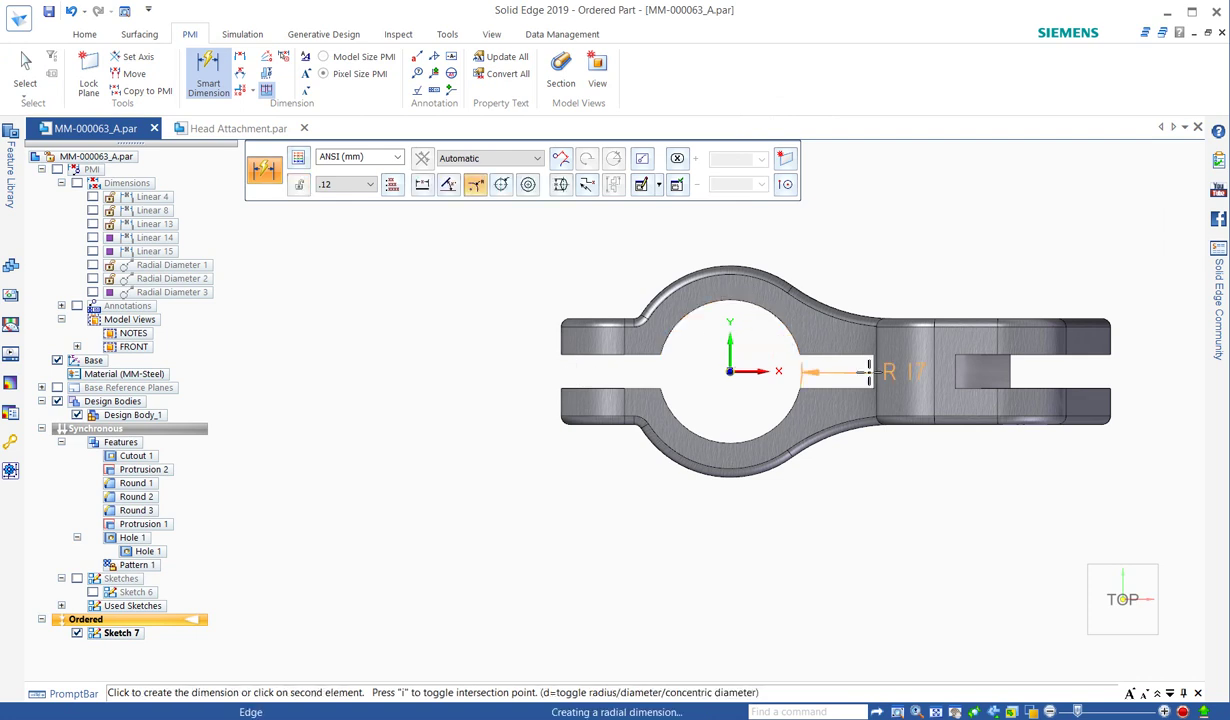
pyautogui.click(871, 352)
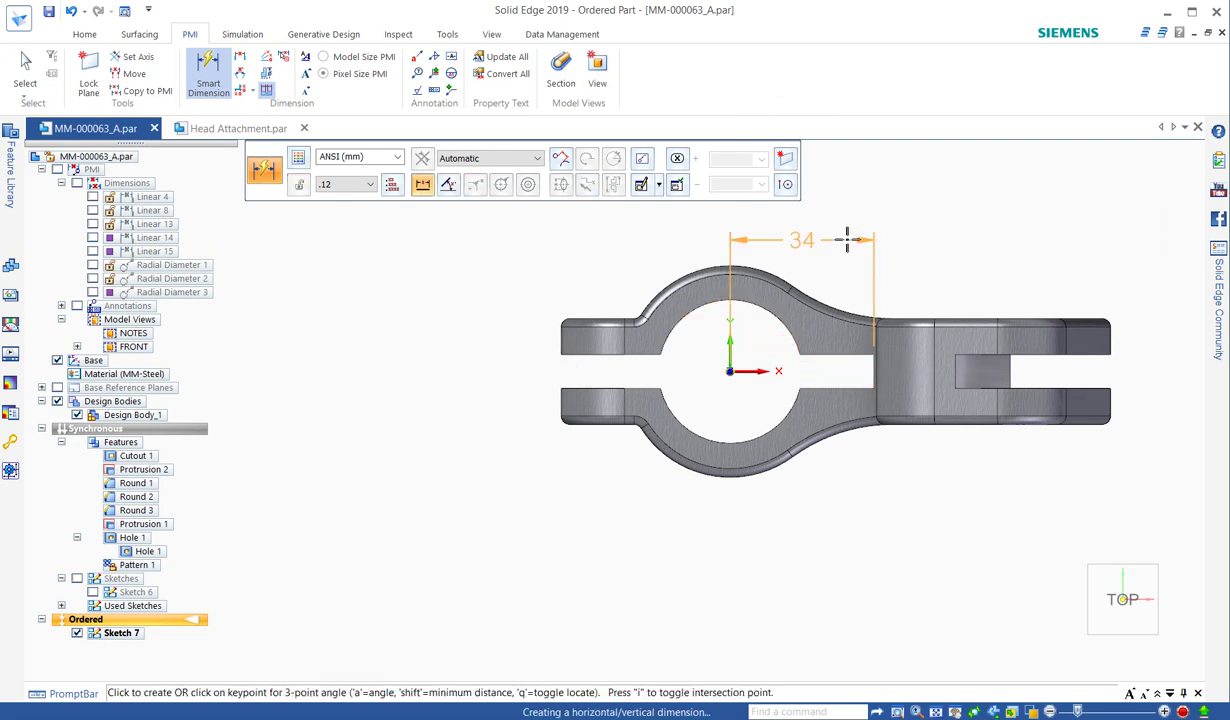
pyautogui.click(843, 230)
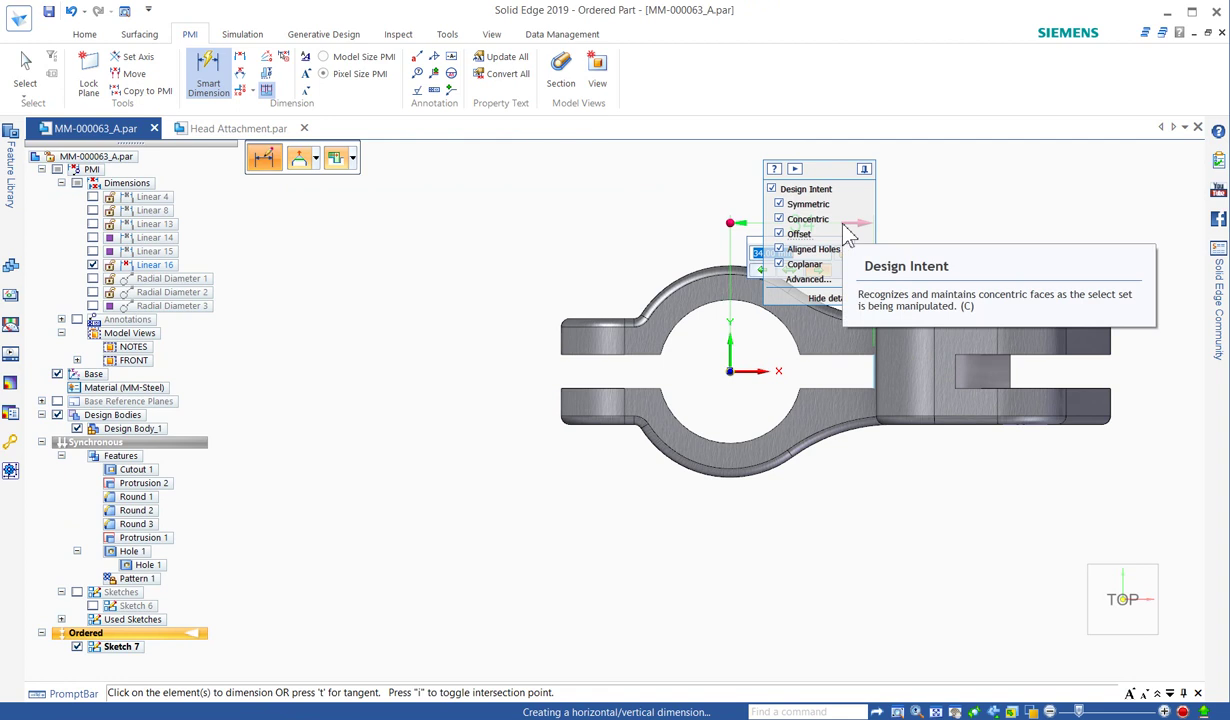
pyautogui.press('Escape')
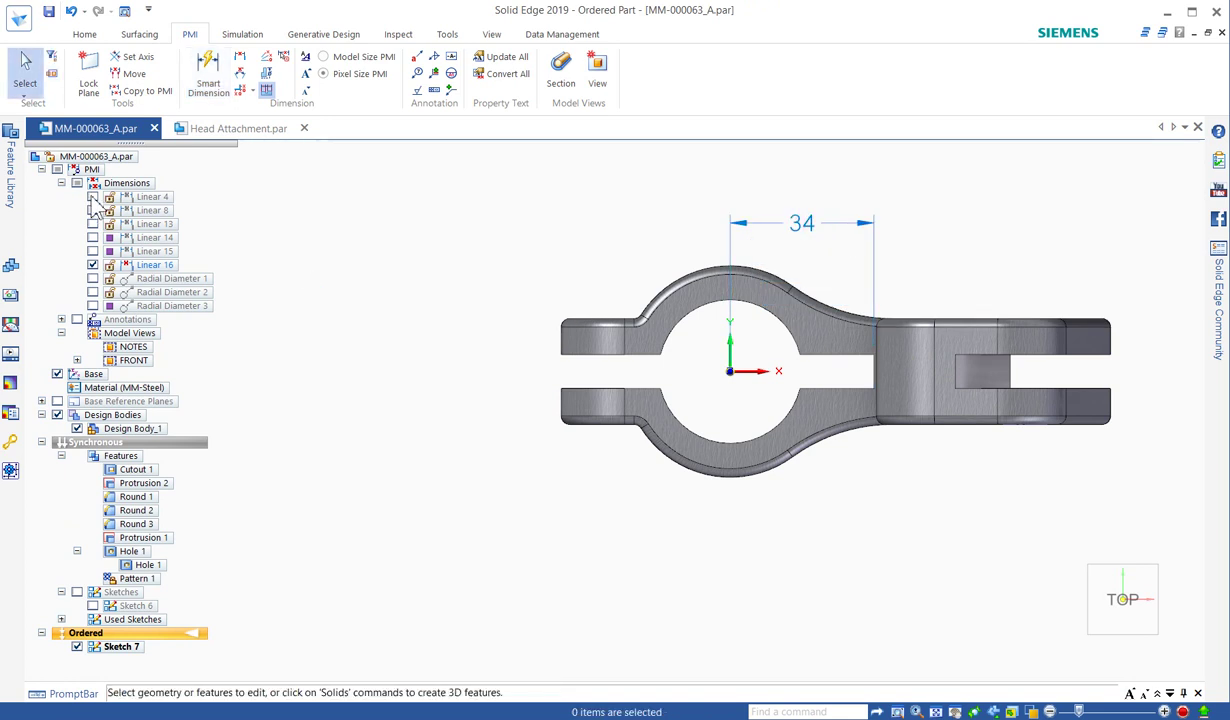
# Show the toleranced diameter dimension of the clamp bore, keeping the bore-to-slot-end dimension displayed
pyautogui.click(92, 292)
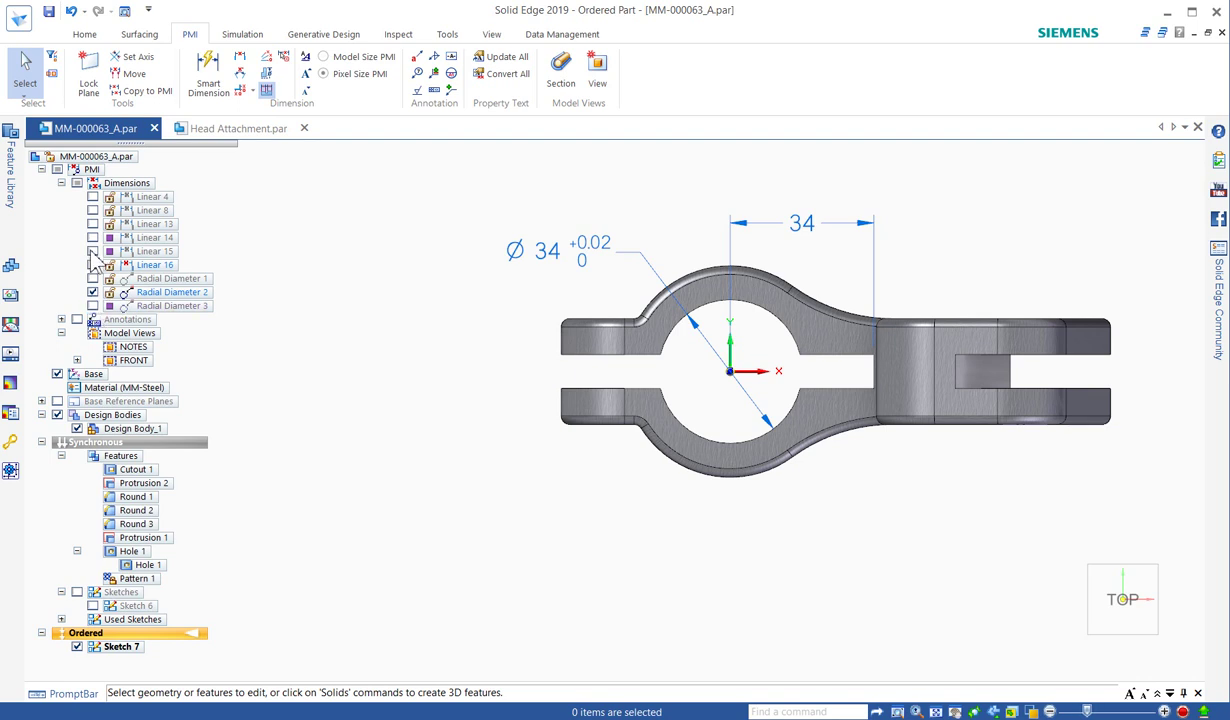
pyautogui.click(93, 264)
pyautogui.click(93, 224)
pyautogui.click(93, 224)
# Dimension the gap between the two clamp jaws, placing it beyond their open end, and finish dimensioning
pyautogui.rightClick(477, 330)
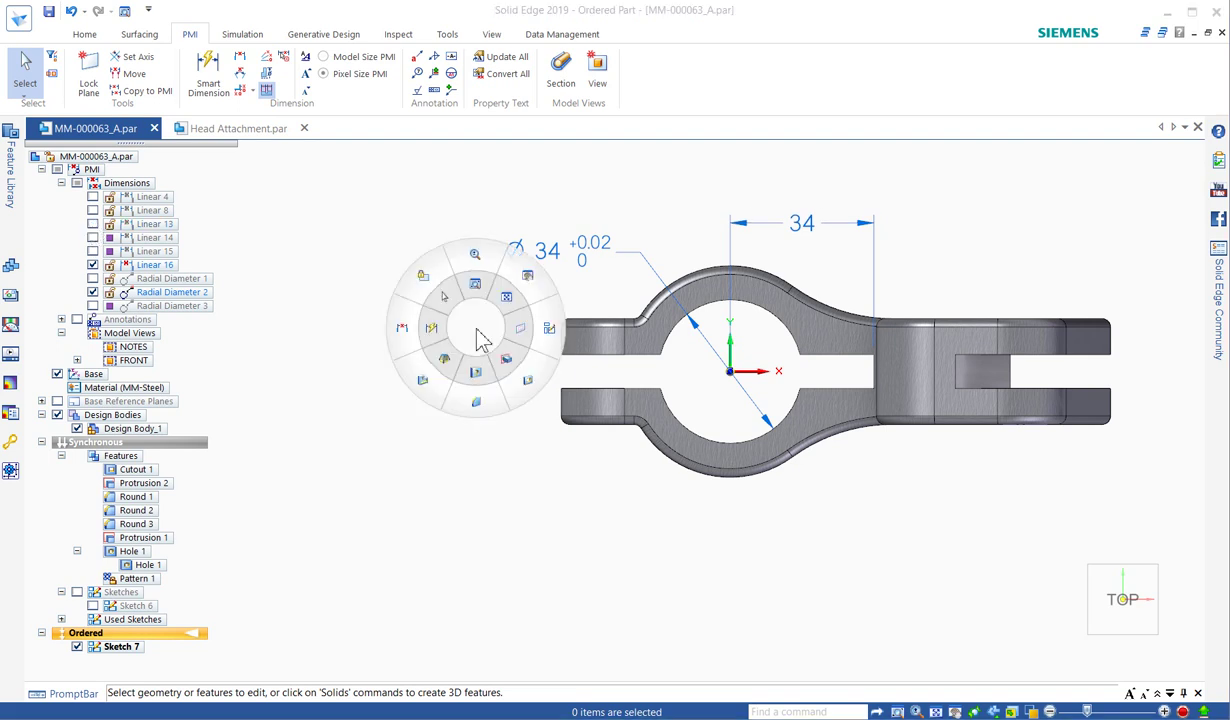
pyautogui.click(576, 366)
pyautogui.rightClick(630, 370)
pyautogui.click(709, 383)
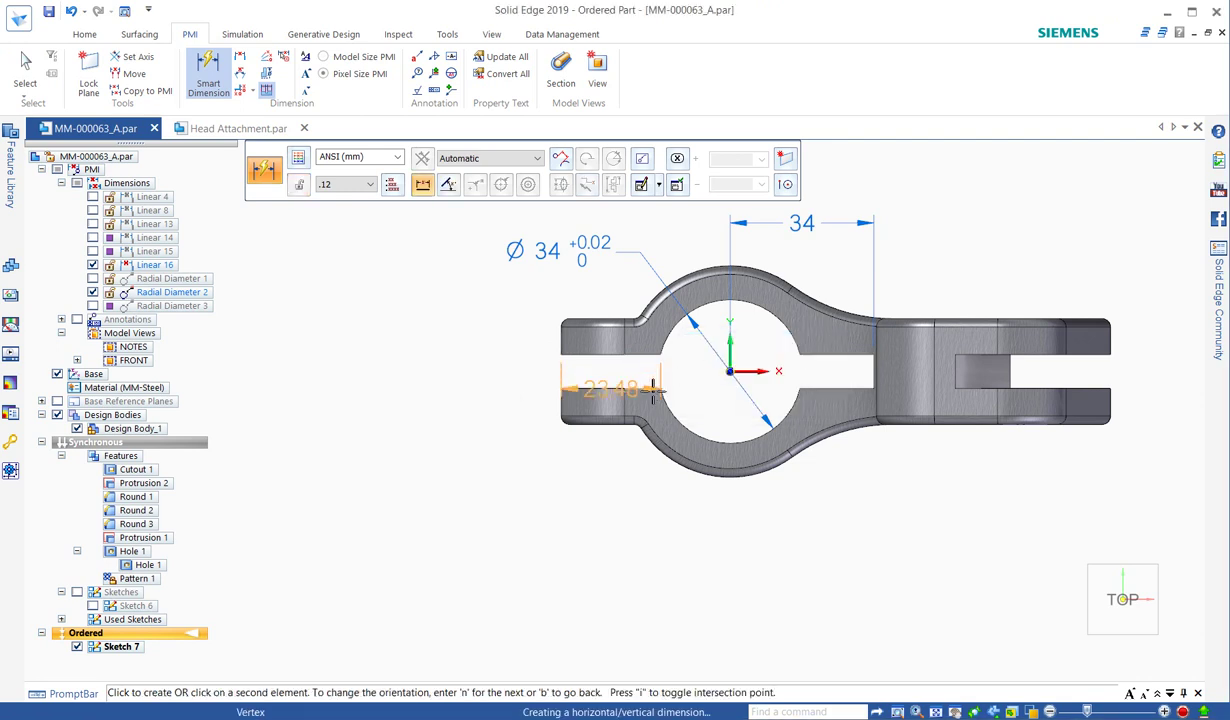
pyautogui.click(651, 390)
pyautogui.click(480, 378)
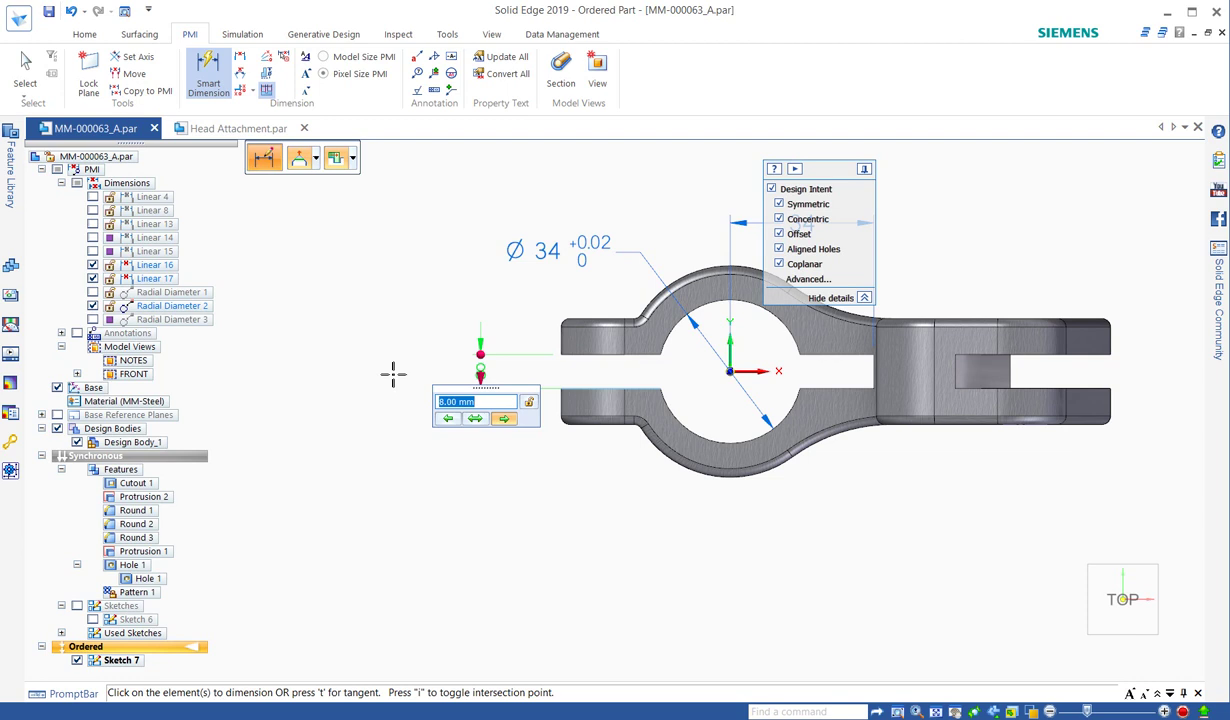
pyautogui.press('Return')
pyautogui.press('Escape')
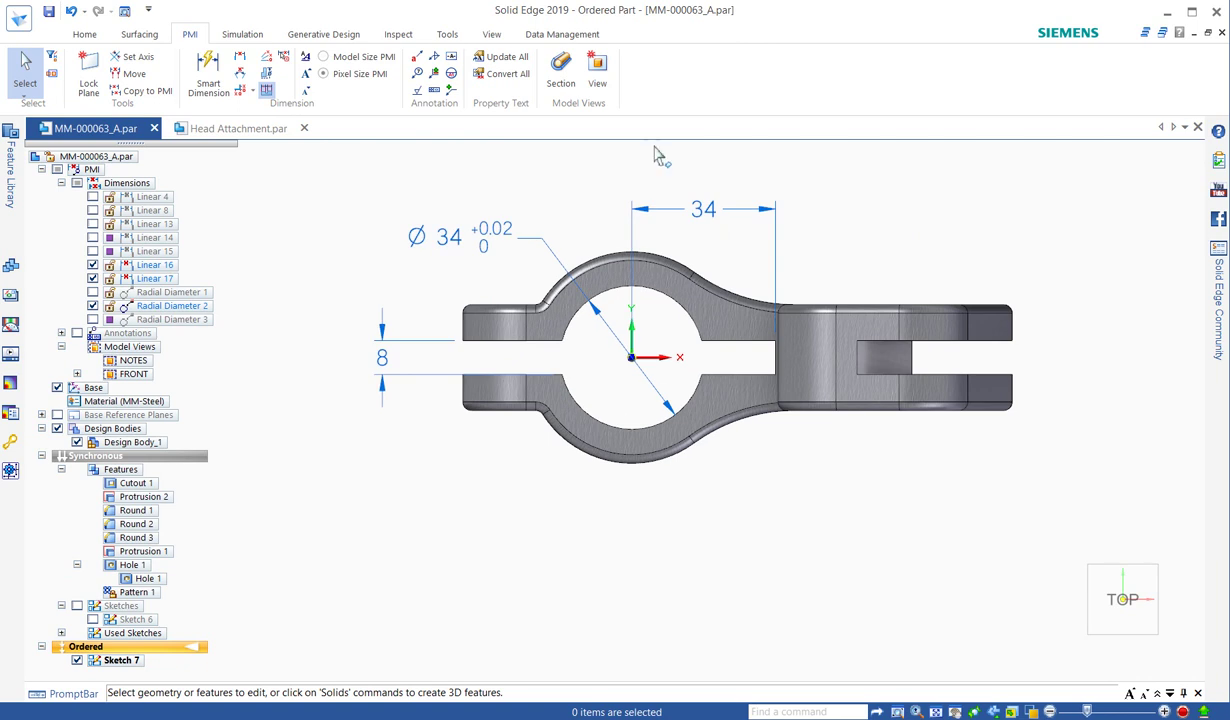
# Attach a rectangular datum frame A to the upper fork arm's inner edge, placing it beyond the open end of the fork
pyautogui.click(450, 58)
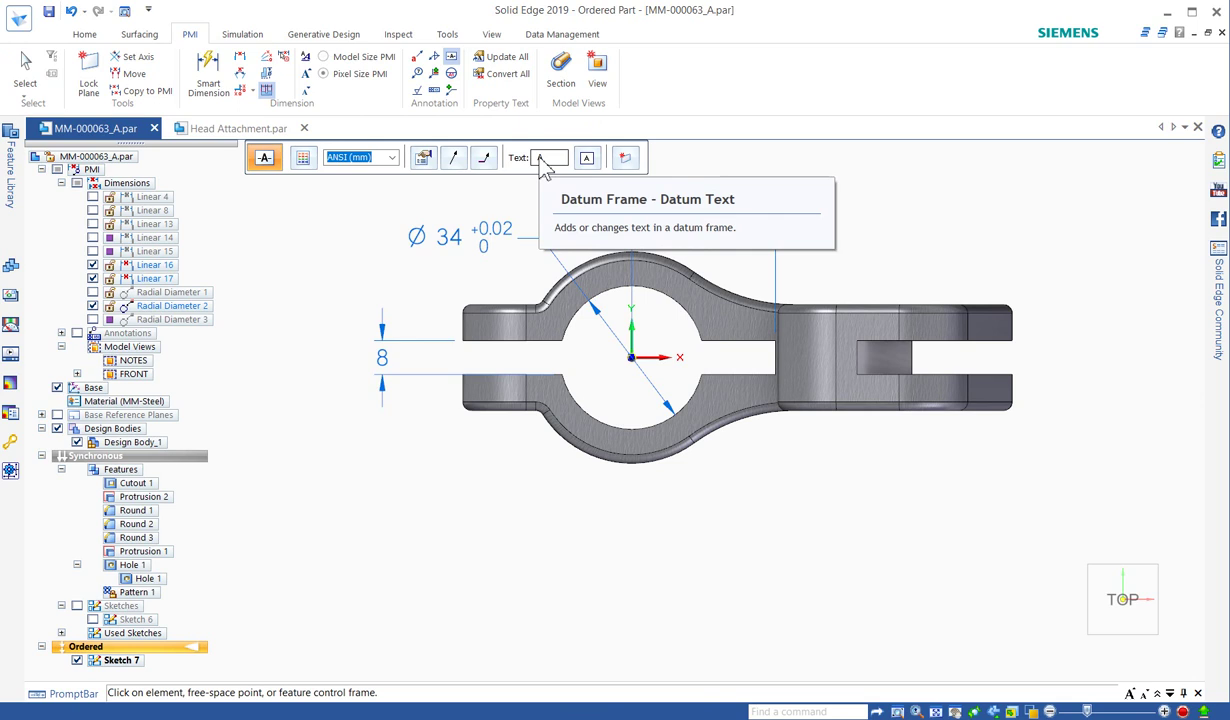
pyautogui.click(424, 162)
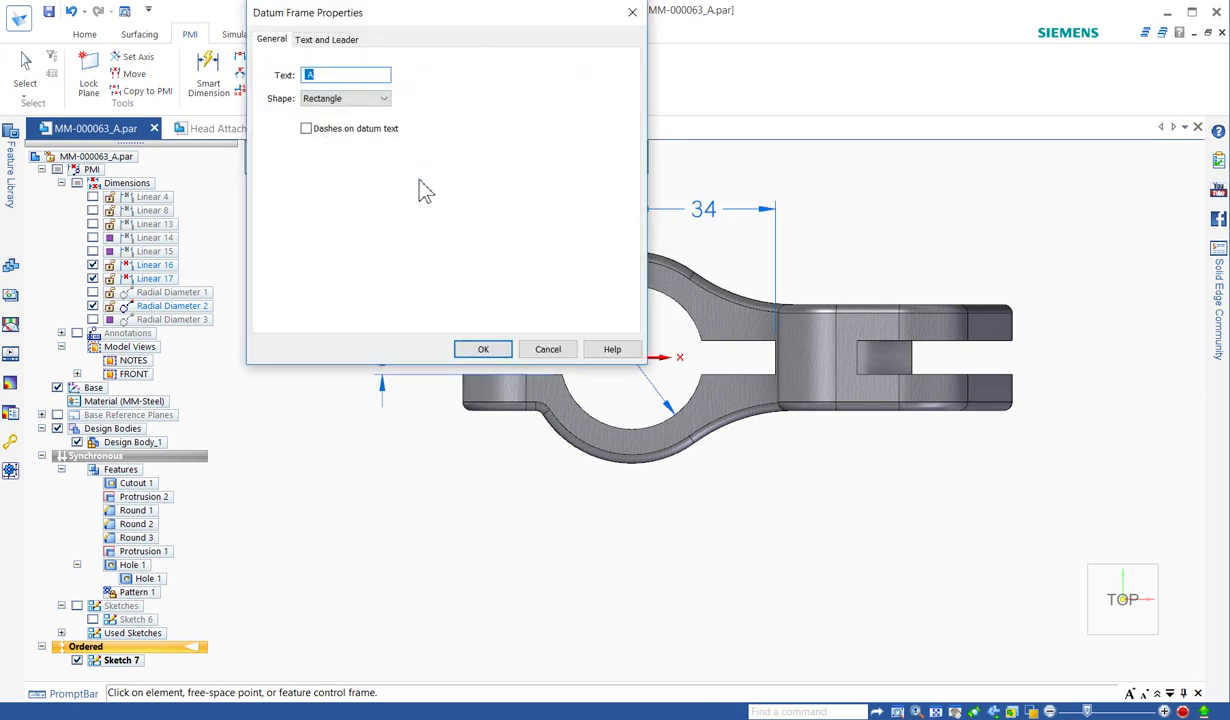
pyautogui.click(481, 352)
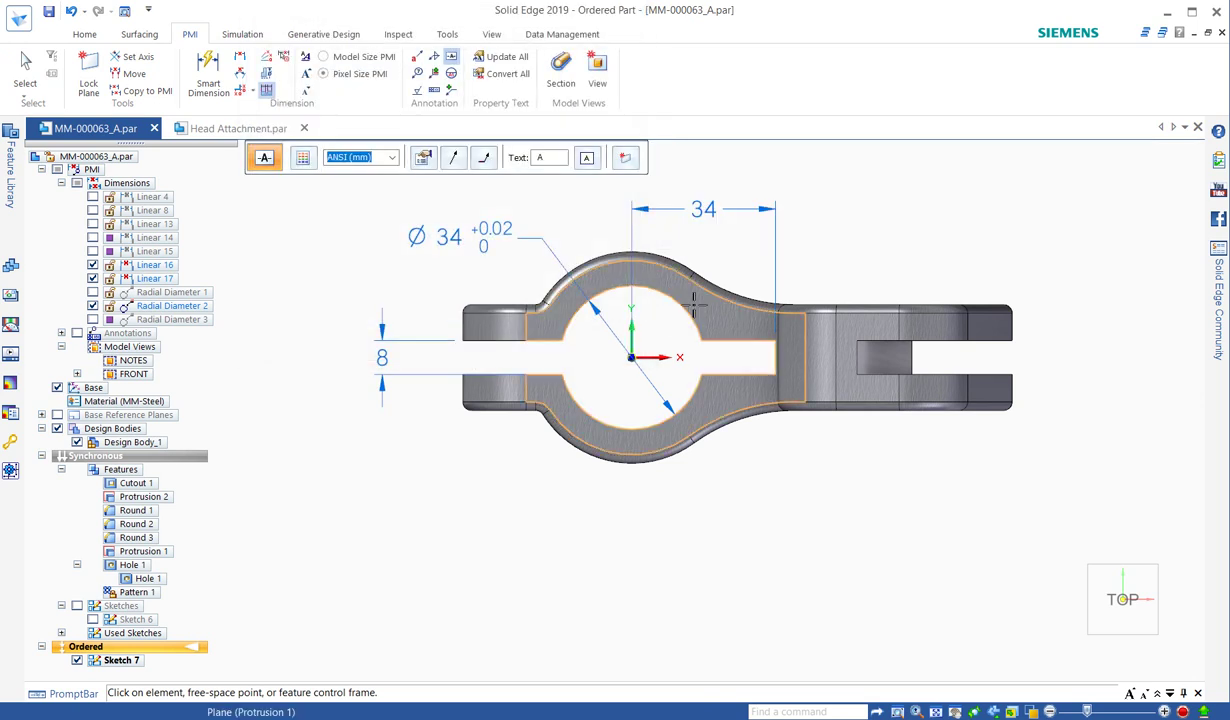
pyautogui.click(423, 158)
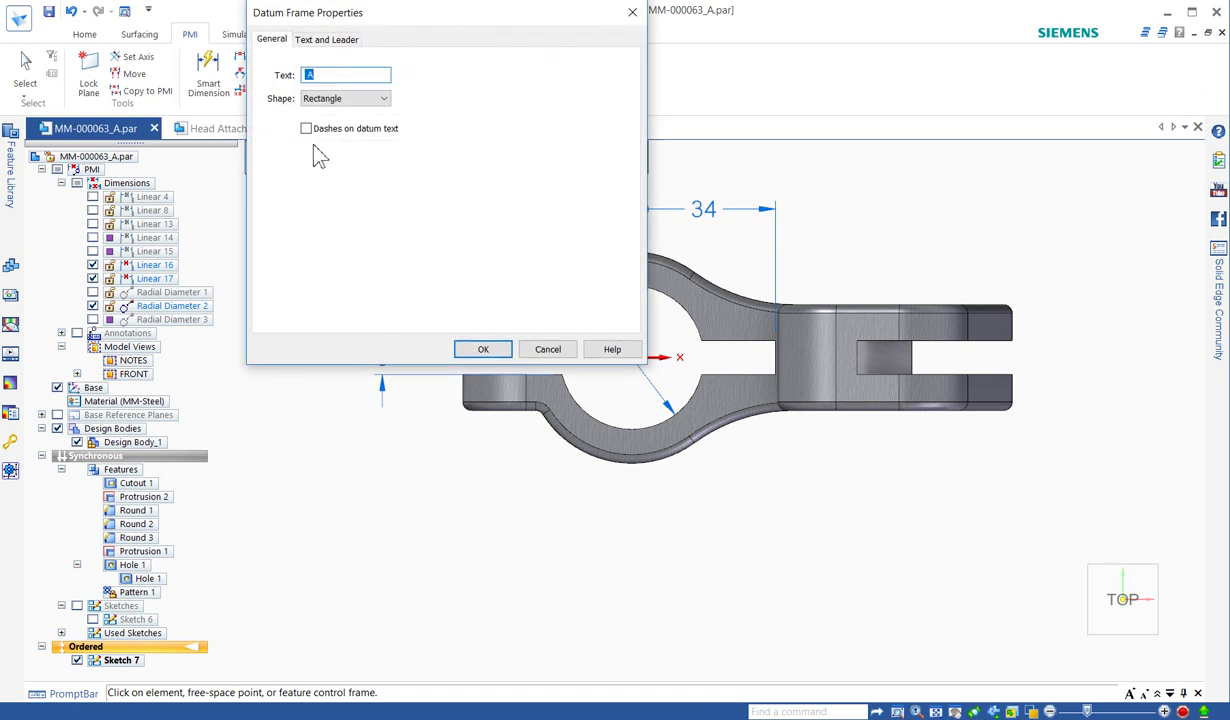
pyautogui.click(482, 349)
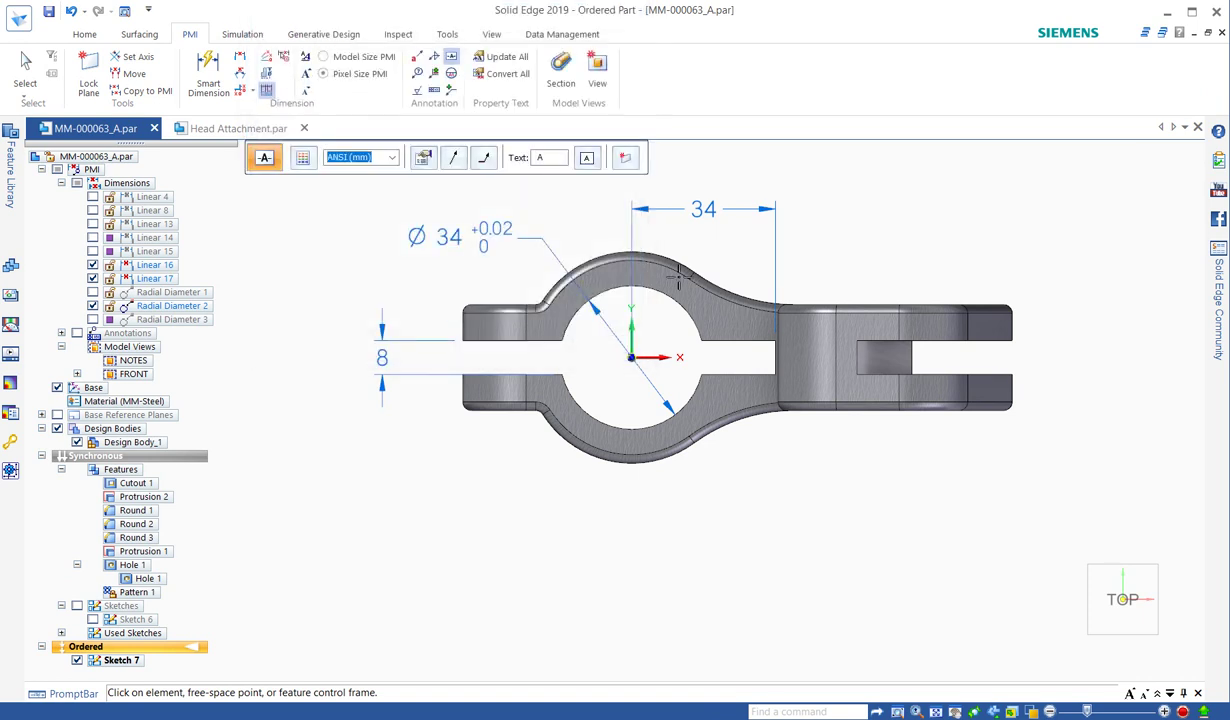
pyautogui.click(965, 340)
pyautogui.click(1067, 346)
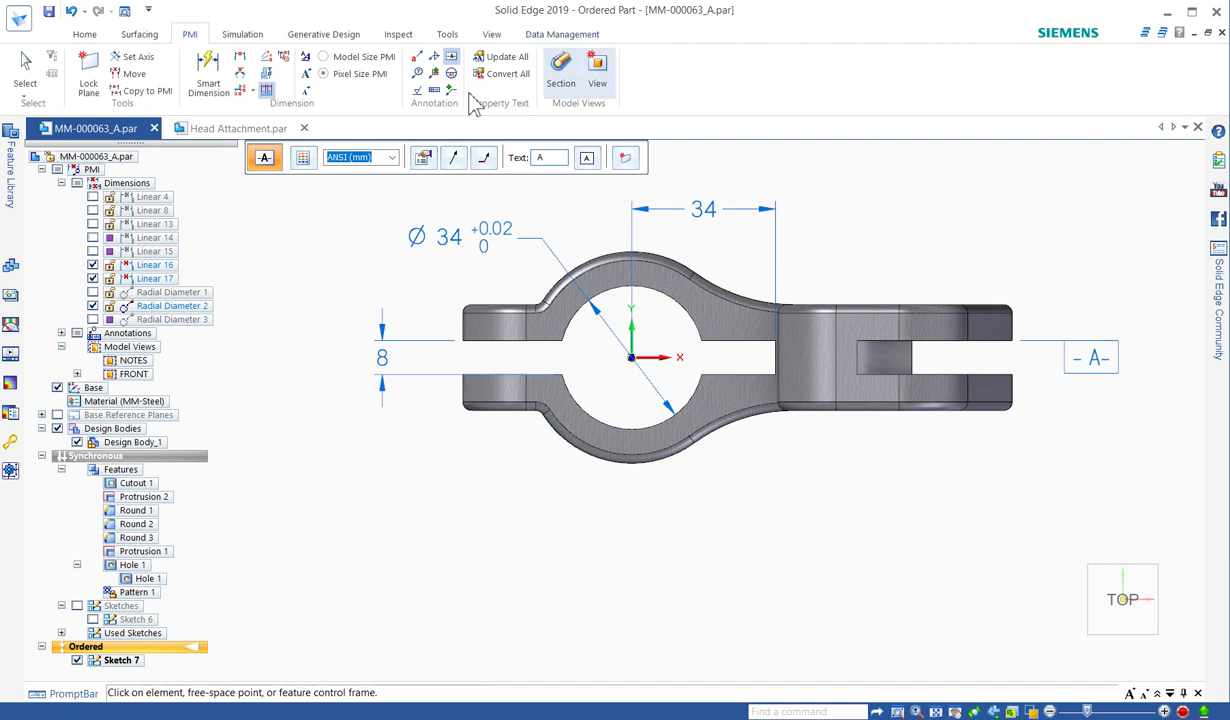
# Set up a feature control frame with 0.5 and the parallelism symbol, replacing its old reference with datum frame A's text
pyautogui.click(436, 96)
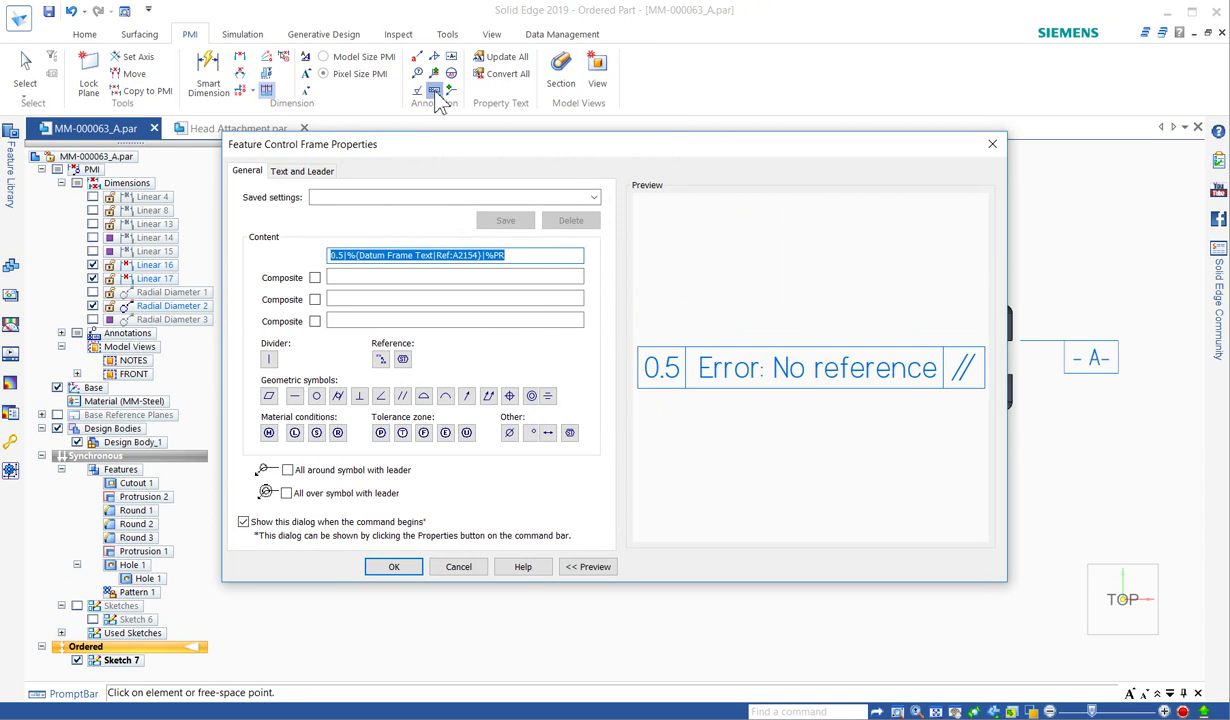
pyautogui.click(411, 256)
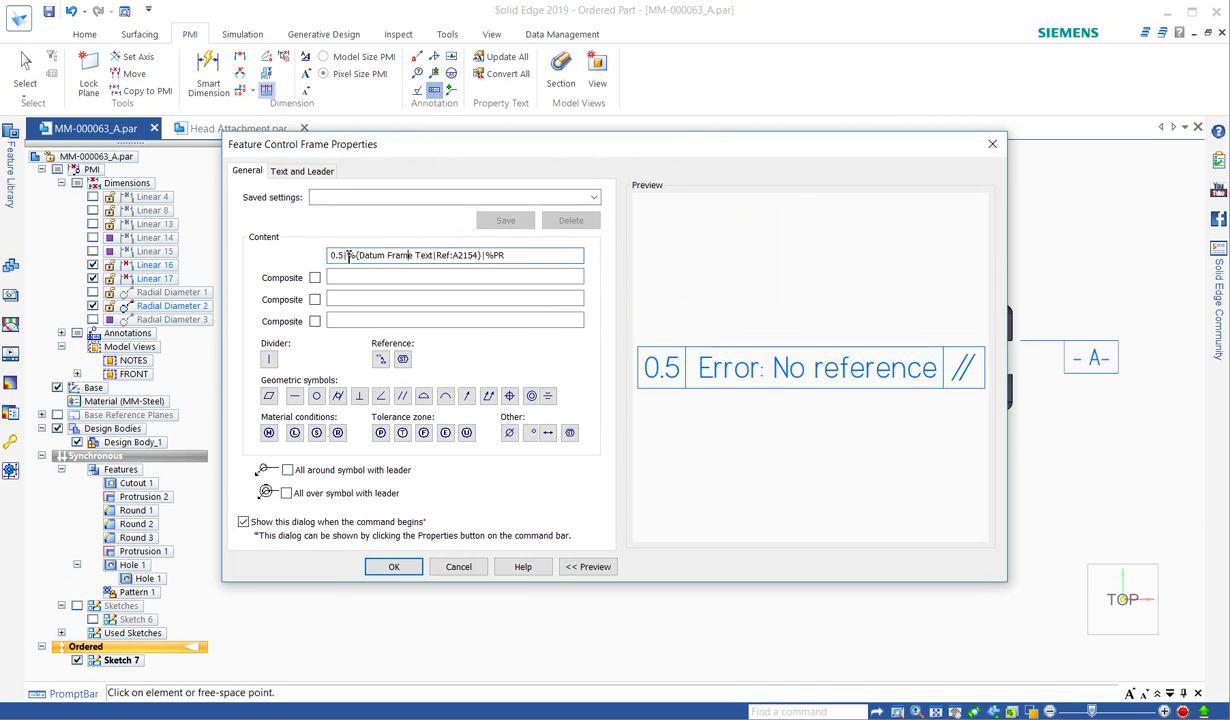
pyautogui.moveTo(348, 256); pyautogui.dragTo(466, 258)
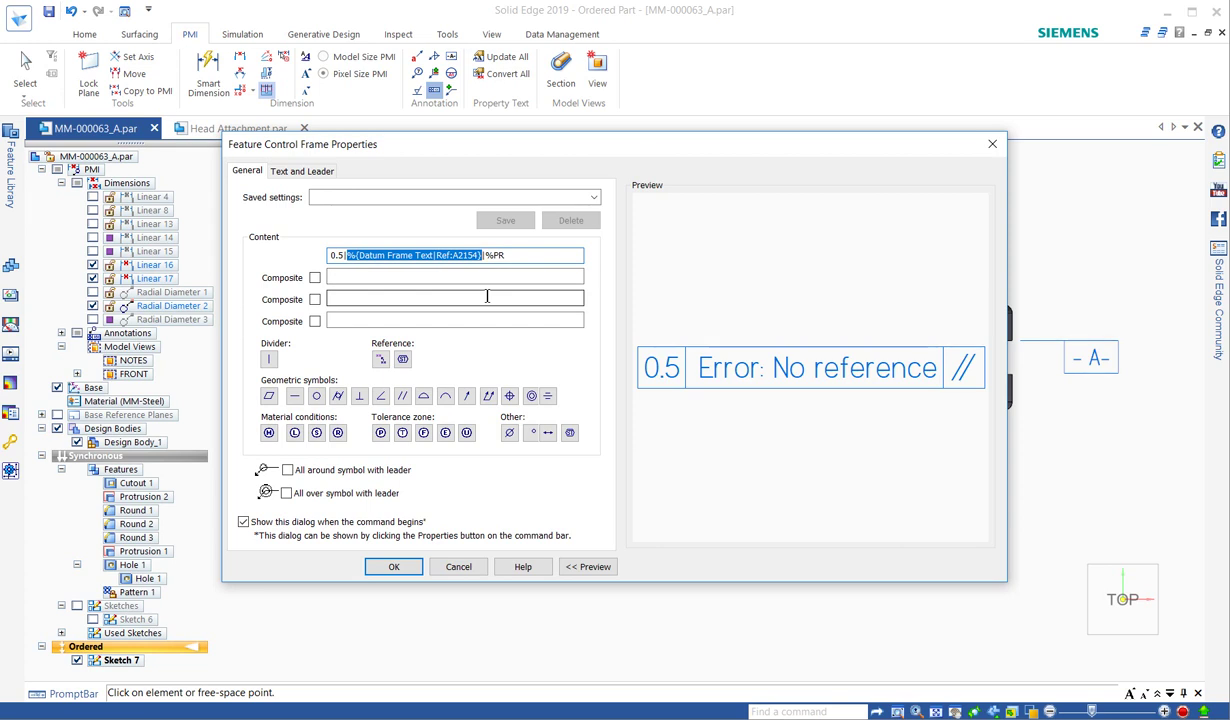
pyautogui.press('Delete')
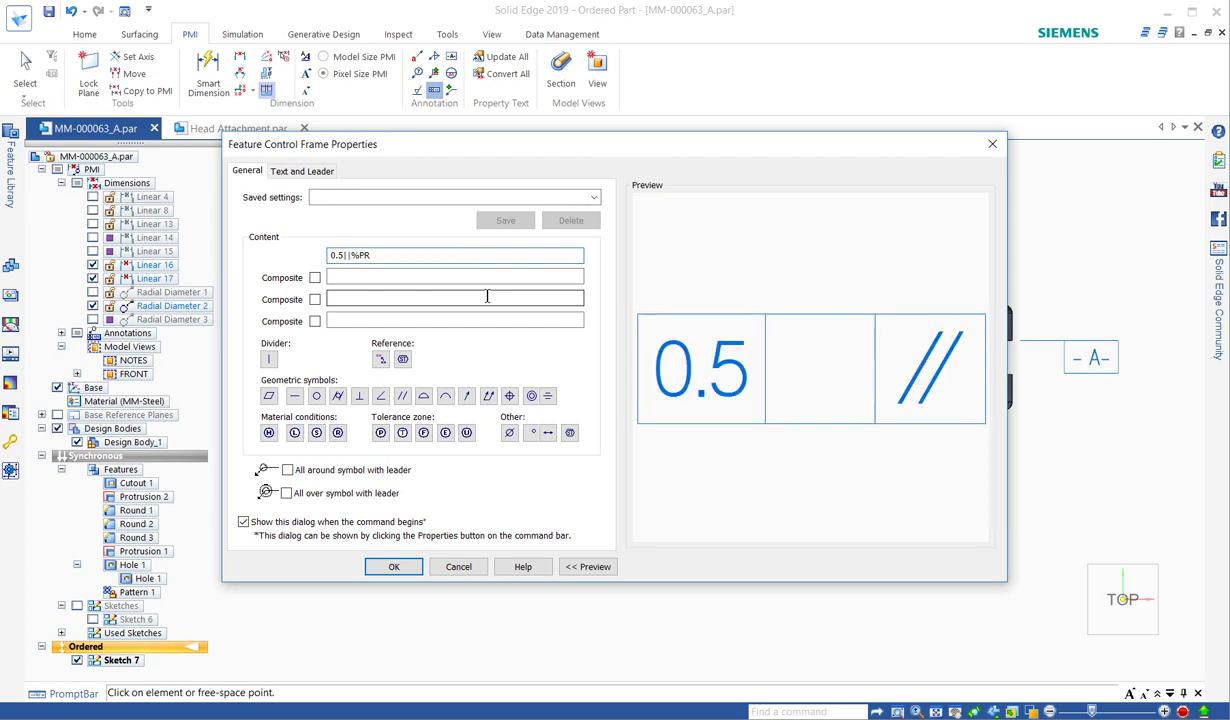
pyautogui.click(380, 362)
pyautogui.click(484, 299)
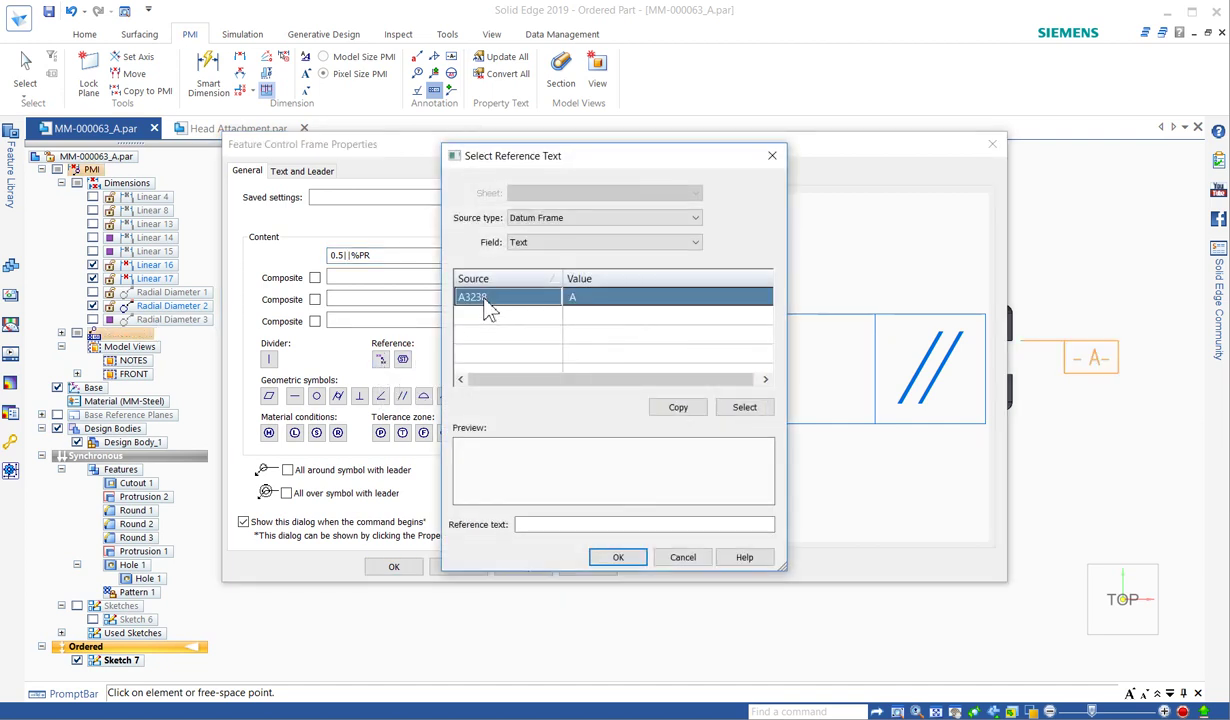
pyautogui.click(487, 305)
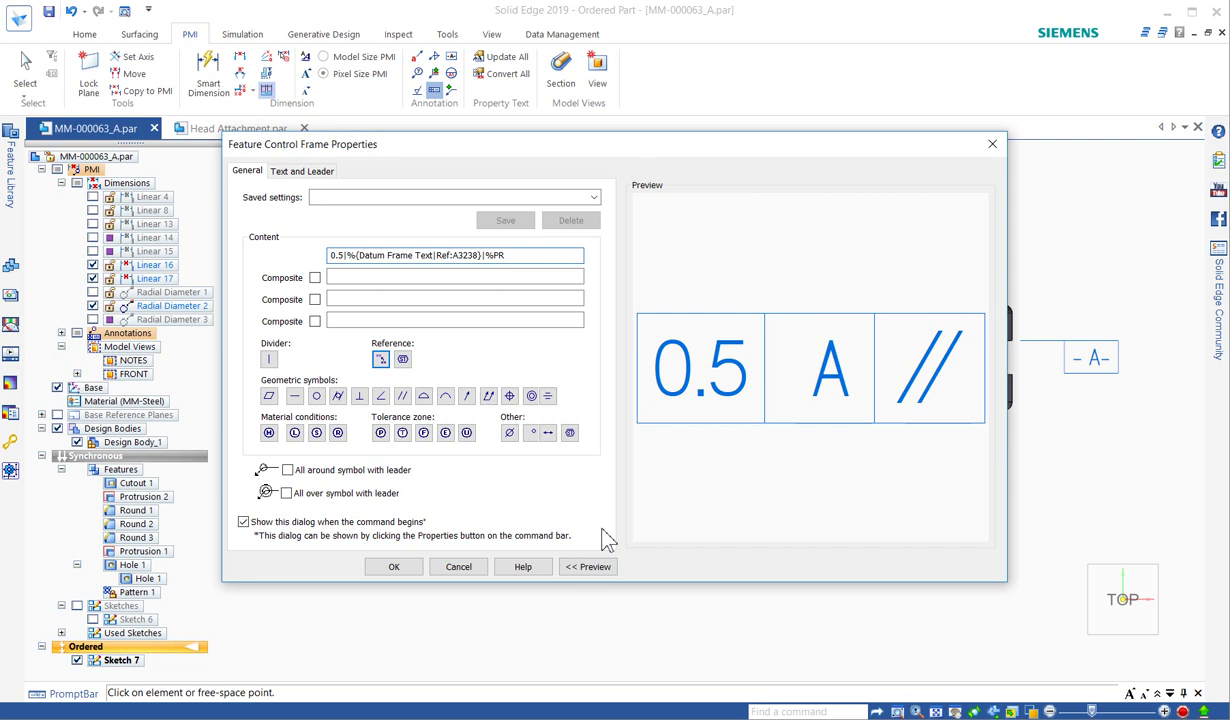
# Attach the feature control frame to the upper clamp jaw's slot edge, placing it beside the gap dimension
pyautogui.click(395, 567)
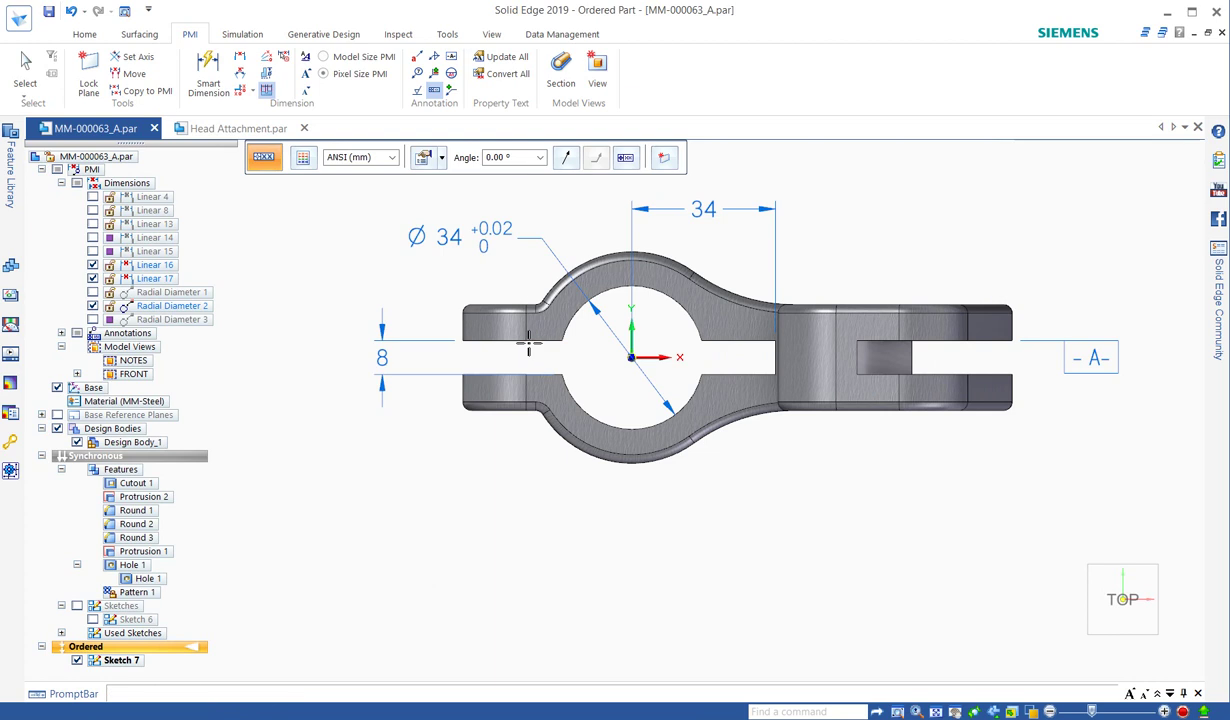
pyautogui.click(258, 362)
pyautogui.press('Escape')
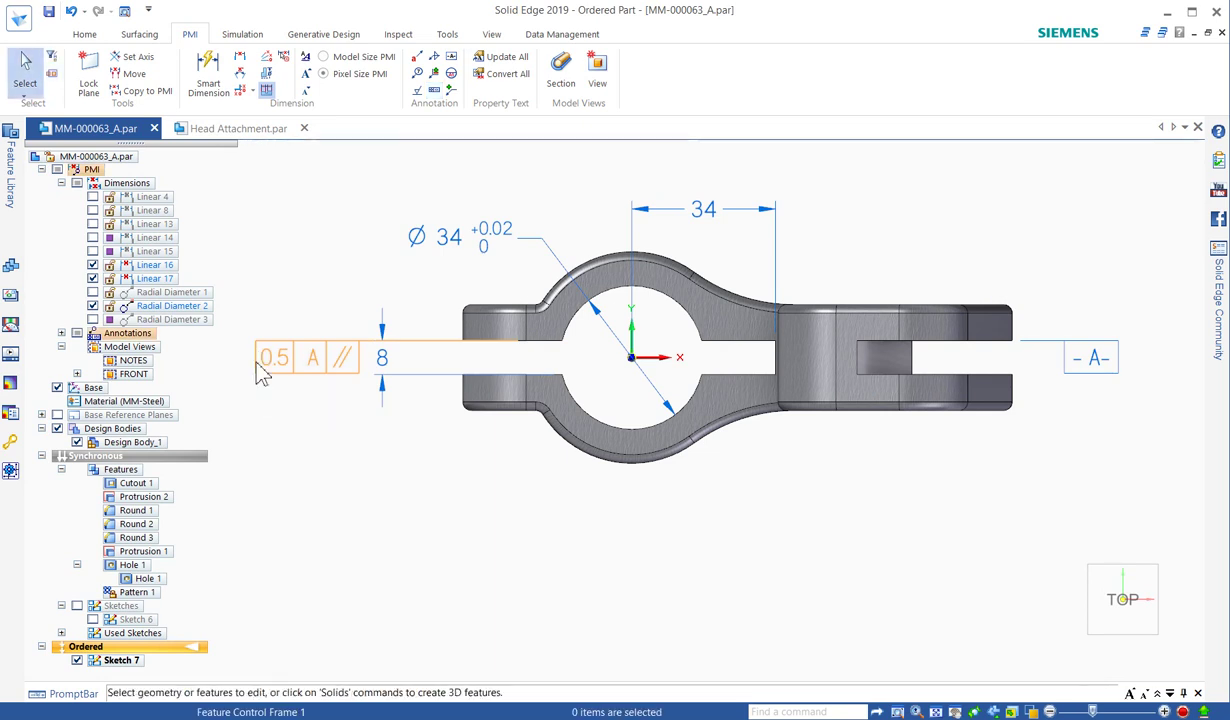
# Change the text of the datum frame at the fork's open end to -B-
pyautogui.click(1091, 357)
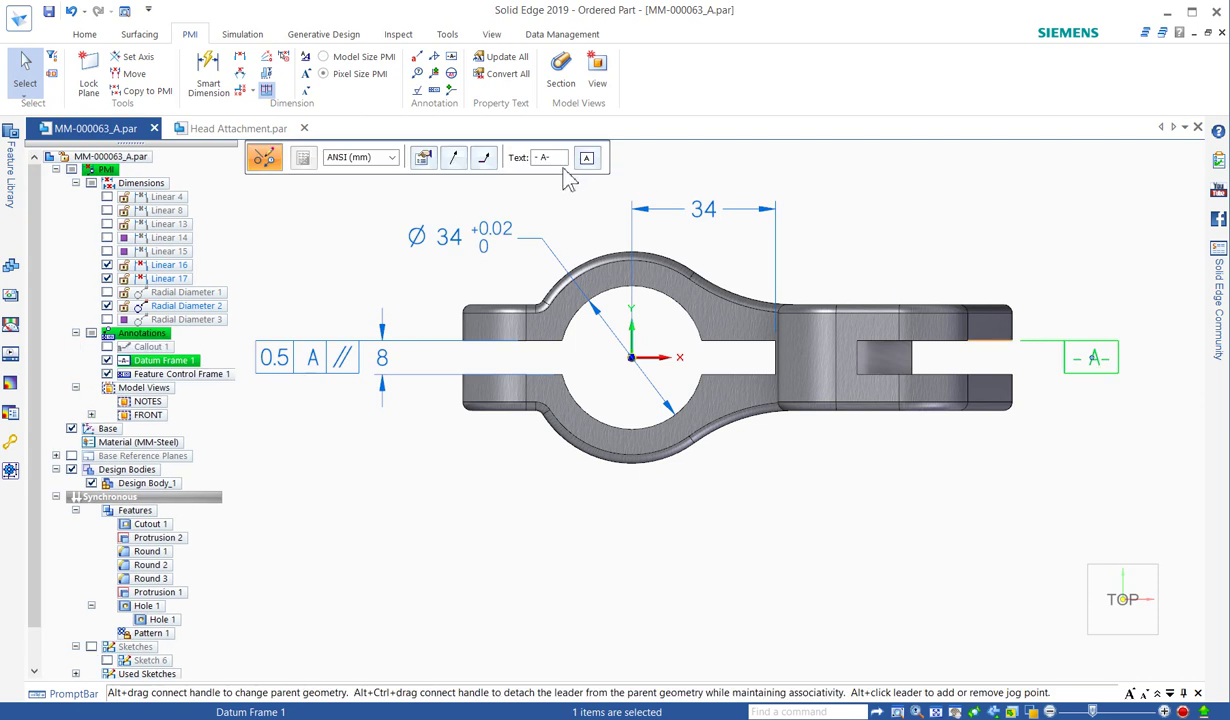
pyautogui.click(544, 160)
pyautogui.press('BackSpace')
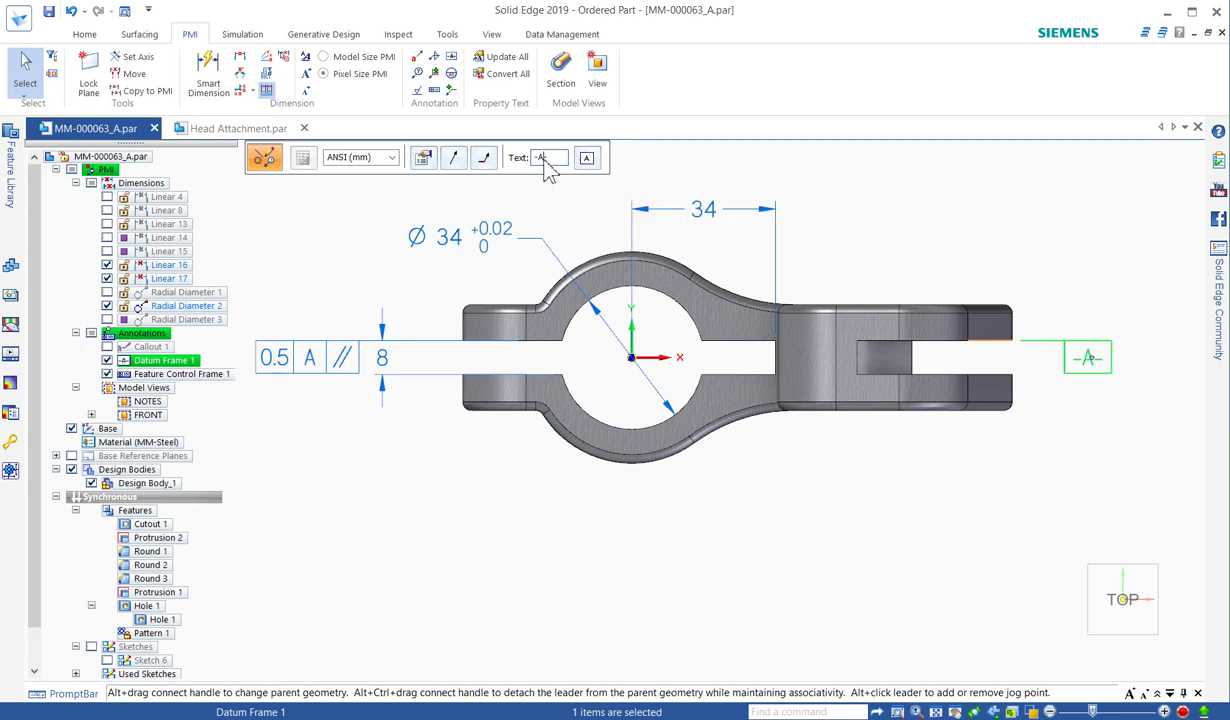
pyautogui.press('BackSpace')
pyautogui.write('b')
pyautogui.press('BackSpace')
pyautogui.write('B')
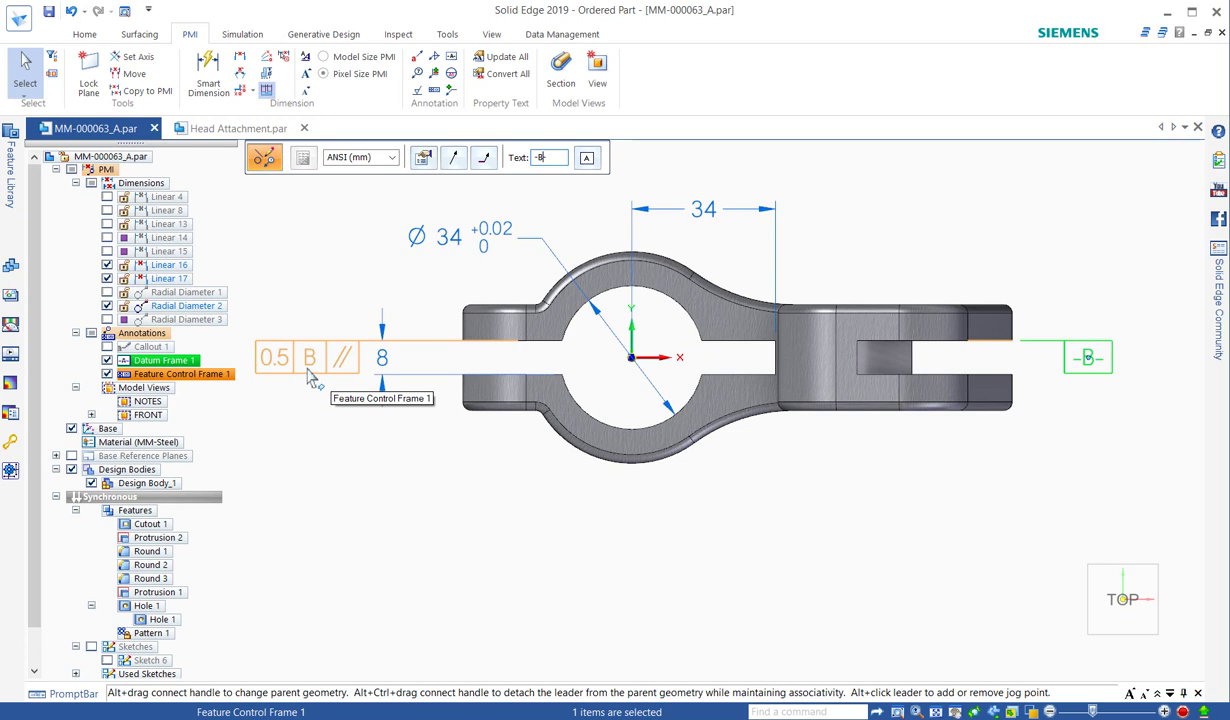
pyautogui.click(545, 473)
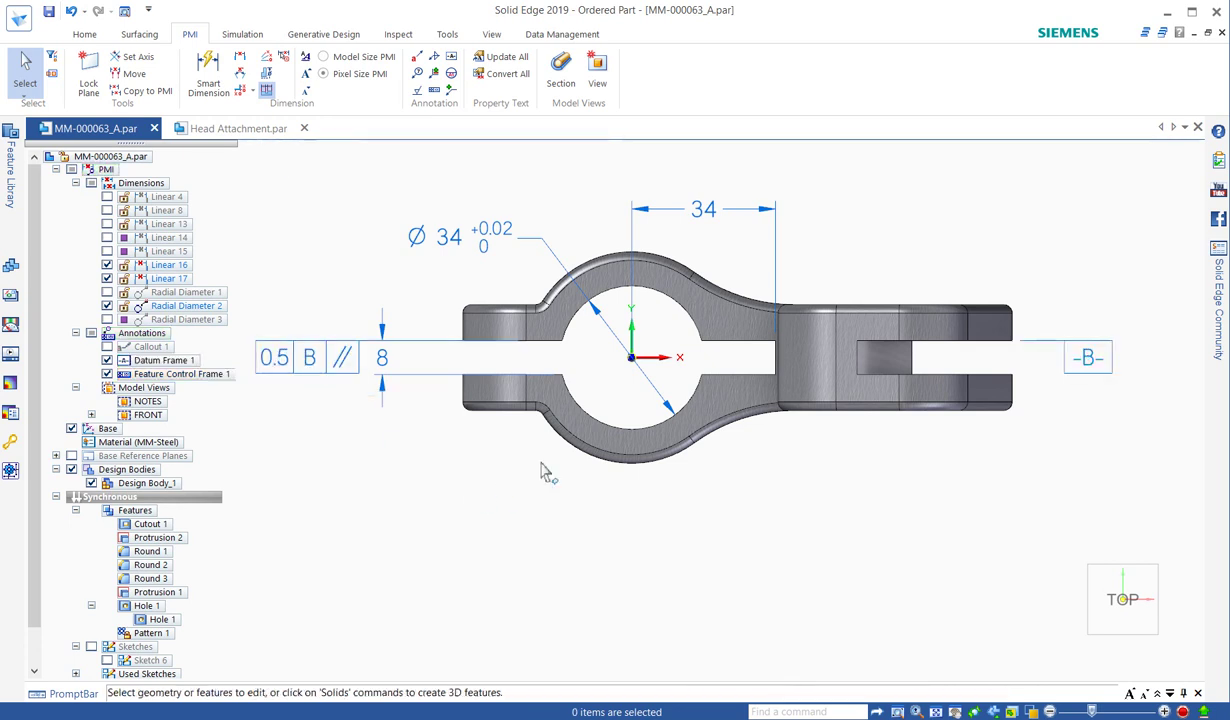
# Save the annotated top view as a model view named TOP, shaded with visible edges
pyautogui.click(597, 75)
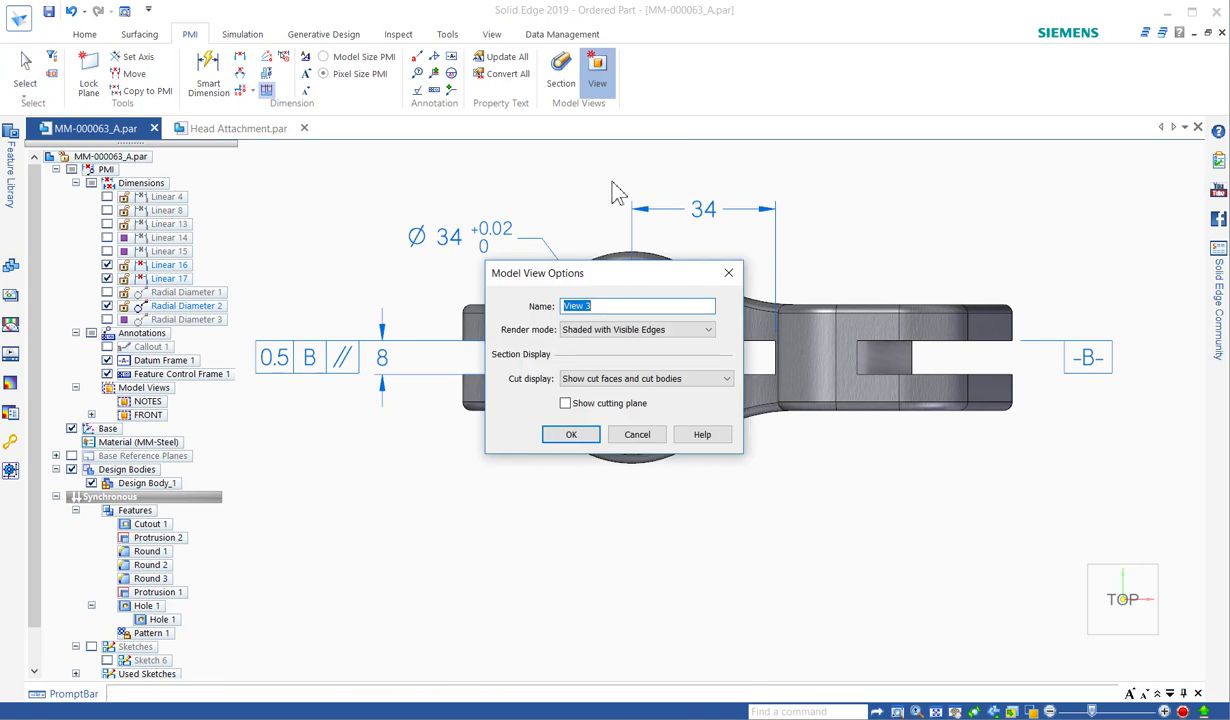
pyautogui.write('TOP')
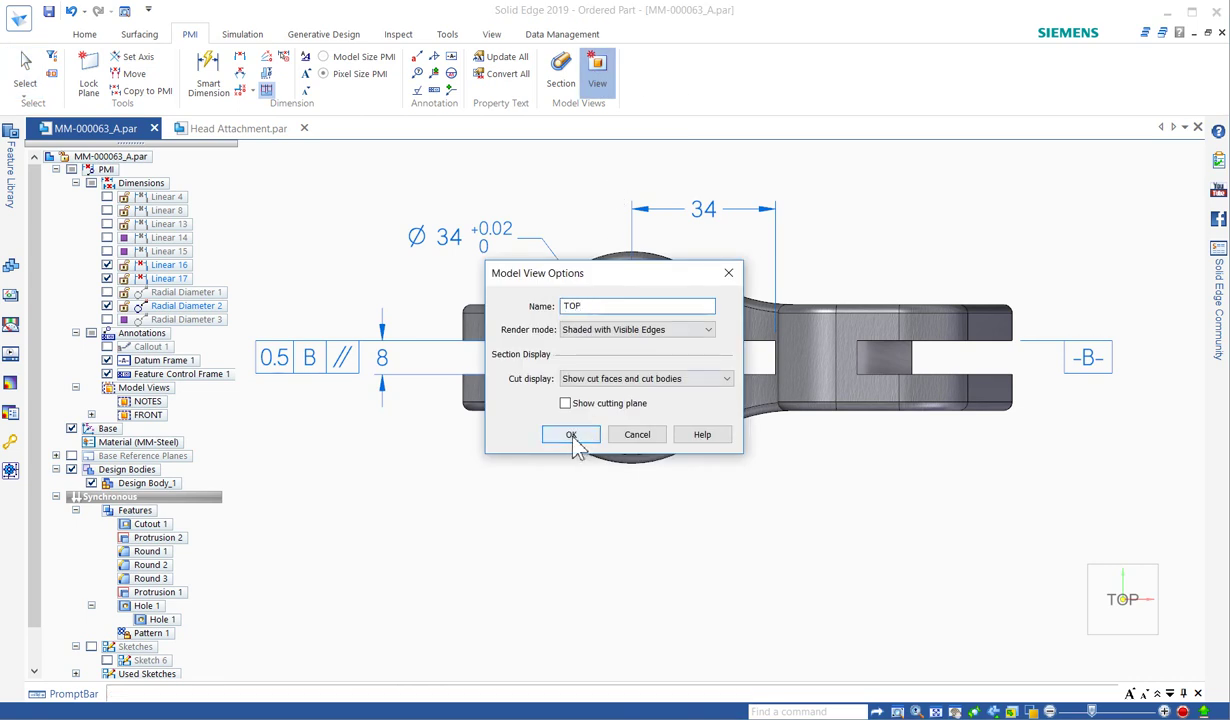
pyautogui.click(571, 435)
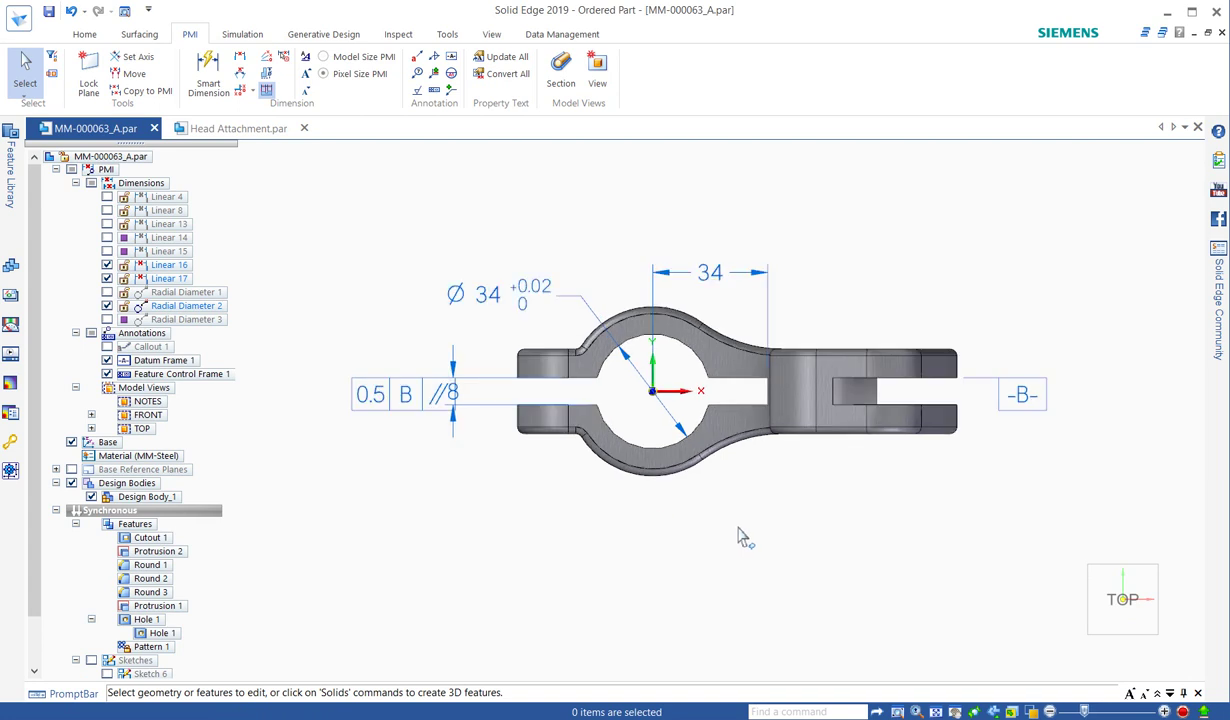
# Hide all PMI on the part and show Sketch 6
pyautogui.moveTo(750, 536); pyautogui.dragTo(620, 288, button='middle')
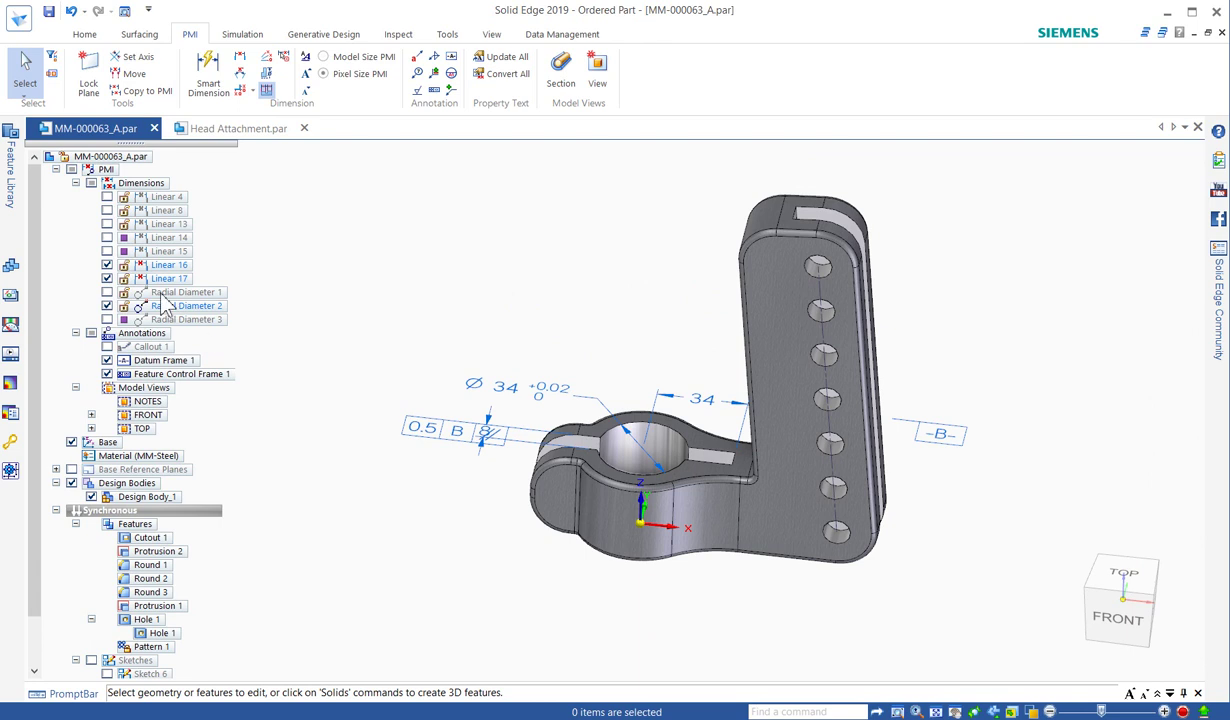
pyautogui.click(72, 170)
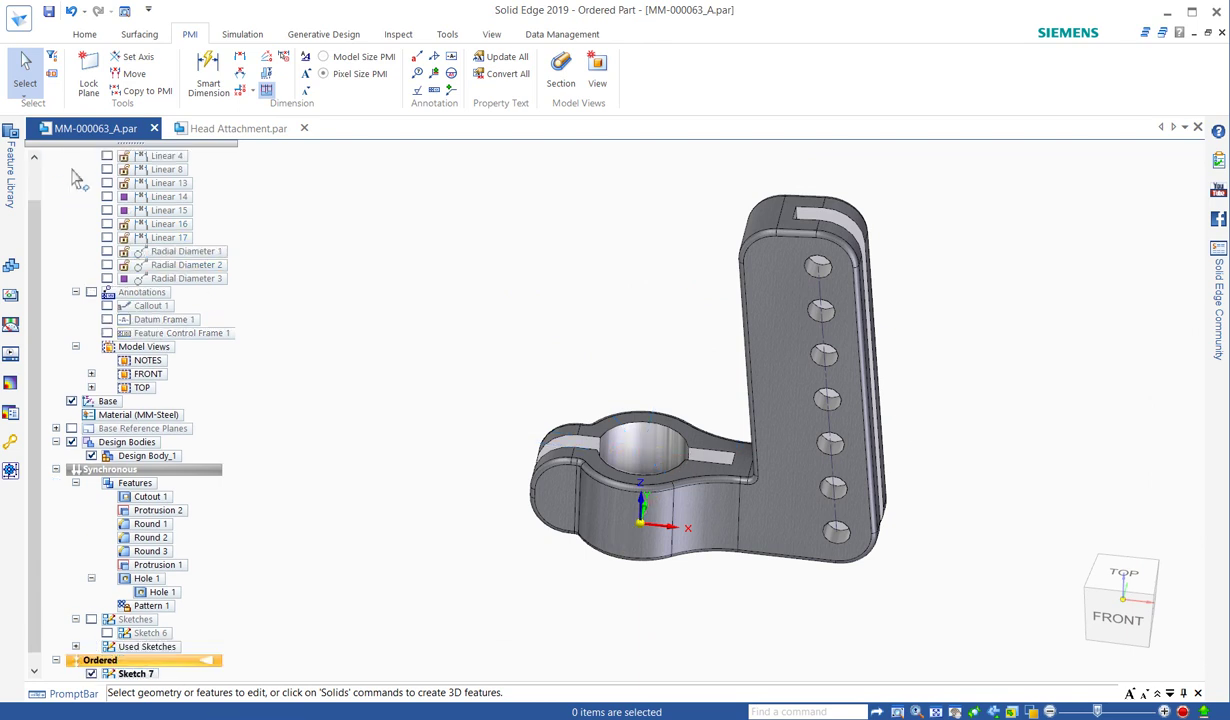
pyautogui.scroll(-1, 50, 420)
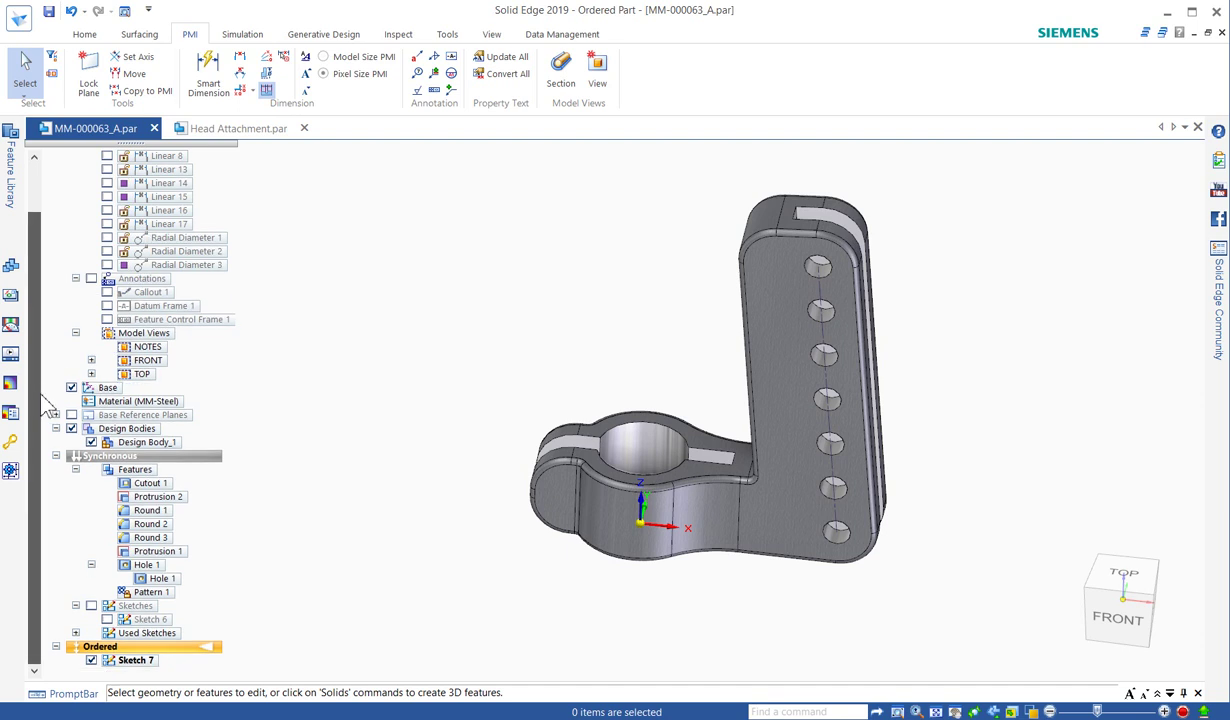
pyautogui.click(107, 619)
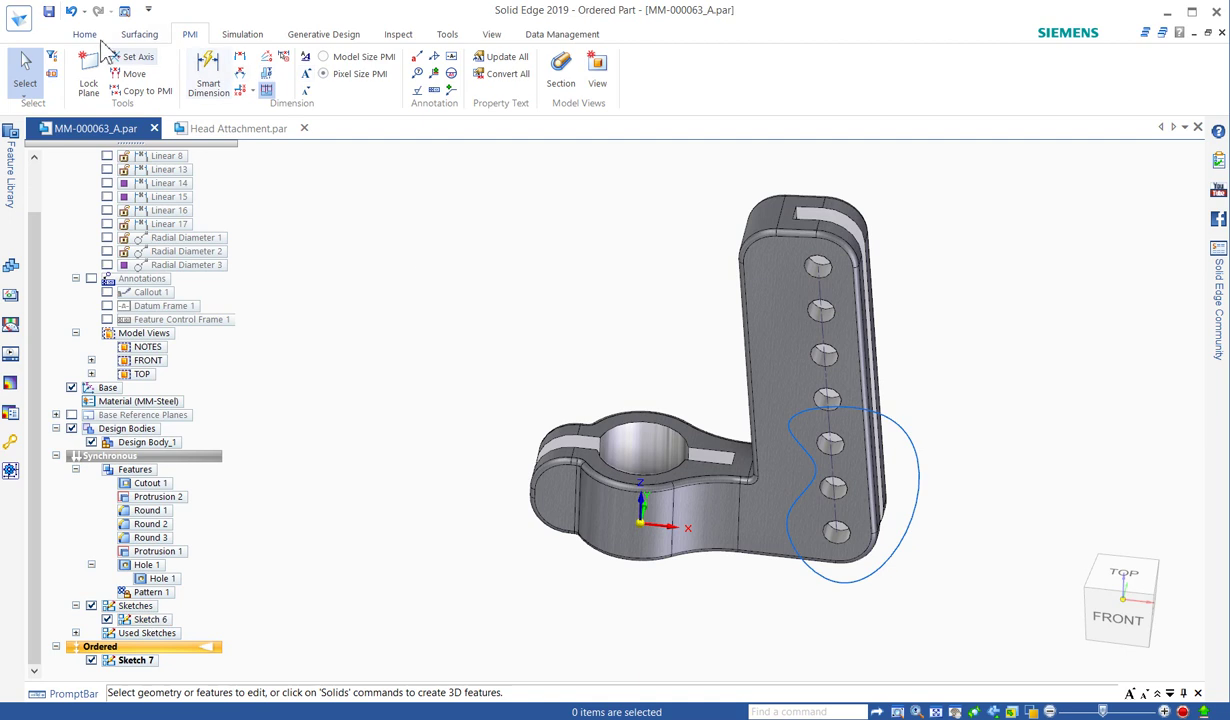
# Start a section view from the closed curve of Sketch 6 and accept the chain as its profile, choosing the cut side
pyautogui.click(561, 72)
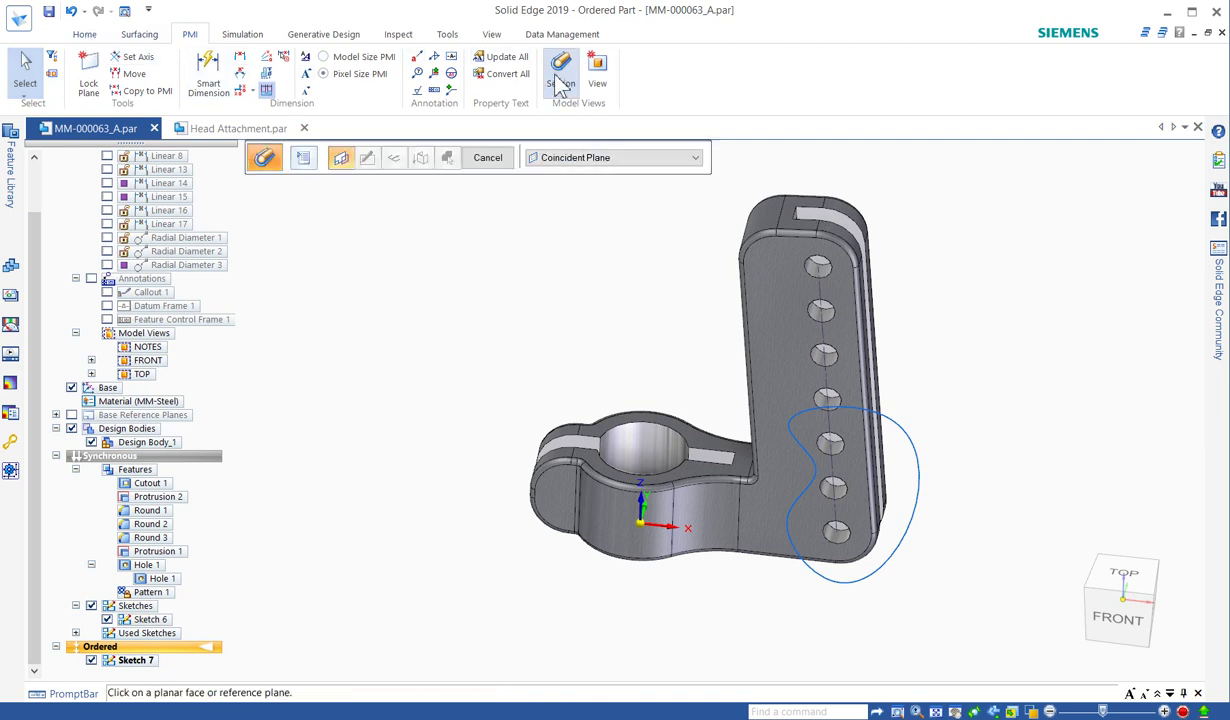
pyautogui.click(599, 160)
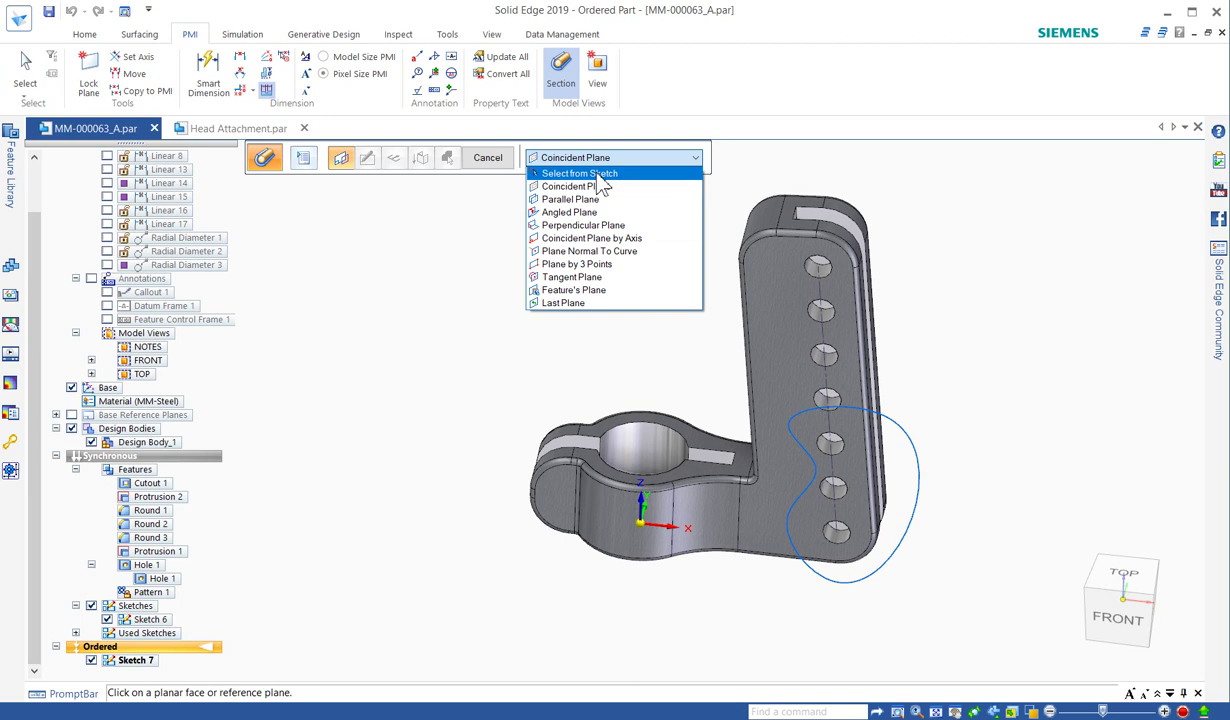
pyautogui.click(580, 281)
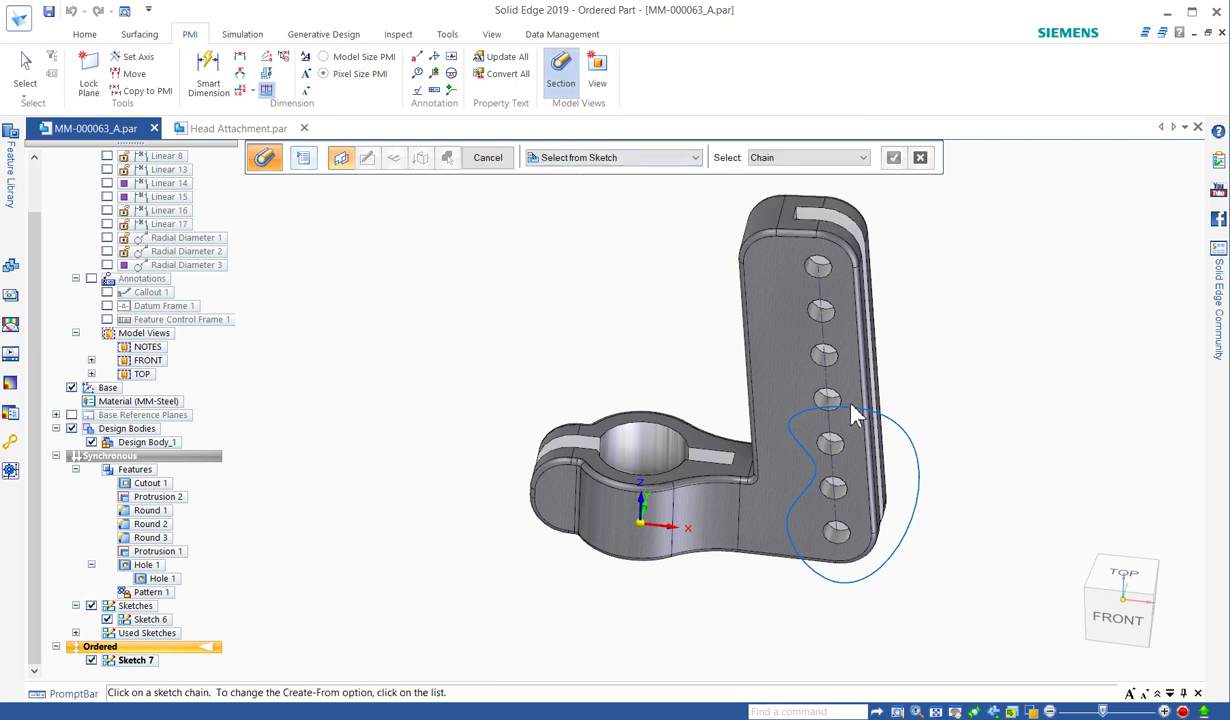
pyautogui.click(895, 431)
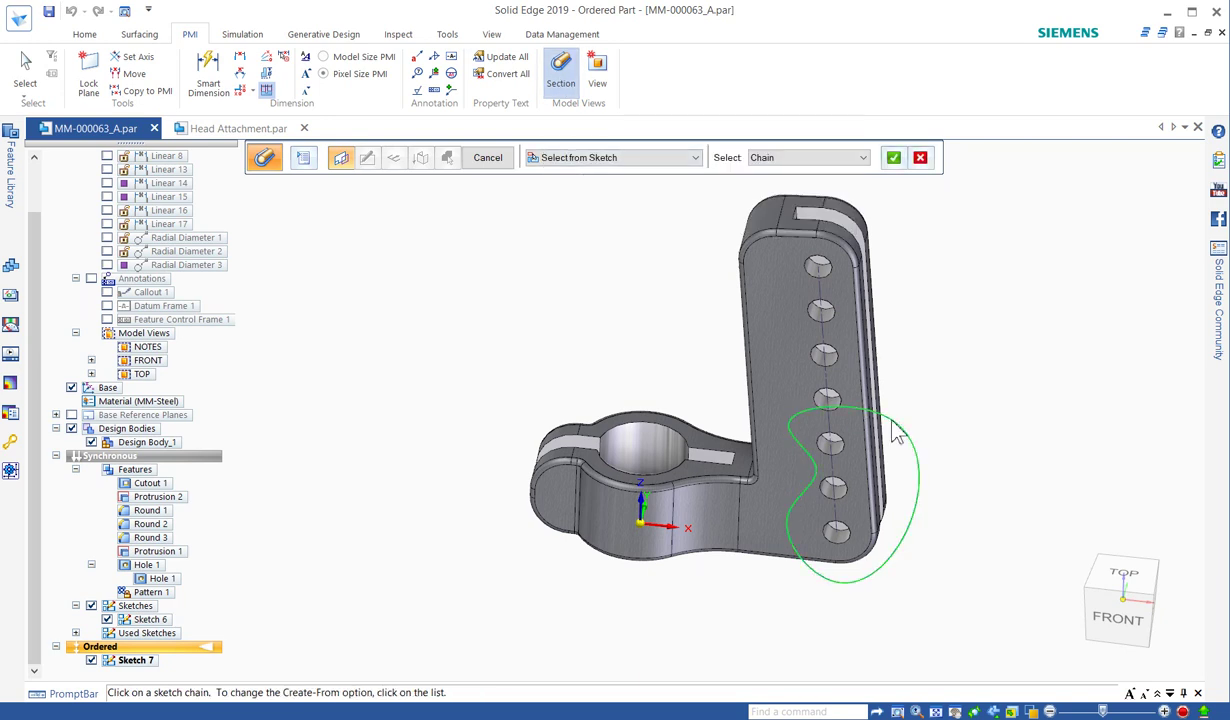
pyautogui.rightClick(921, 376)
pyautogui.click(917, 372)
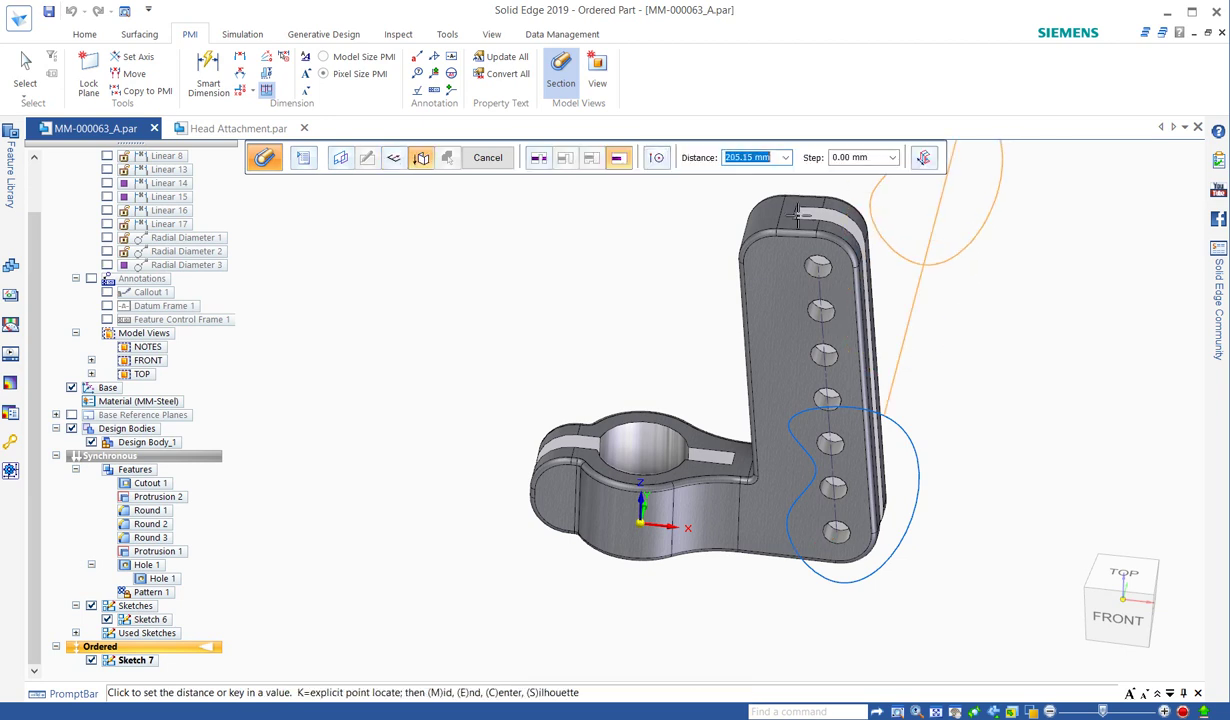
# Set the section depth to the midpoint keypoint at the arm's slotted top end, with all keypoints enabled, and cut the design body
pyautogui.click(656, 158)
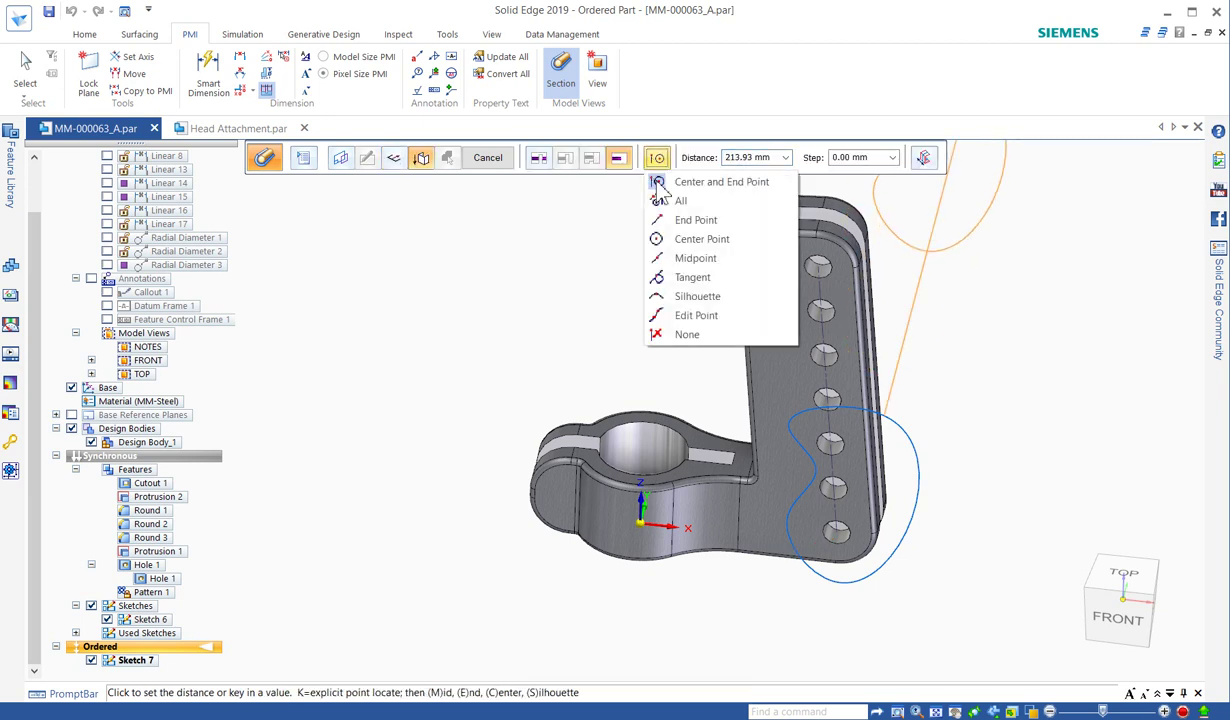
pyautogui.click(668, 202)
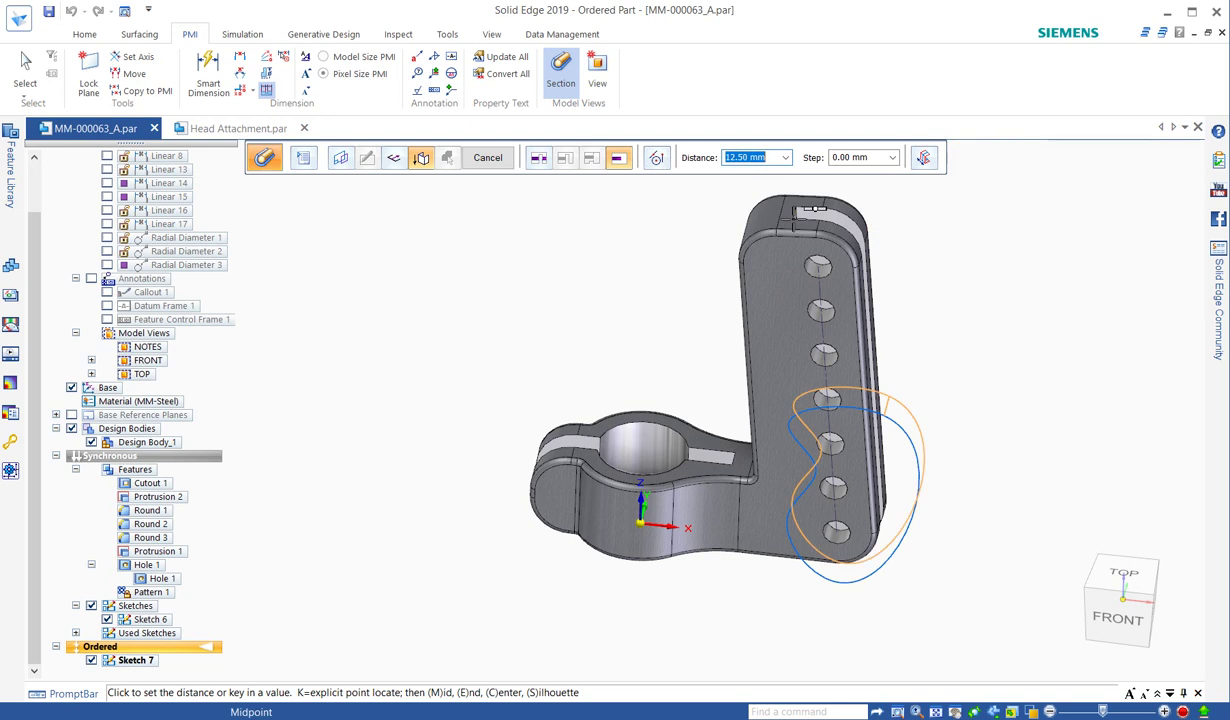
pyautogui.click(791, 228)
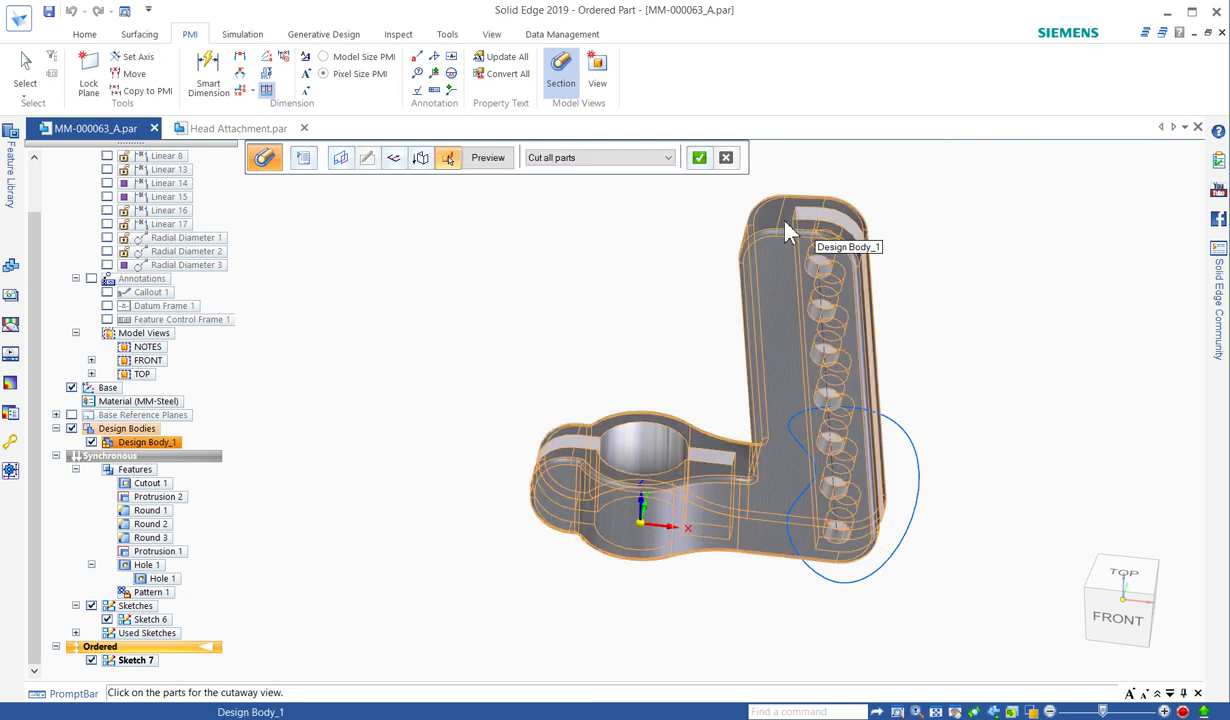
pyautogui.click(790, 232)
pyautogui.rightClick(704, 236)
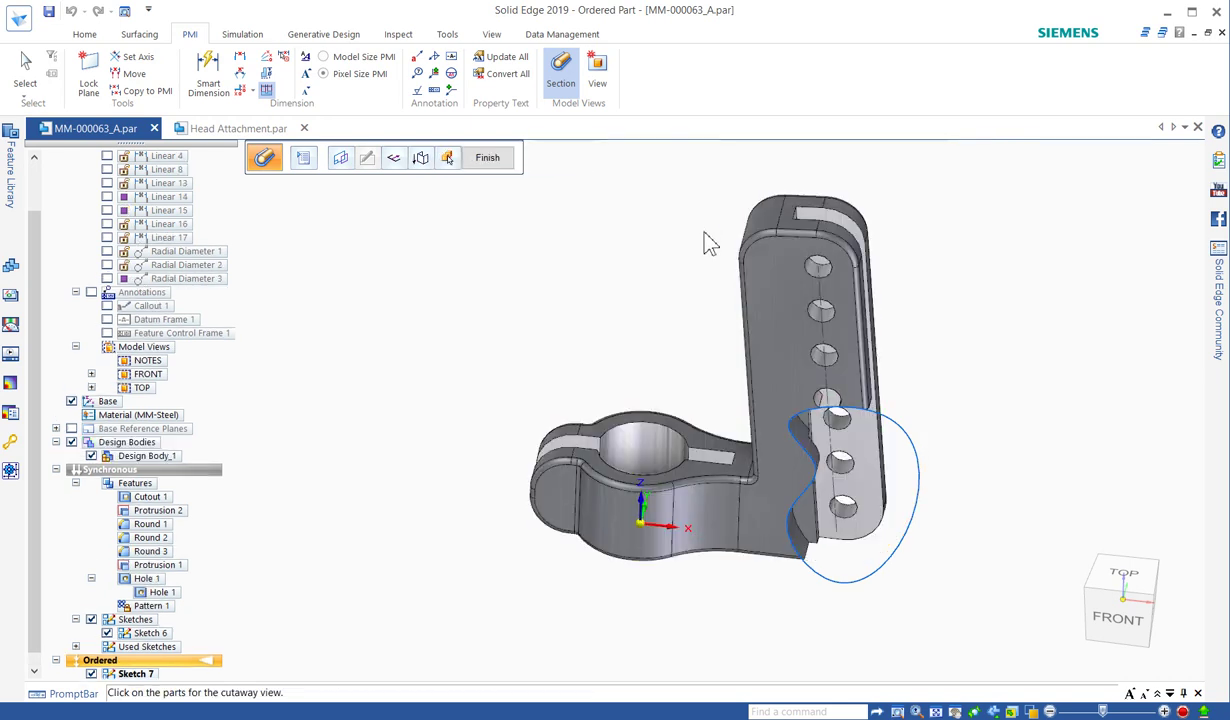
pyautogui.click(497, 170)
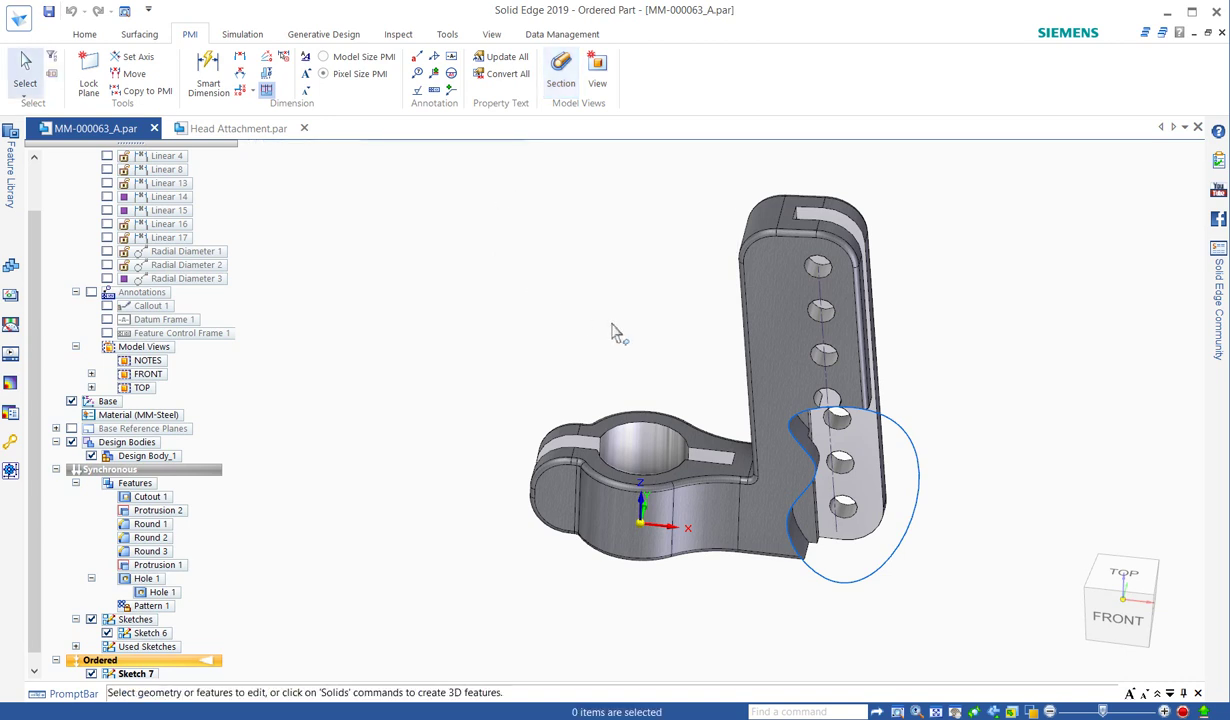
# Save an oblique view of the cutaway as model view SECTION, shaded with visible edges, showing cut faces and cut bodies
pyautogui.moveTo(570, 277); pyautogui.dragTo(659, 406, button='middle')
pyautogui.scroll(2, 667, 393)
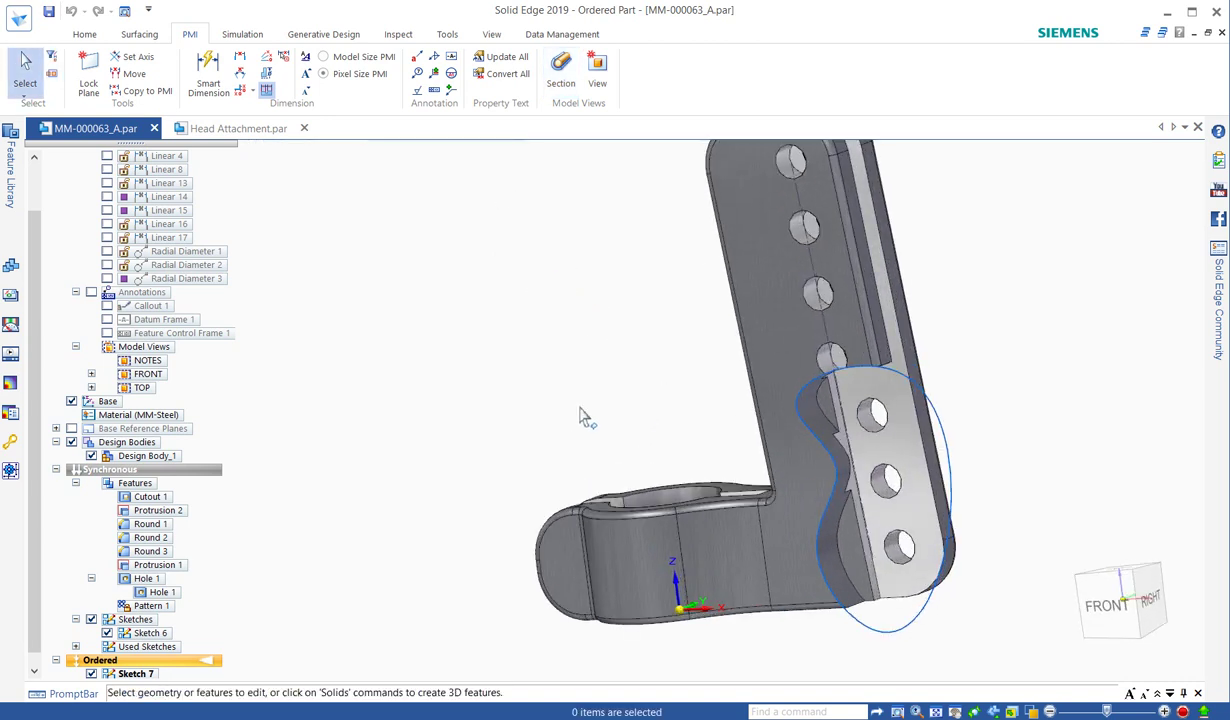
pyautogui.scroll(-2, 500, 432)
pyautogui.scroll(3, 870, 440)
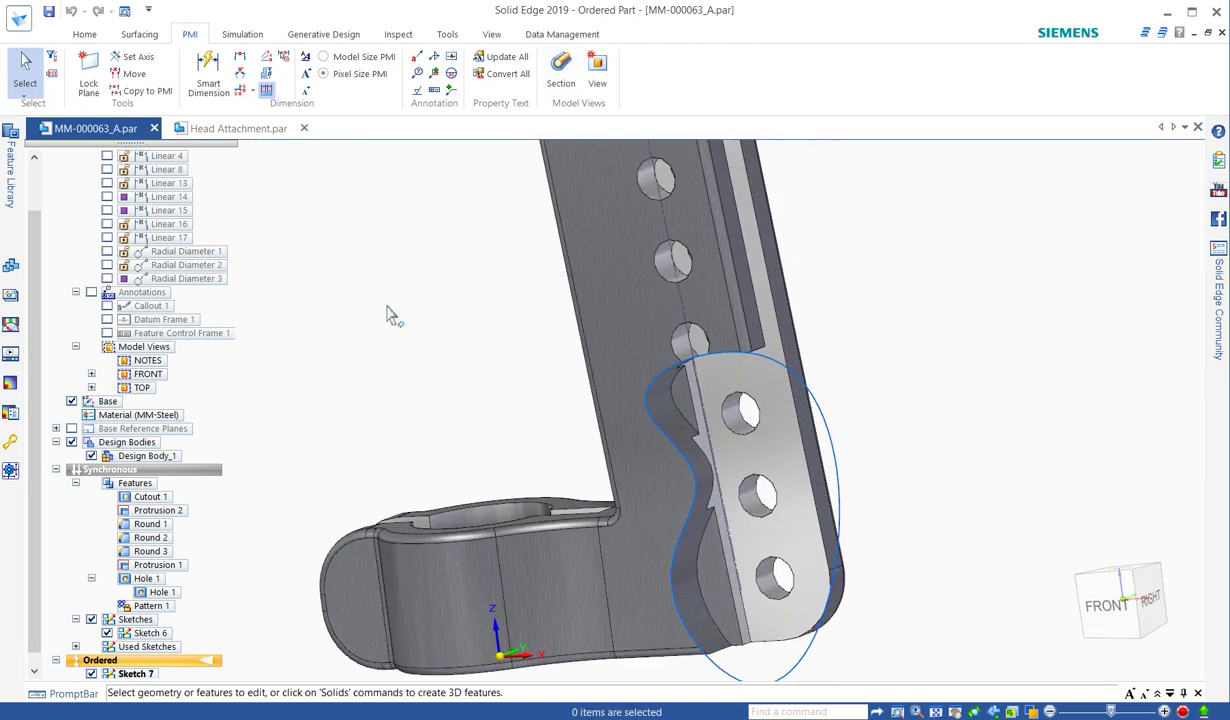
pyautogui.scroll(-1, 393, 315)
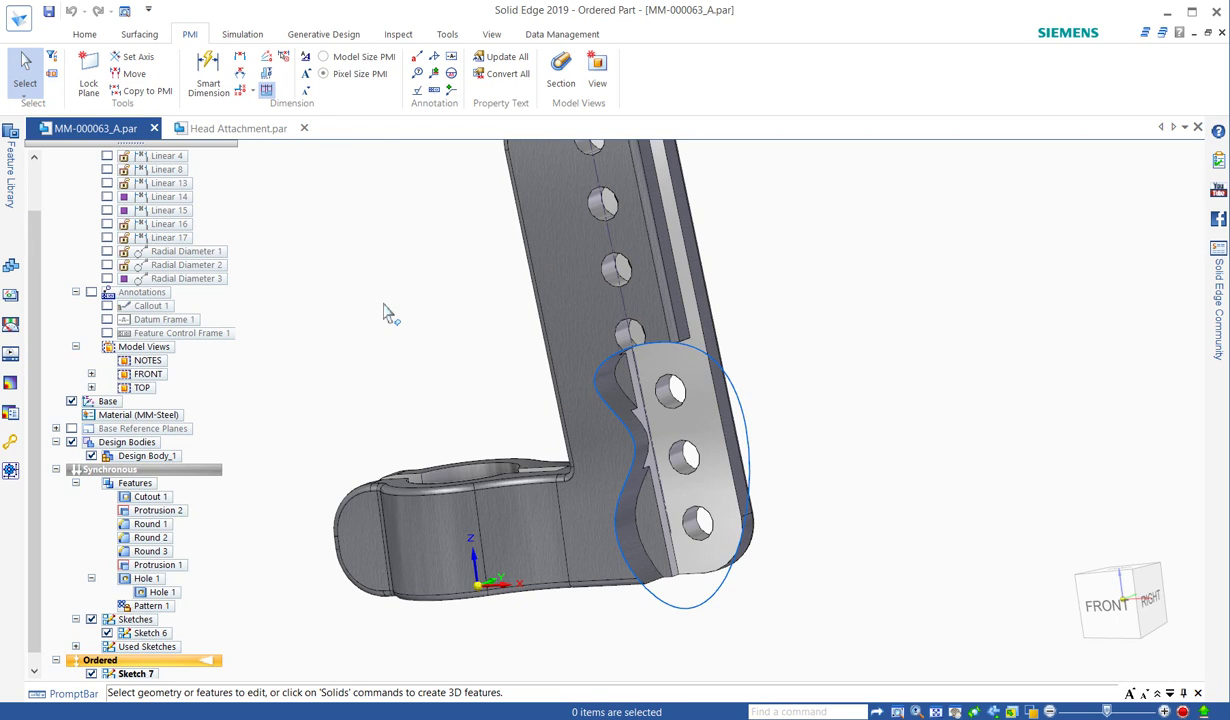
pyautogui.click(600, 72)
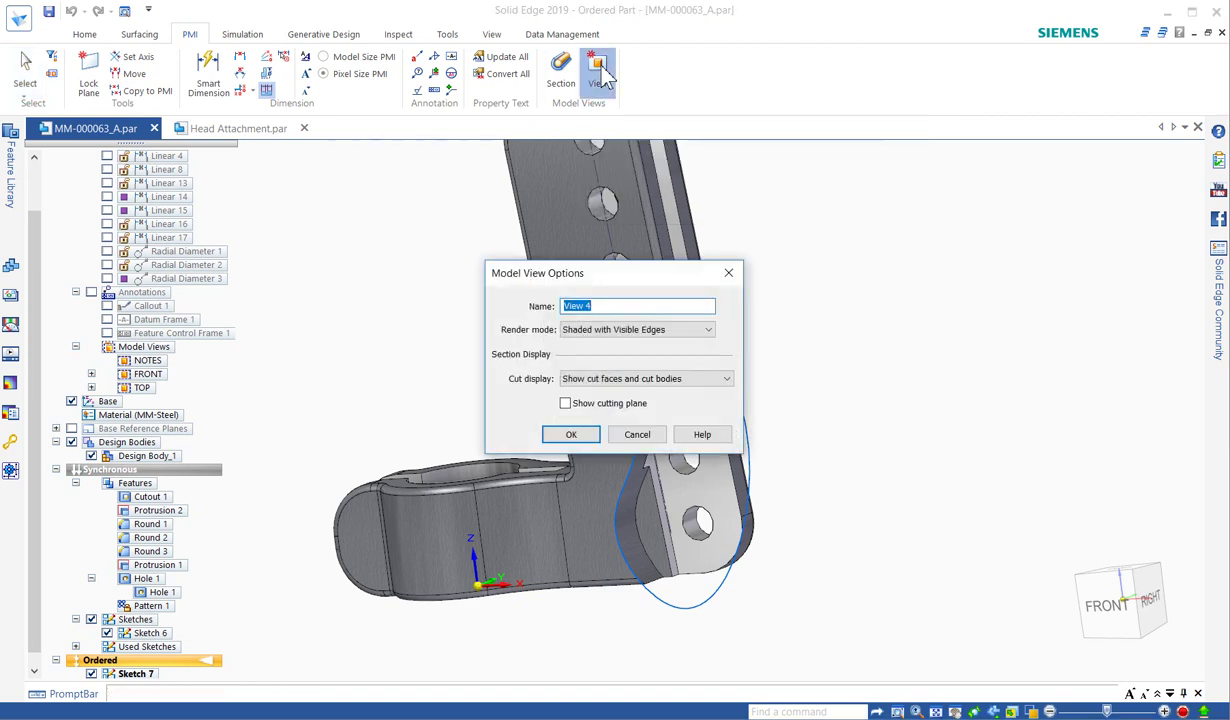
pyautogui.write('SECTION')
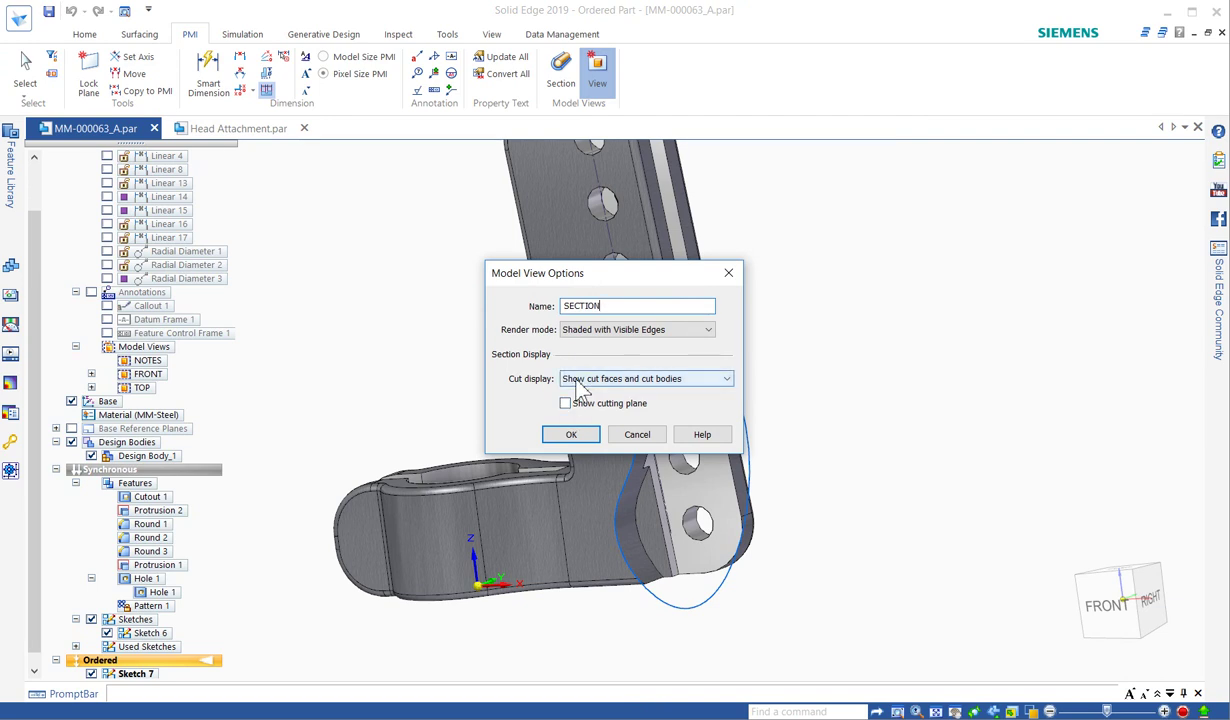
pyautogui.click(594, 330)
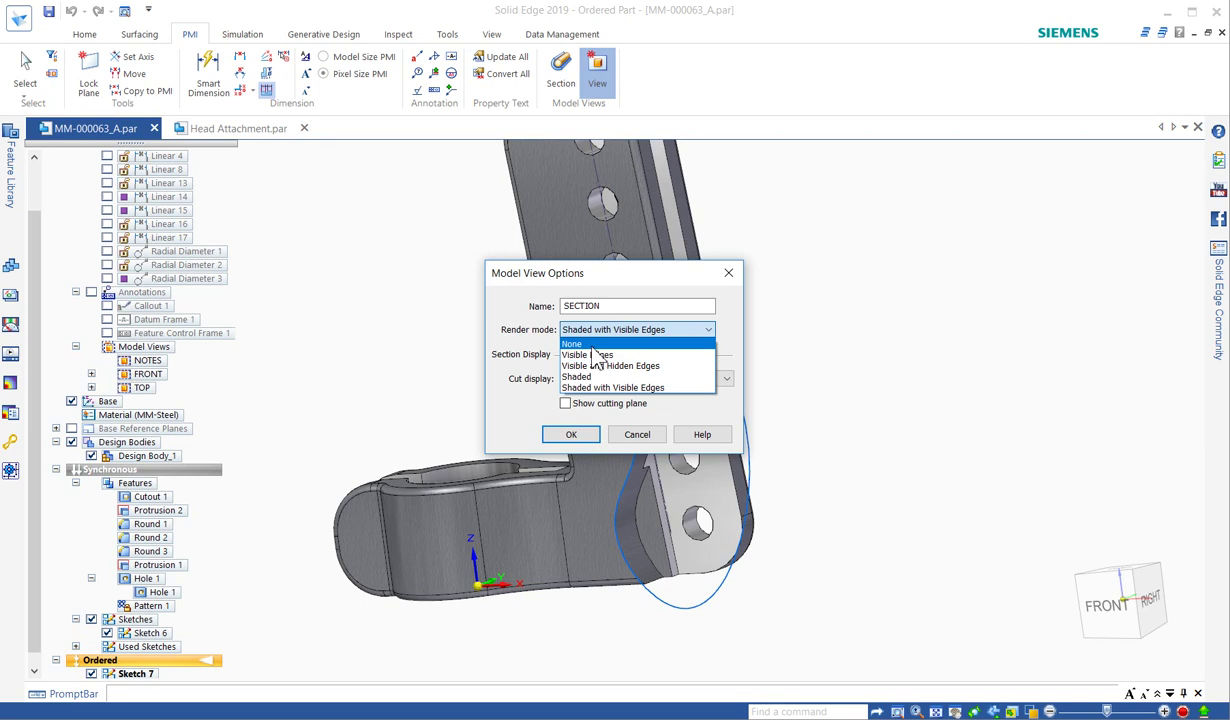
pyautogui.click(594, 331)
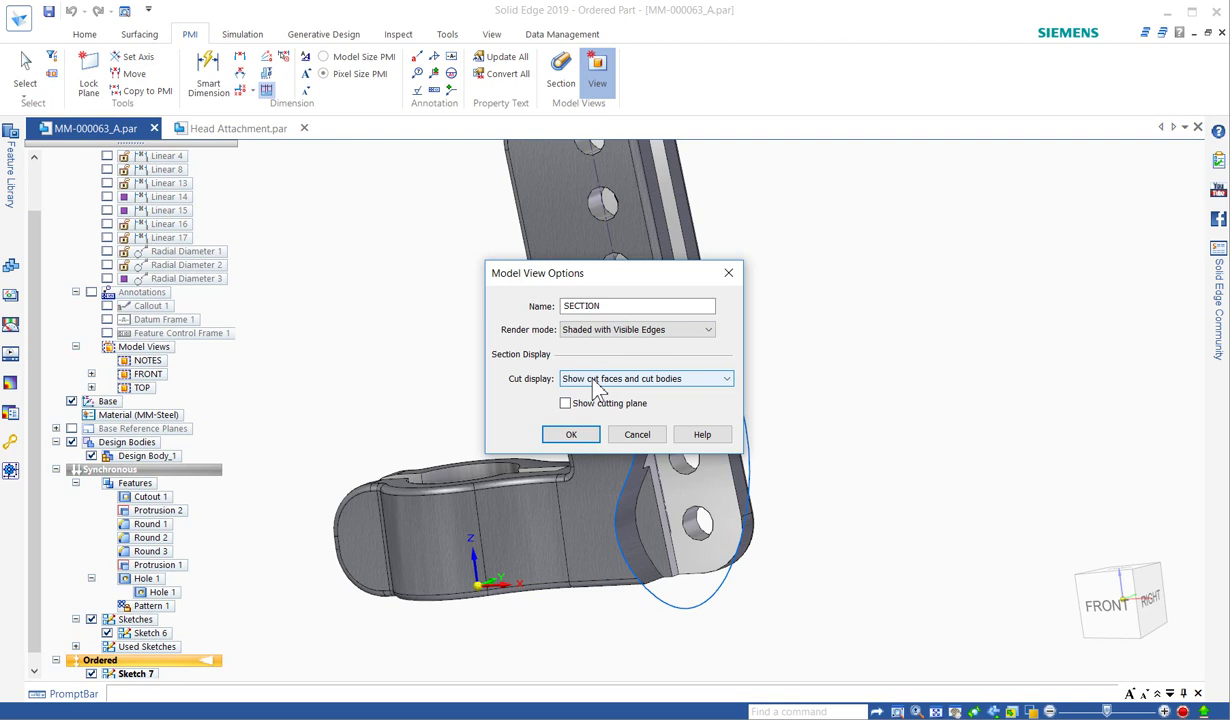
pyautogui.click(596, 381)
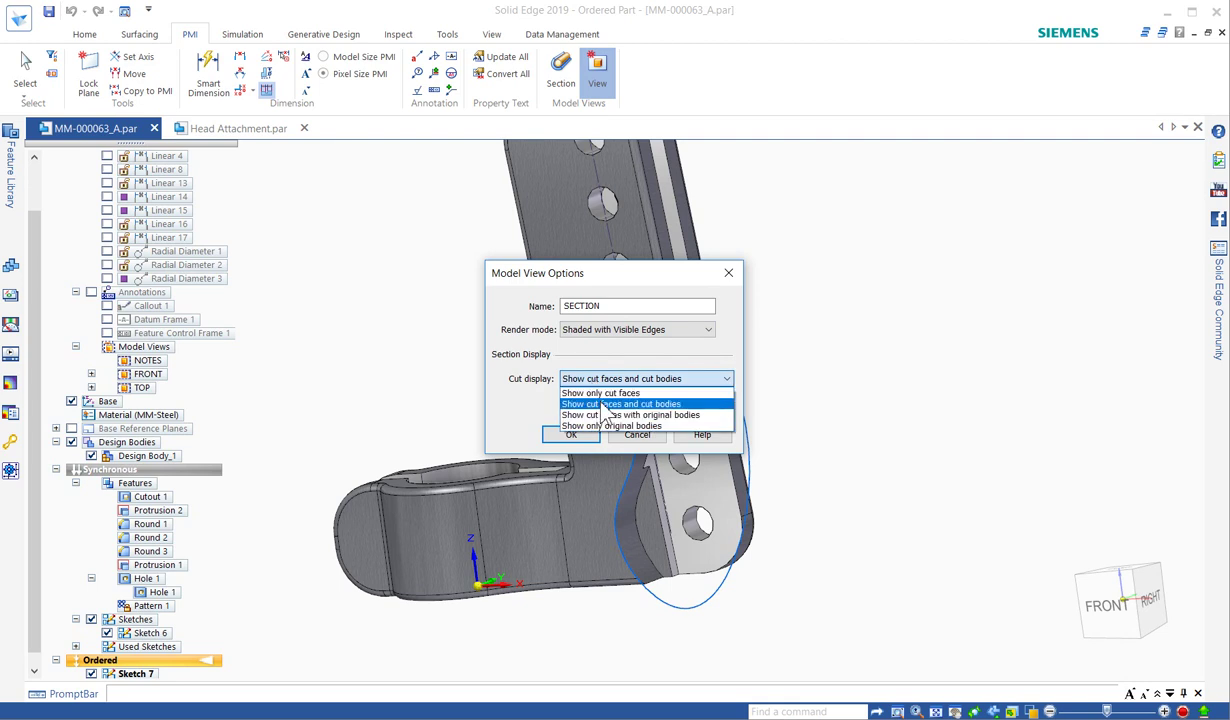
pyautogui.click(602, 404)
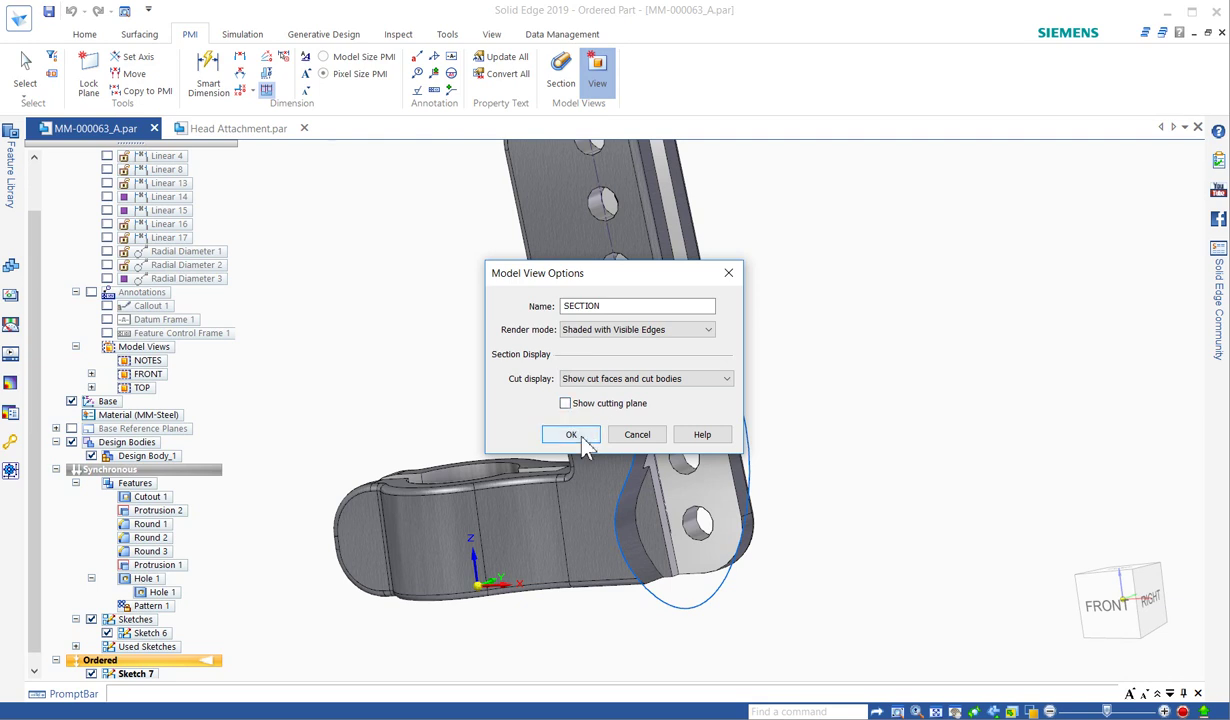
pyautogui.click(583, 439)
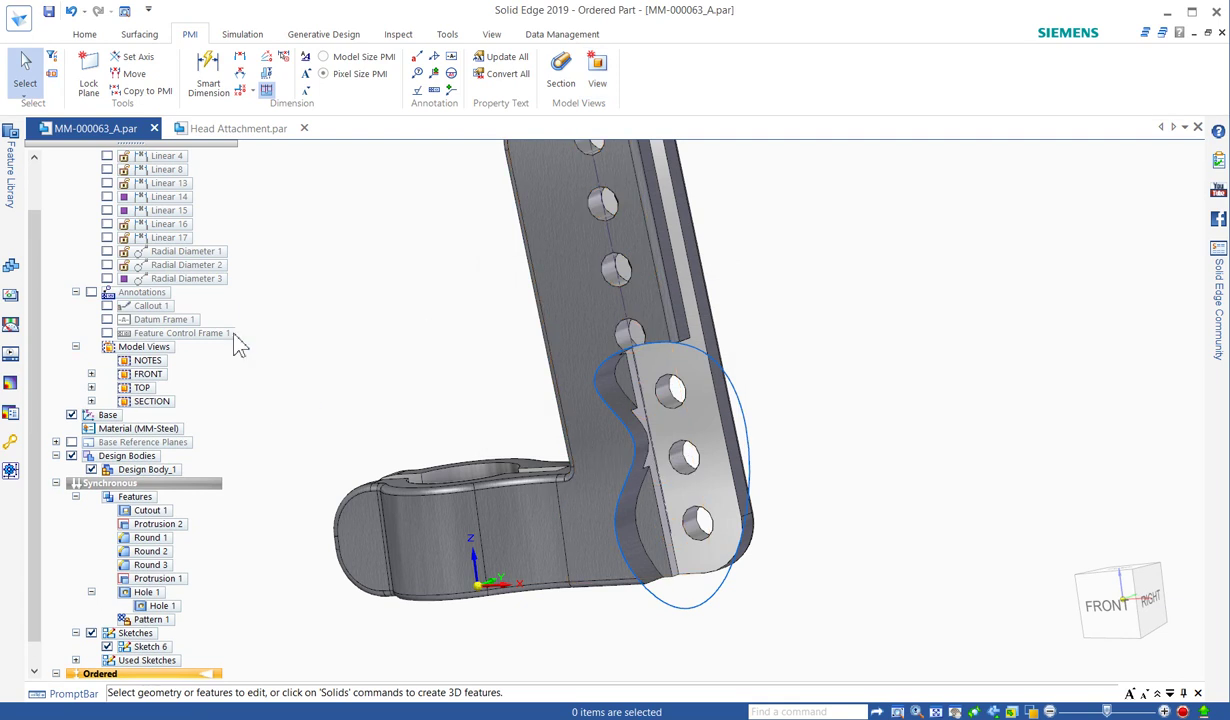
# Apply the NOTES, FRONT and TOP model views in turn to check their orientation and displayed PMI
pyautogui.rightClick(145, 361)
pyautogui.click(160, 367)
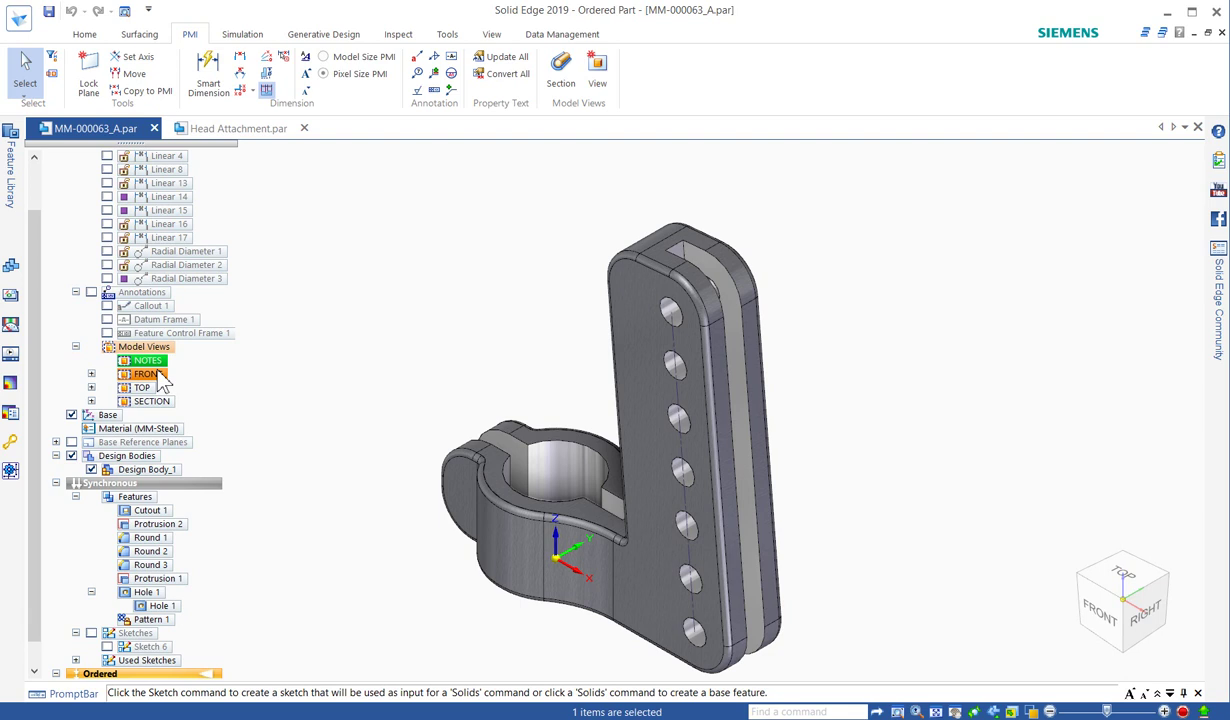
pyautogui.click(145, 376)
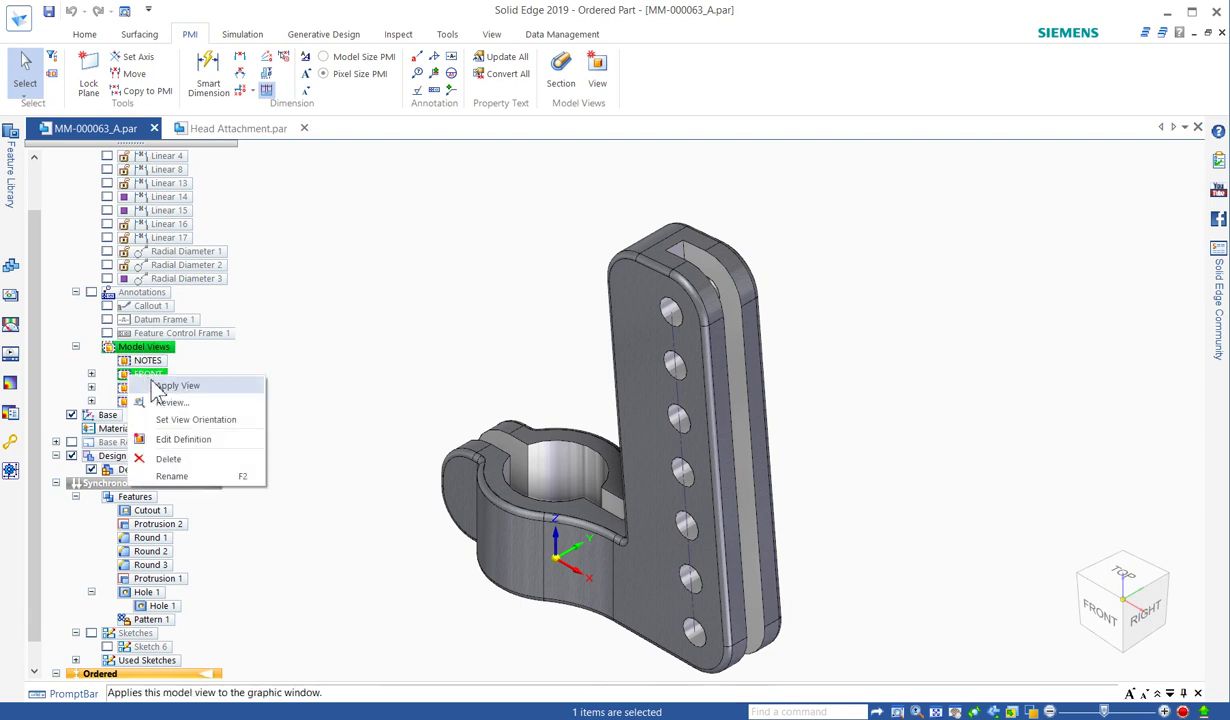
pyautogui.click(172, 386)
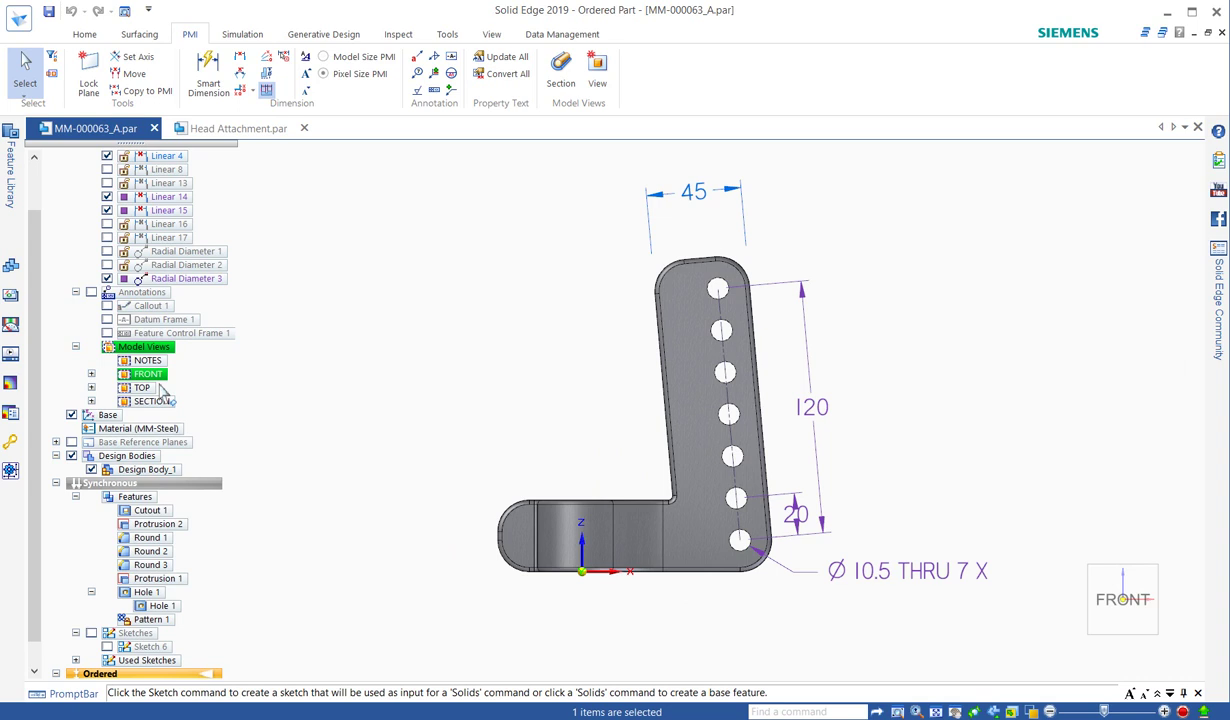
pyautogui.rightClick(155, 388)
pyautogui.click(174, 401)
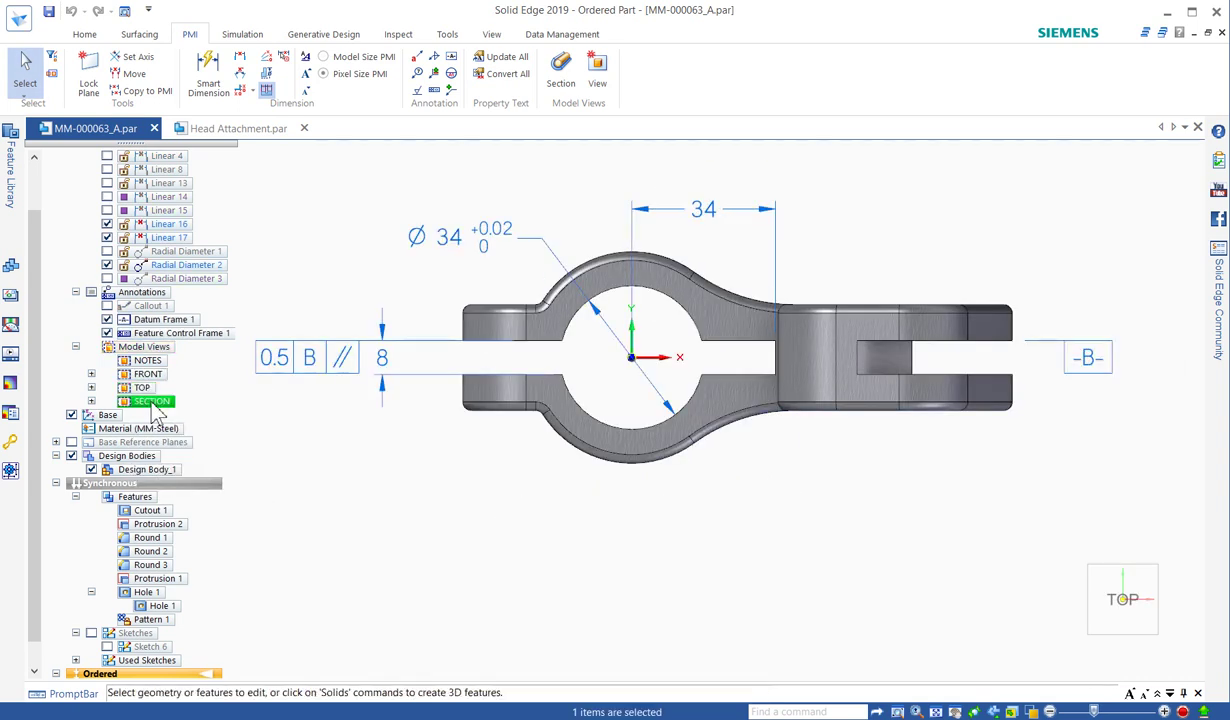
# Apply the SECTION model view and return to the NOTES model view to check what each displays
pyautogui.rightClick(153, 407)
pyautogui.click(176, 415)
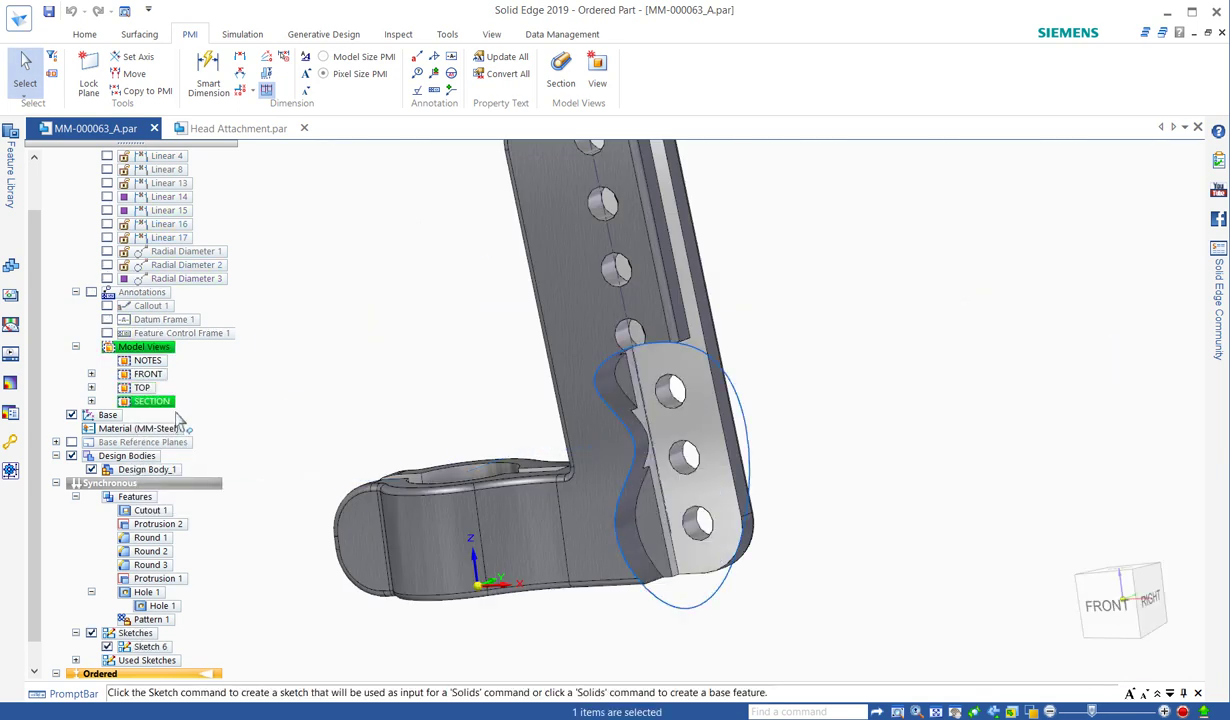
pyautogui.rightClick(147, 361)
pyautogui.click(160, 370)
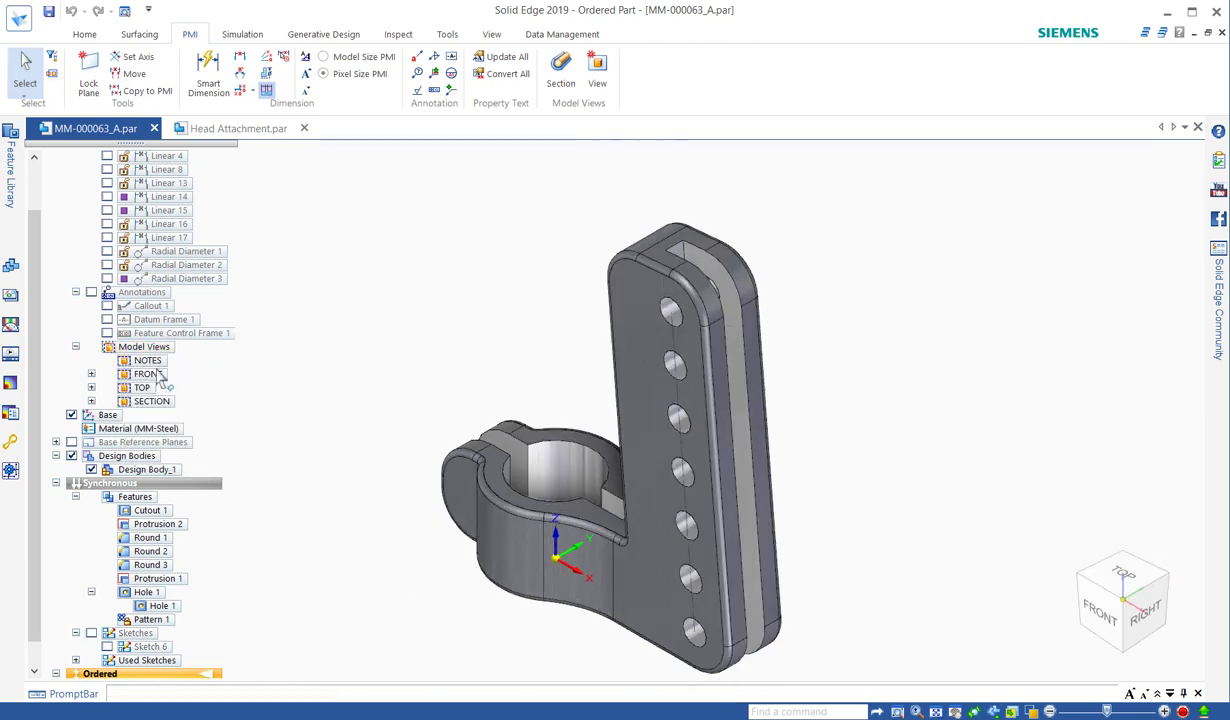
# Show the Callout 1 general notes annotation and add it to the NOTES model view
pyautogui.click(107, 305)
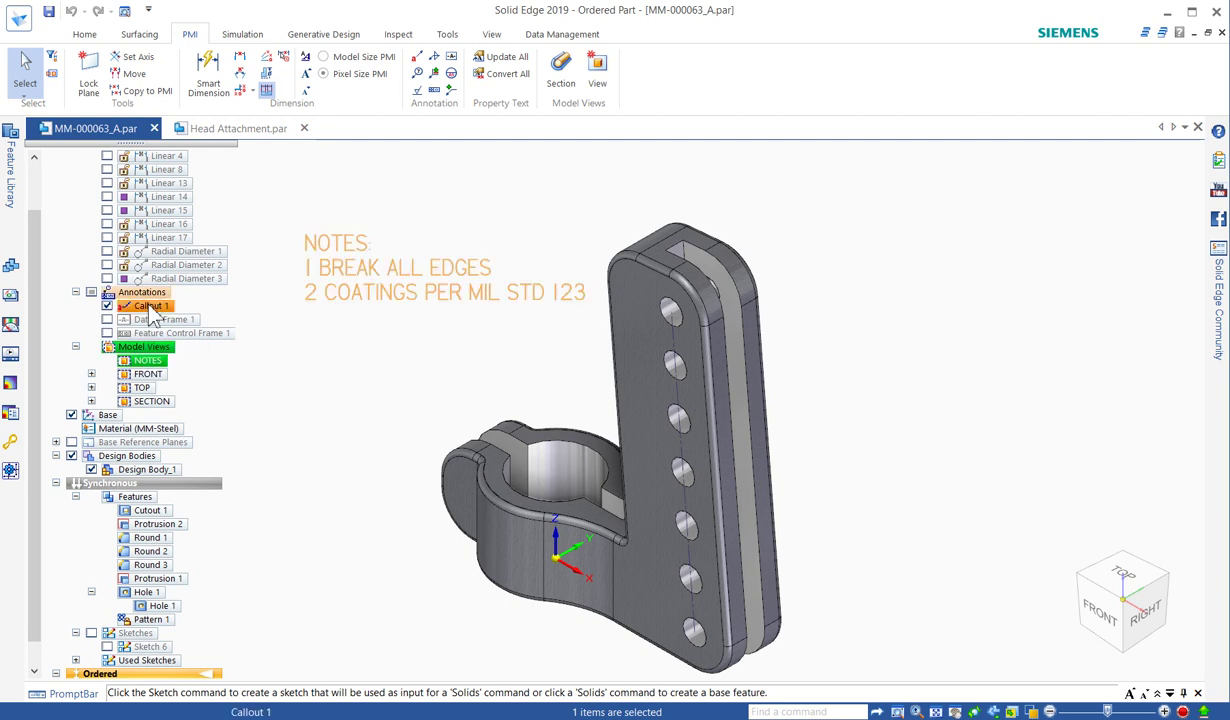
pyautogui.click(147, 362)
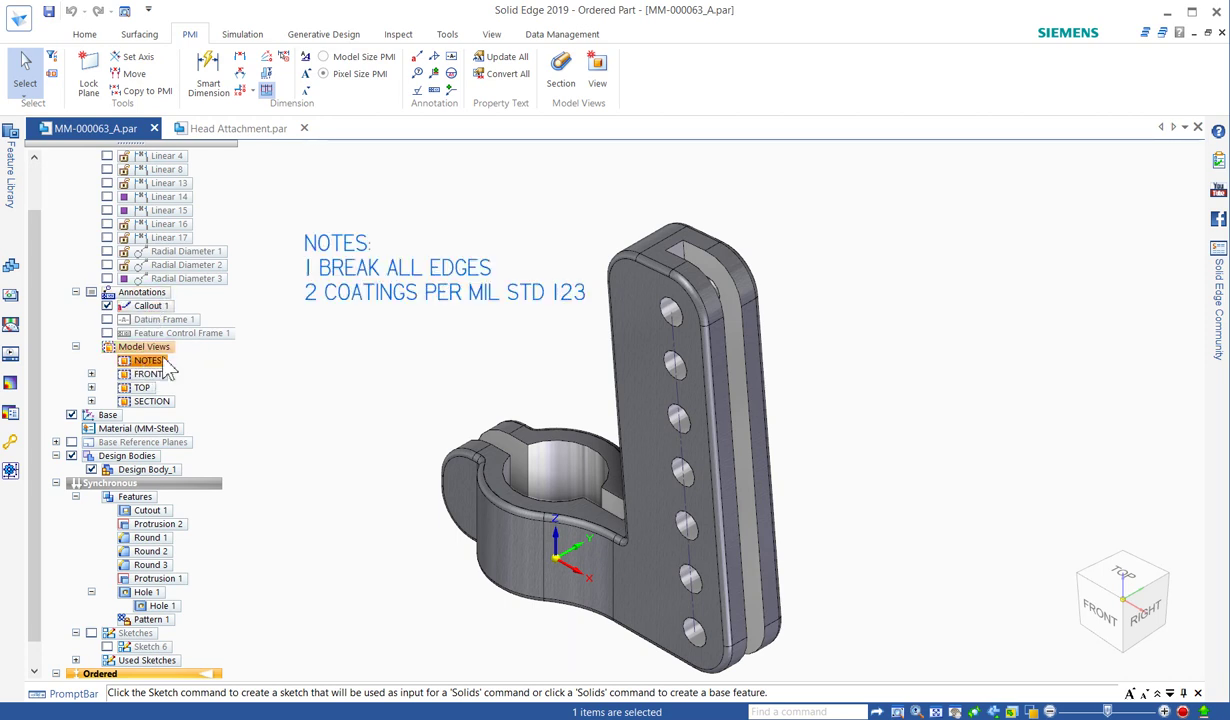
pyautogui.click(343, 307)
pyautogui.rightClick(343, 306)
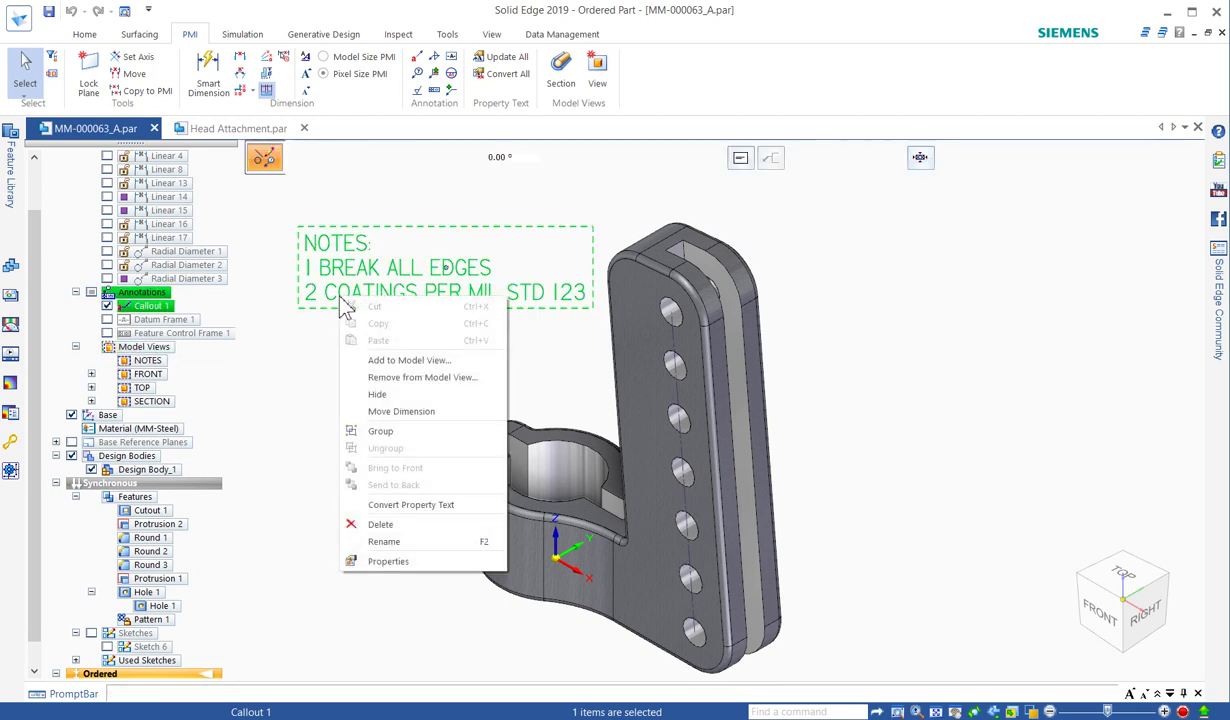
pyautogui.click(400, 360)
pyautogui.click(520, 325)
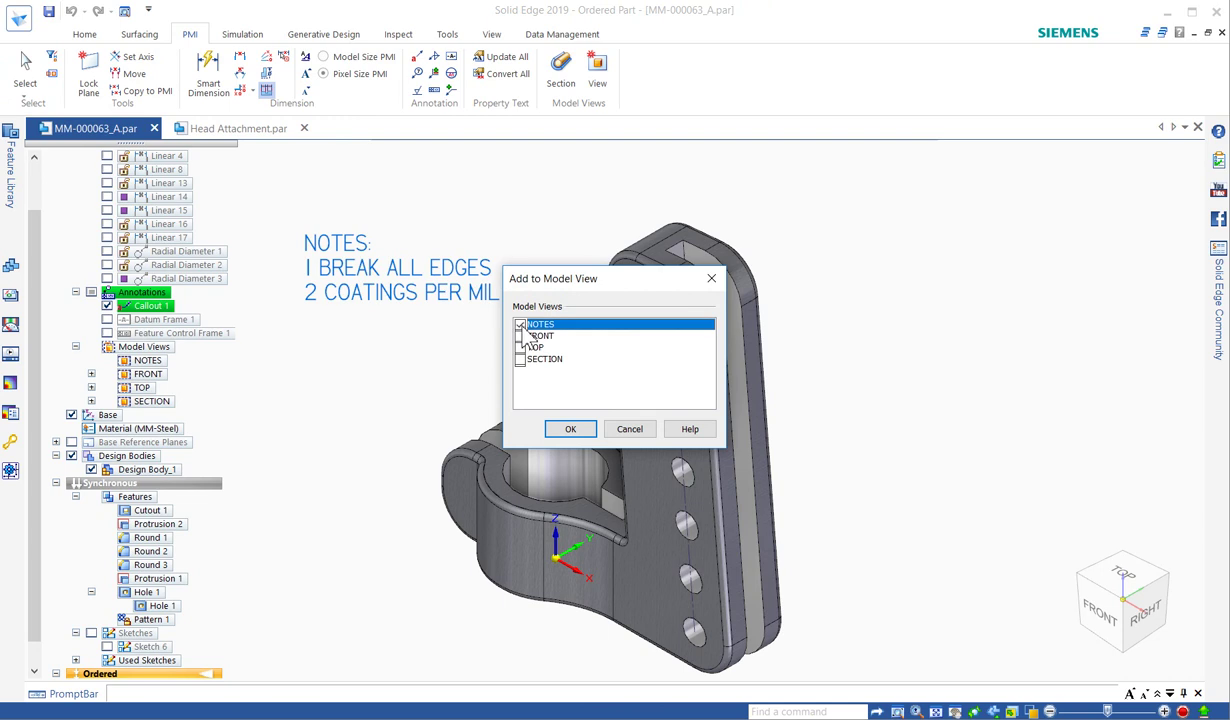
pyautogui.click(566, 430)
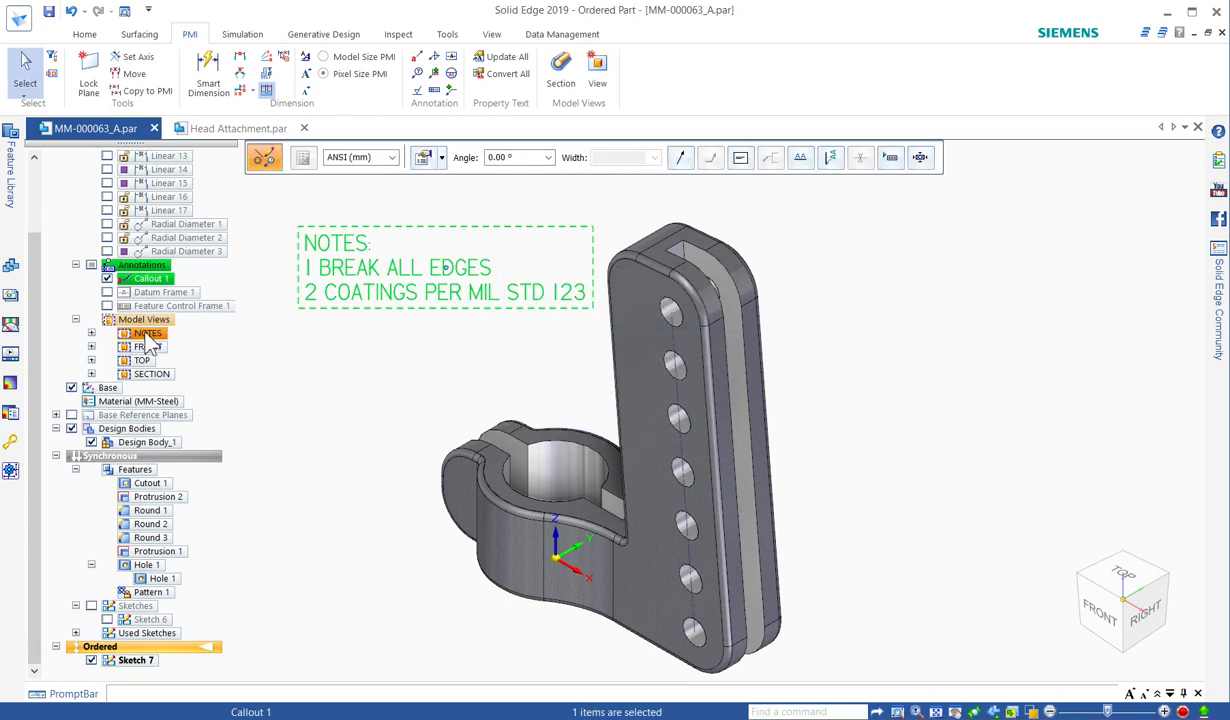
# Open the NOTES model view's definition to check its render mode and section display options, leaving them unchanged
pyautogui.click(146, 335)
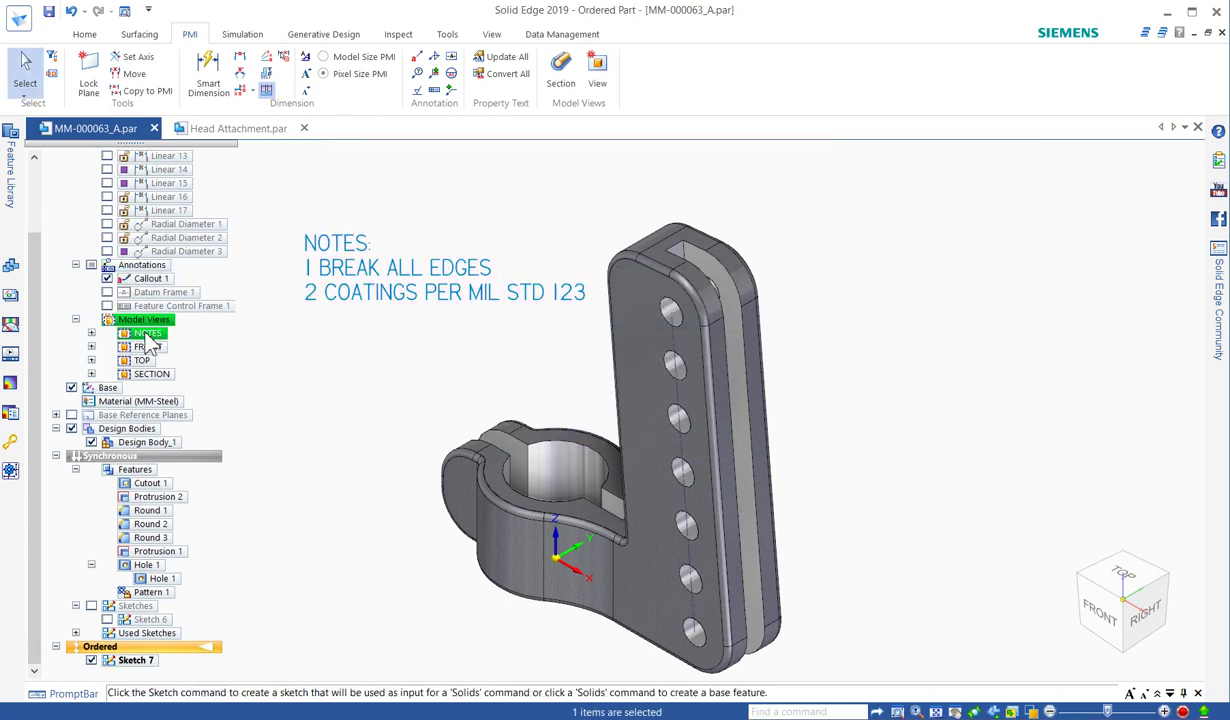
pyautogui.rightClick(148, 343)
pyautogui.press('Escape')
pyautogui.press('Escape')
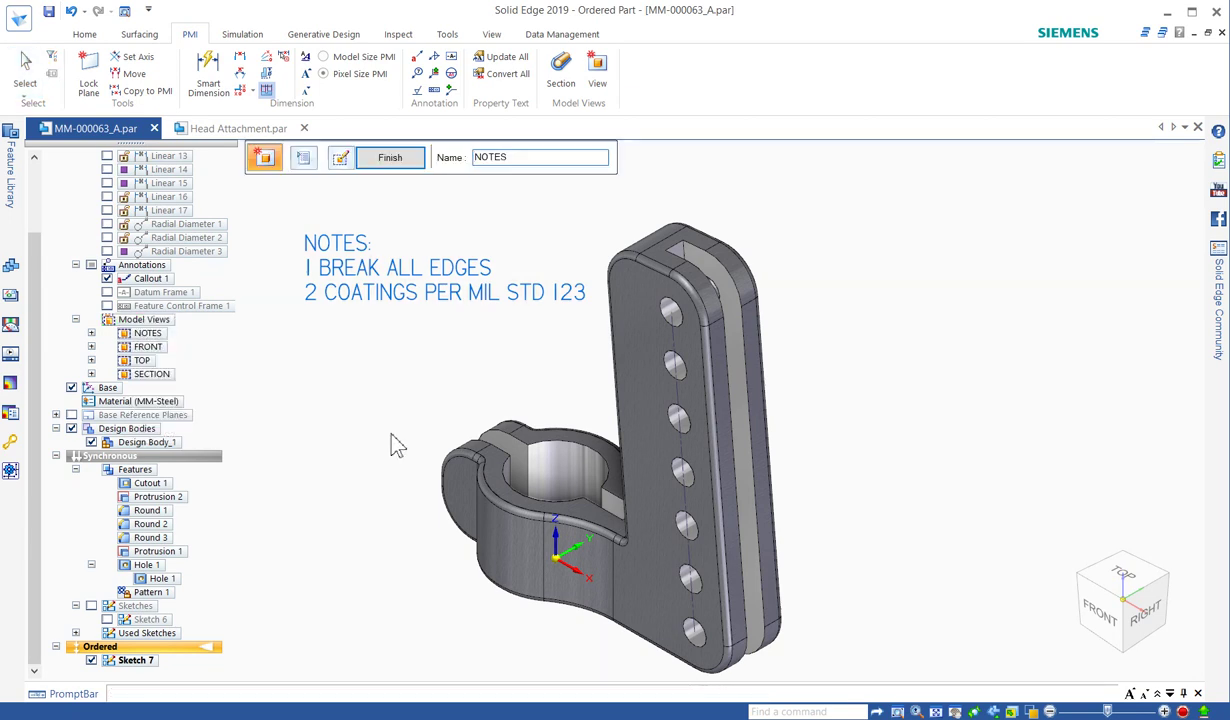
pyautogui.click(395, 160)
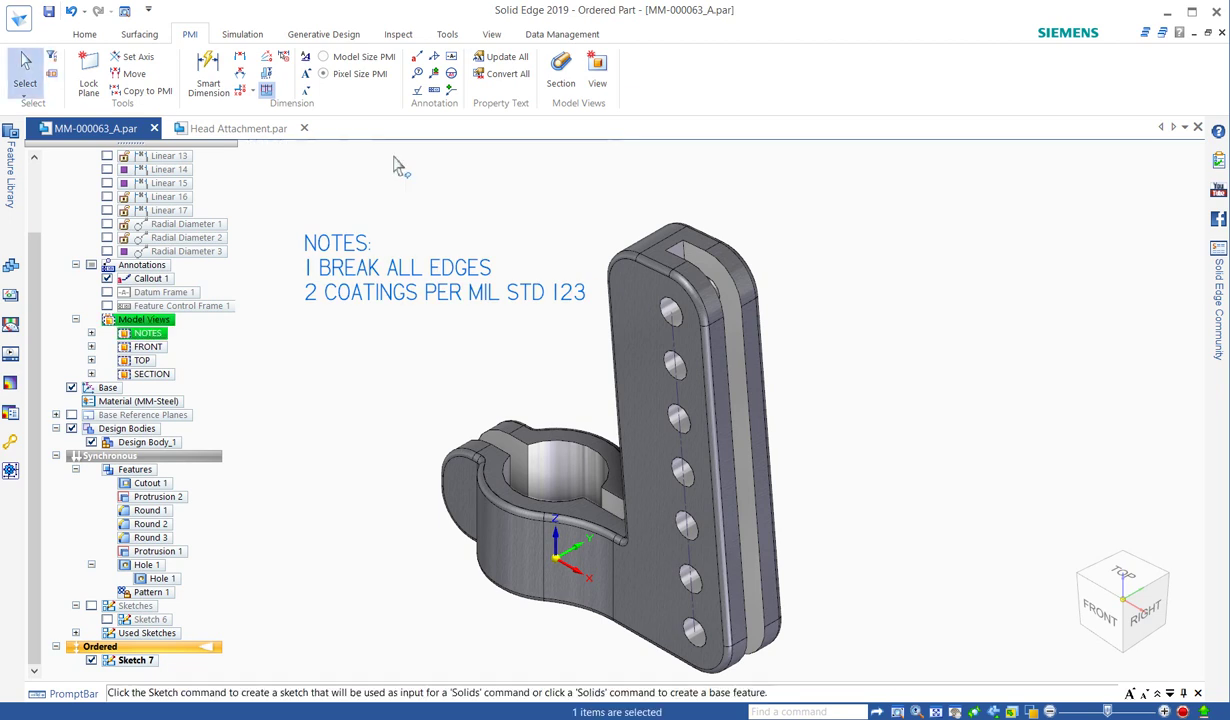
pyautogui.rightClick(160, 330)
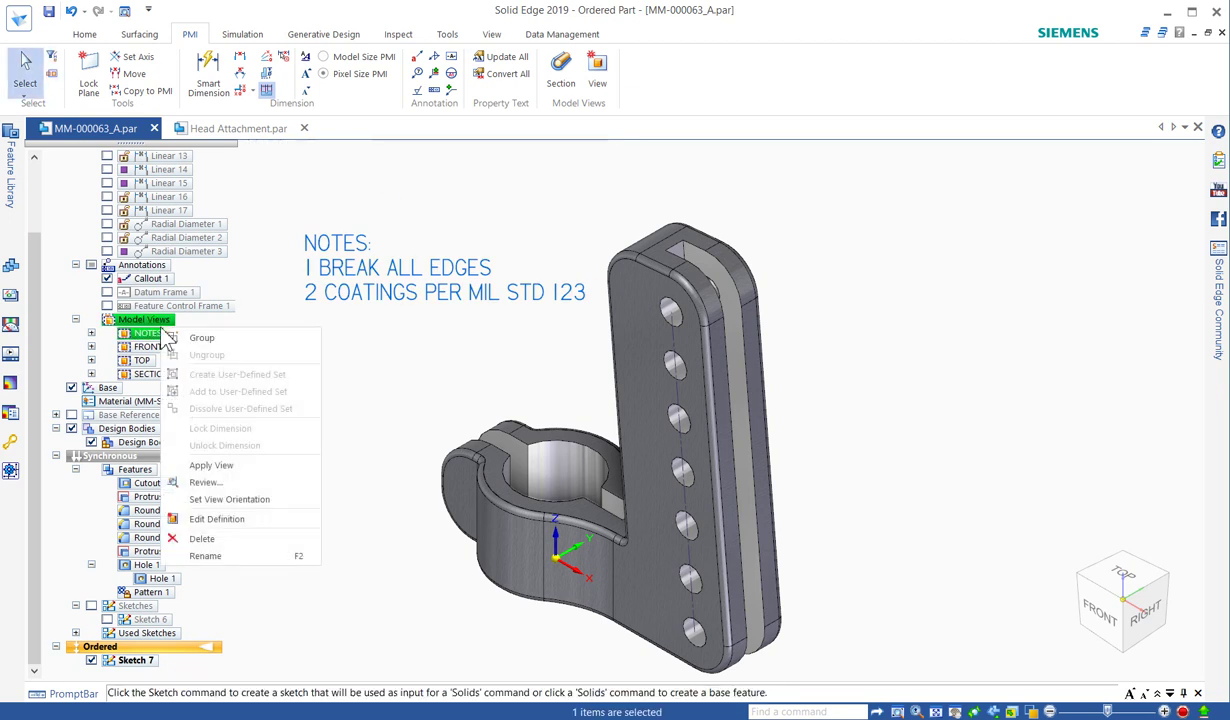
pyautogui.click(217, 519)
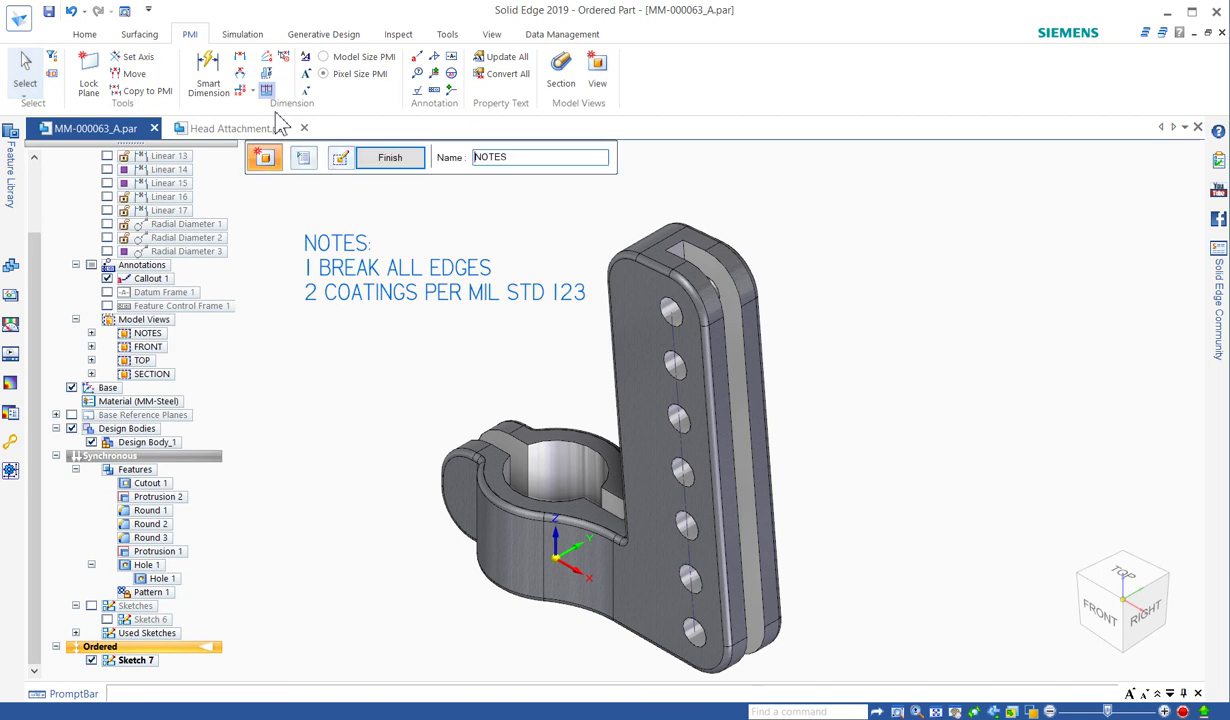
pyautogui.click(302, 160)
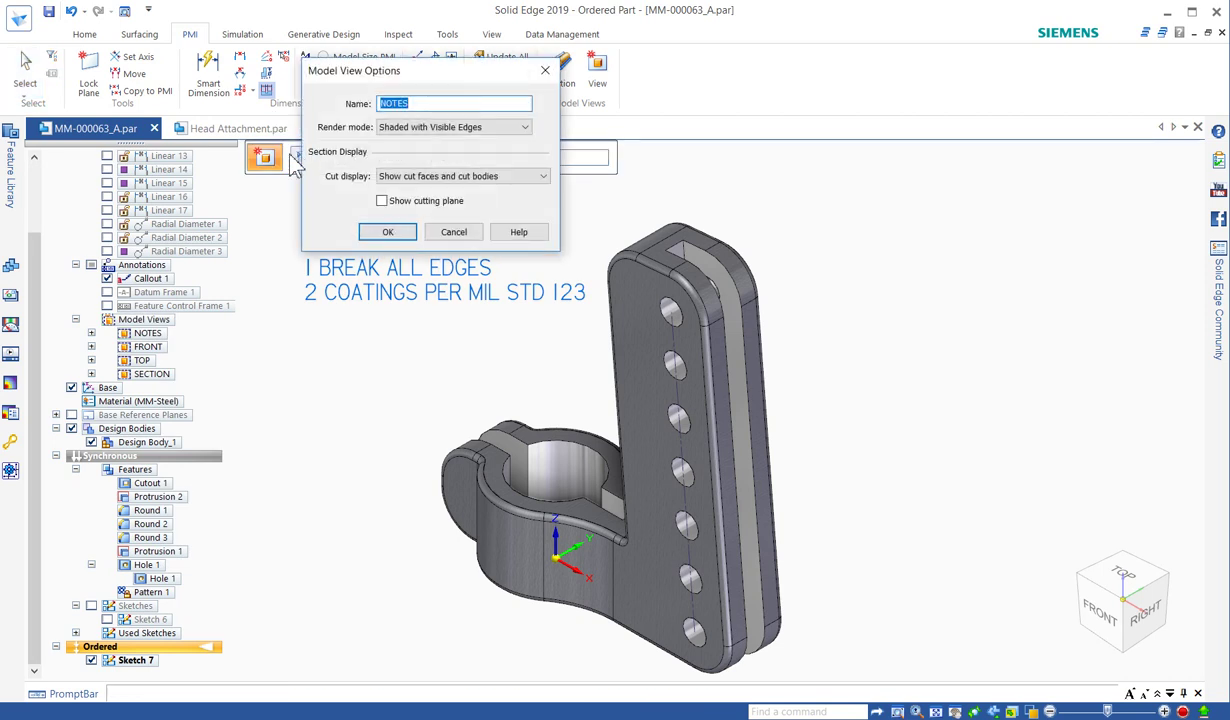
pyautogui.click(450, 232)
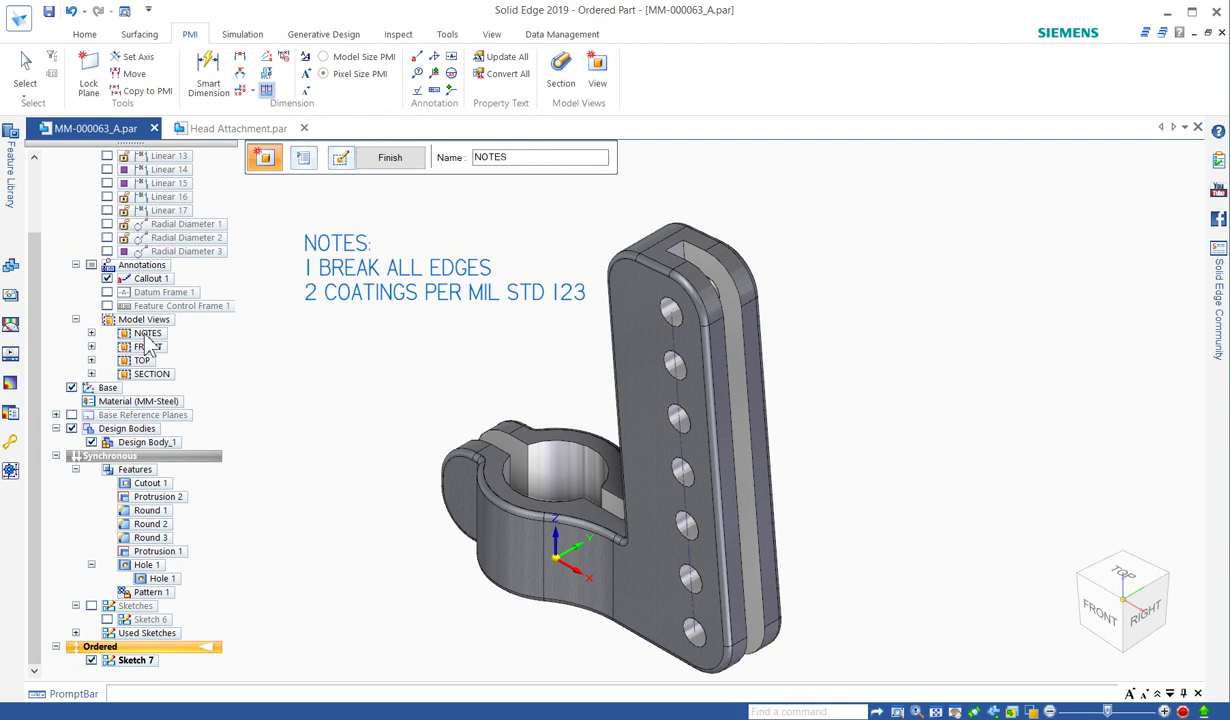
pyautogui.click(412, 159)
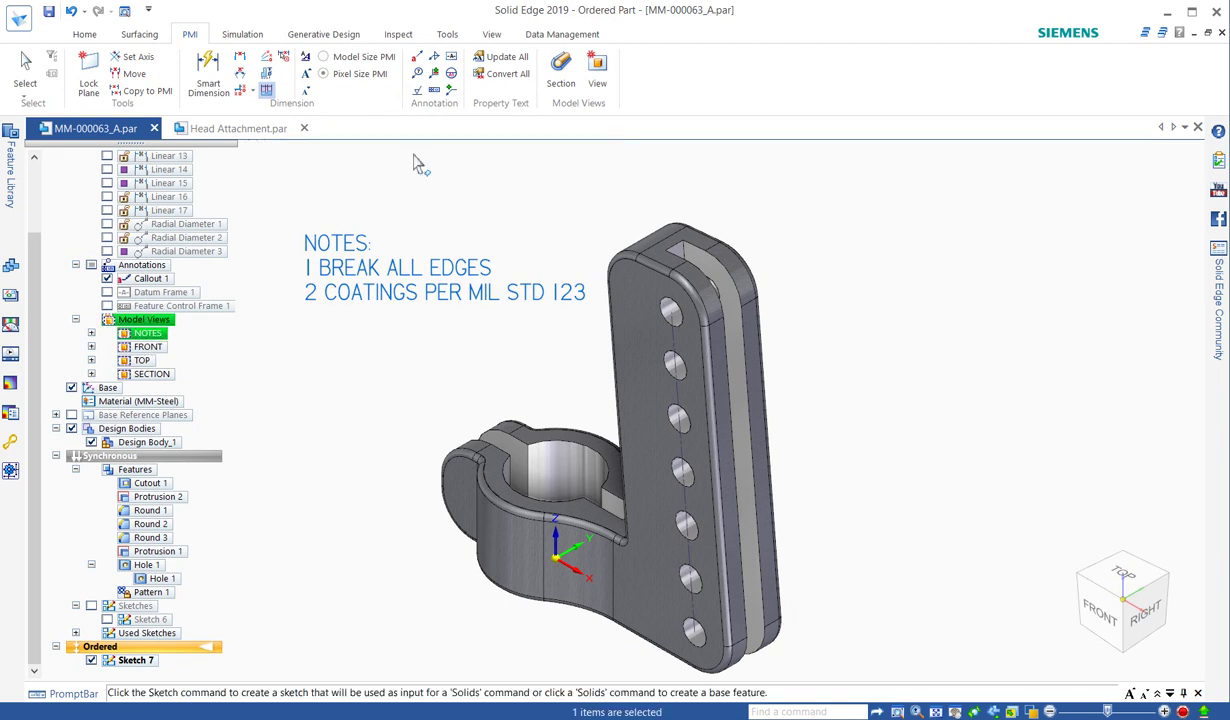
# Review the saved model views in sequence, going from NOTES through SECTION, TOP and FRONT back to NOTES
pyautogui.rightClick(145, 336)
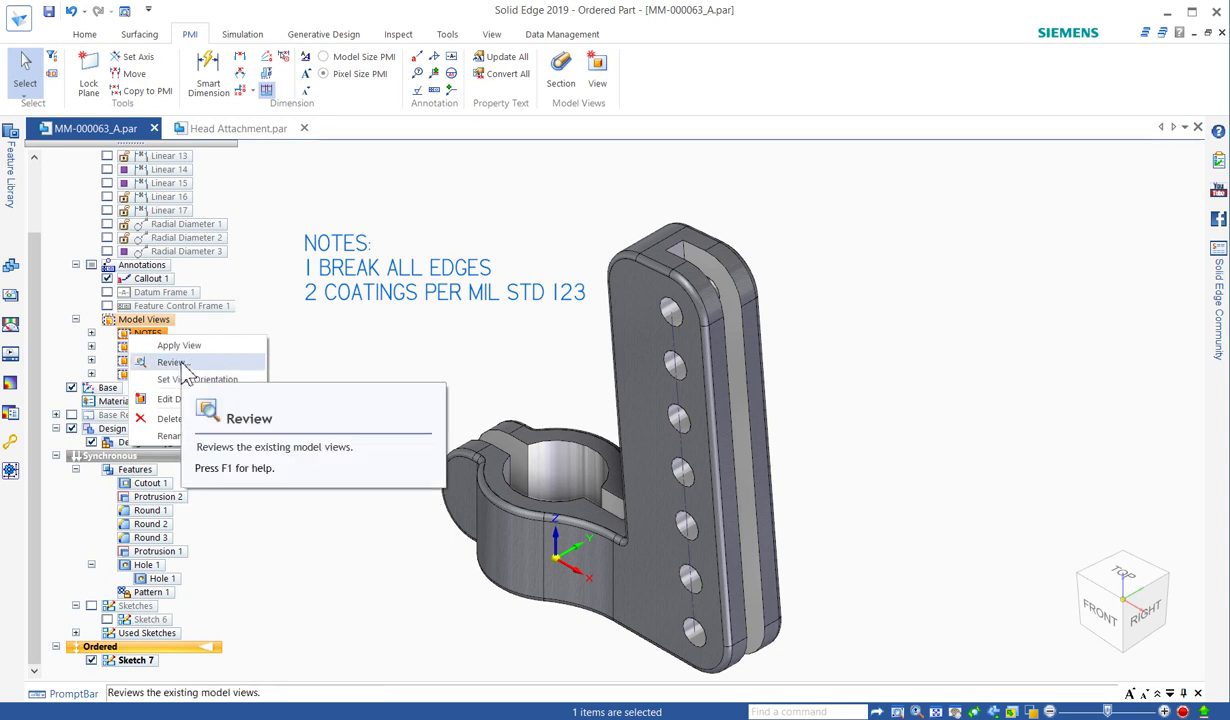
pyautogui.click(172, 362)
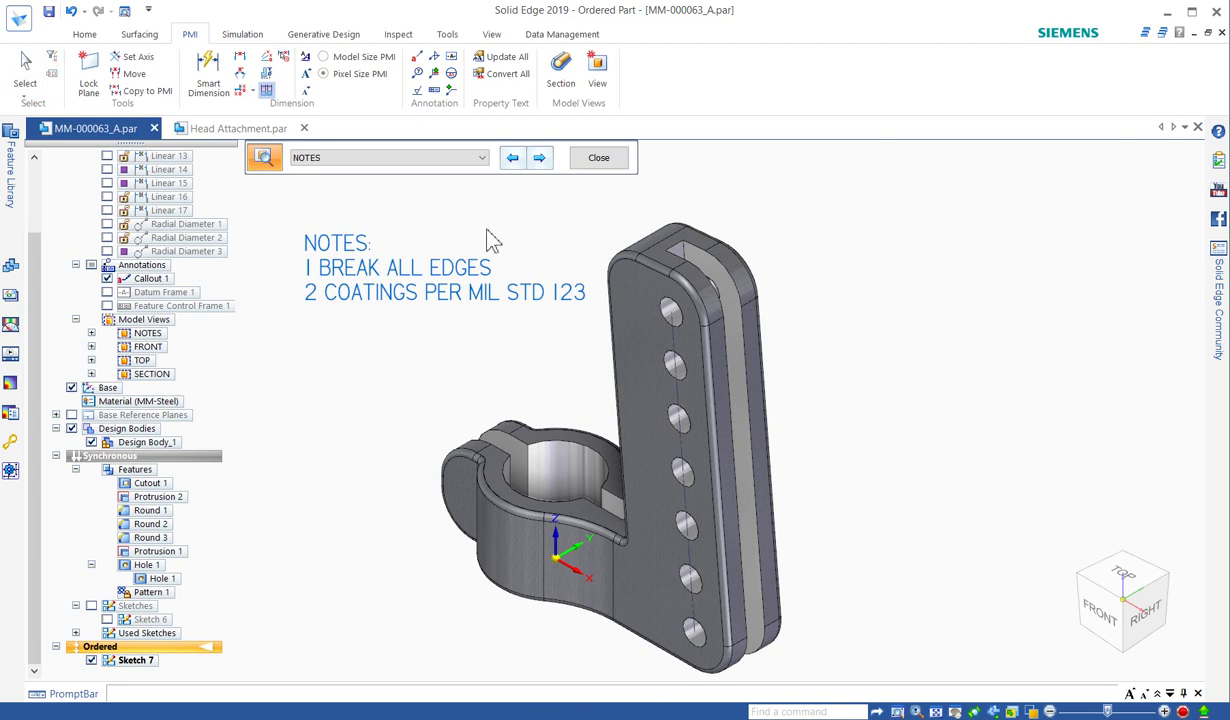
pyautogui.click(539, 158)
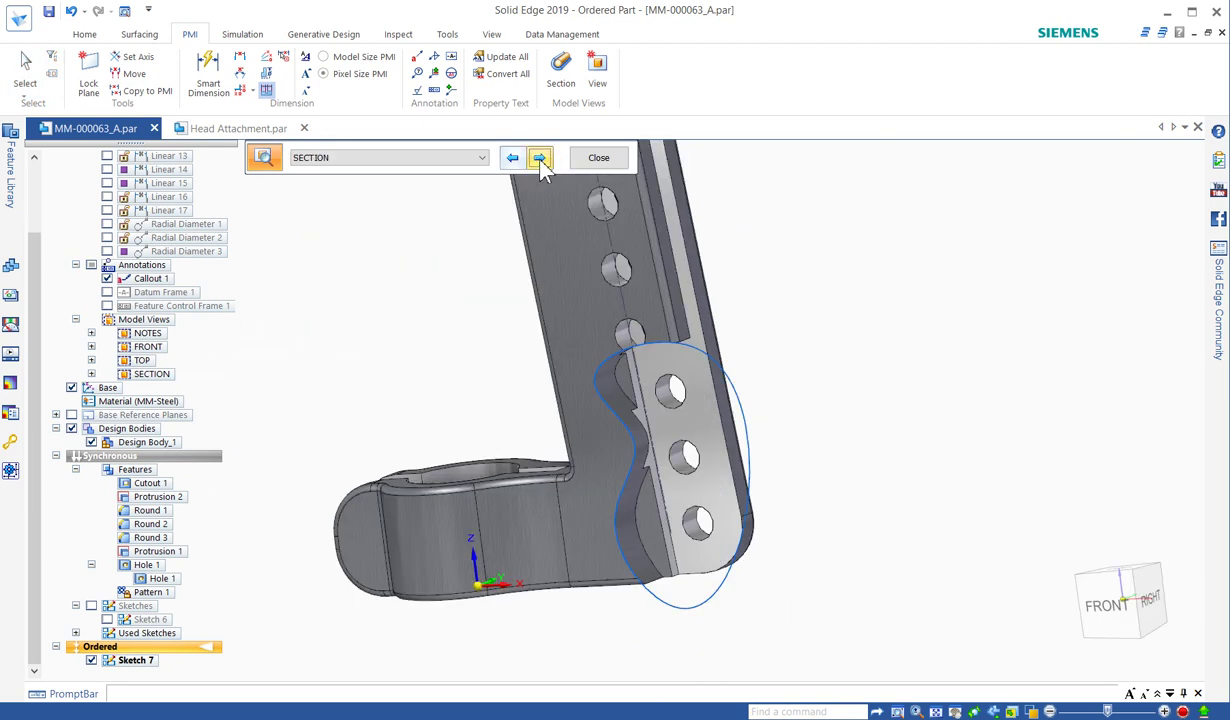
pyautogui.click(539, 158)
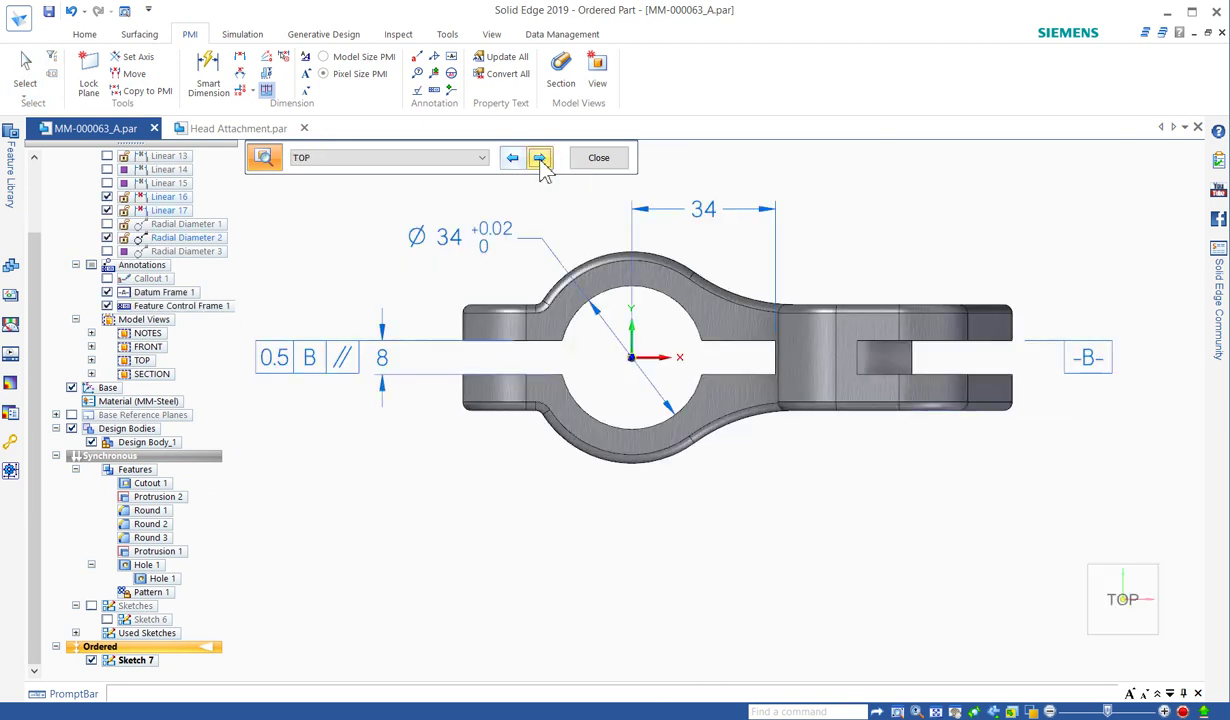
pyautogui.click(539, 158)
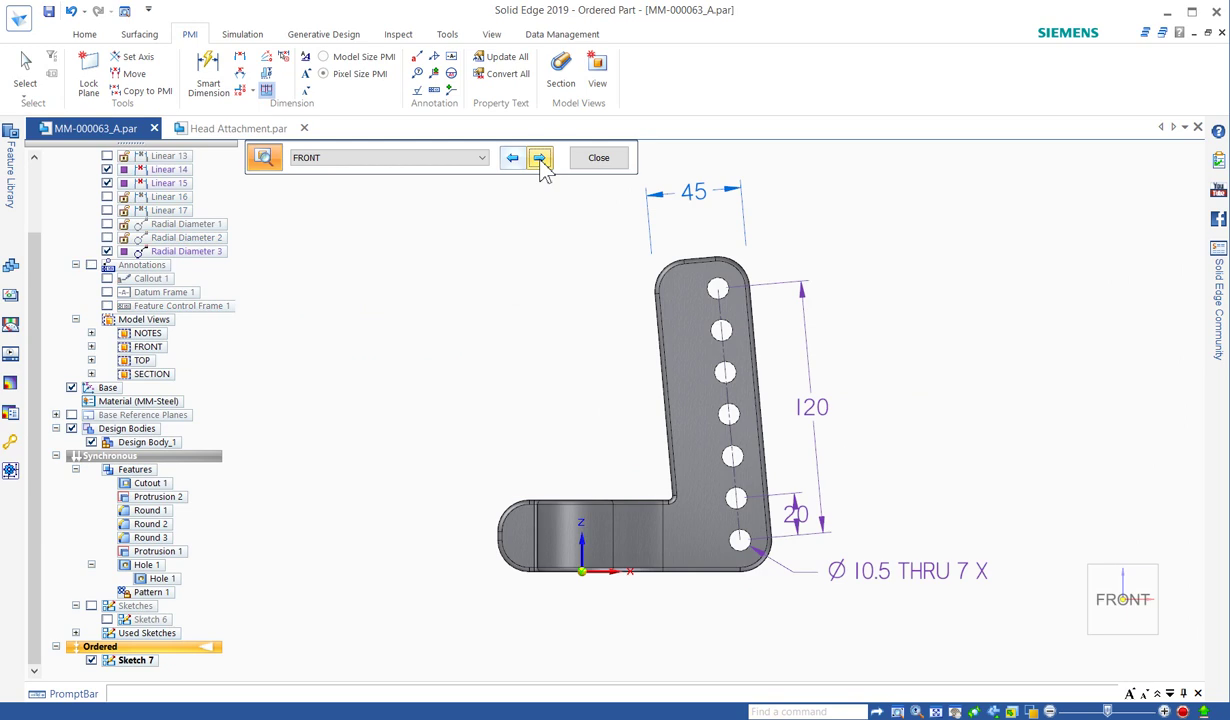
pyautogui.click(540, 163)
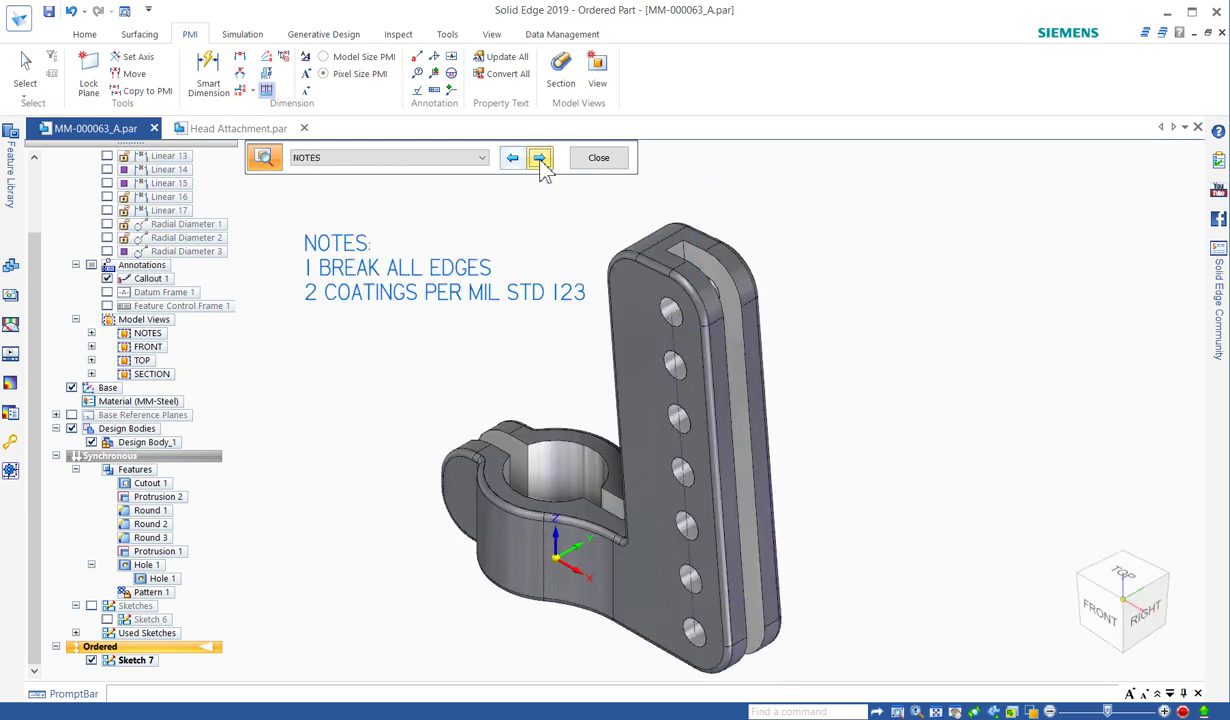
# Switch the review directly to the TOP model view, return to NOTES, and end the review
pyautogui.click(481, 160)
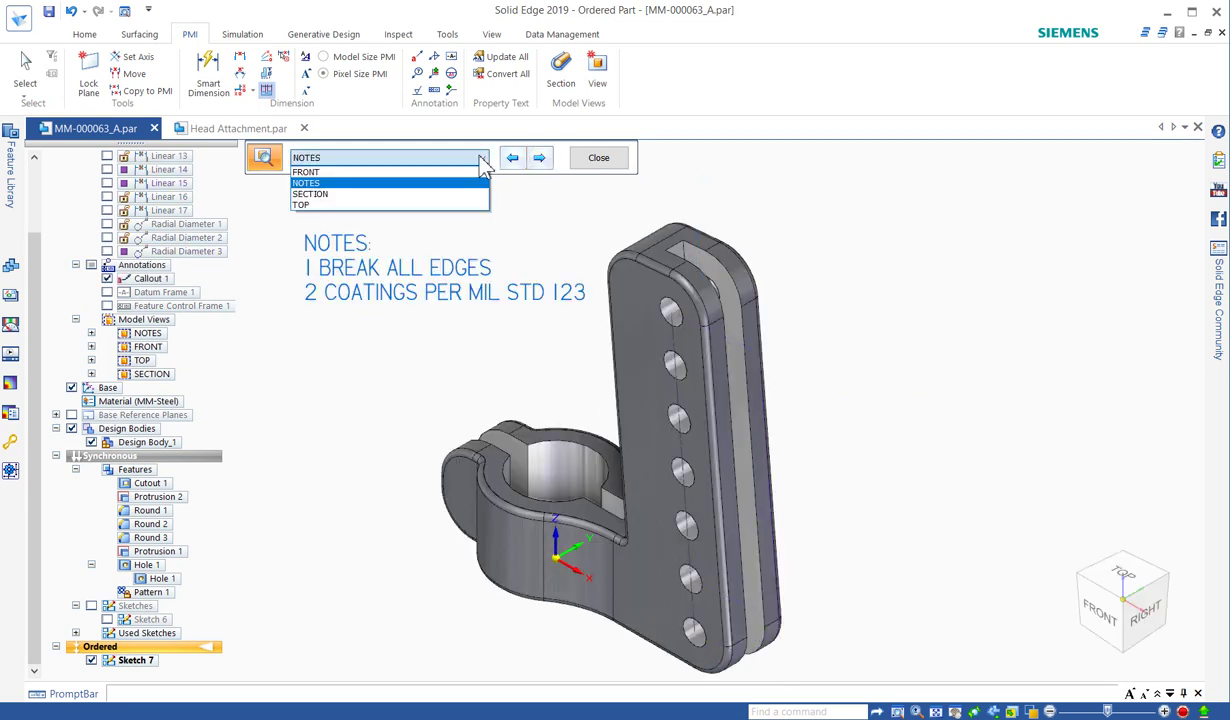
pyautogui.click(410, 205)
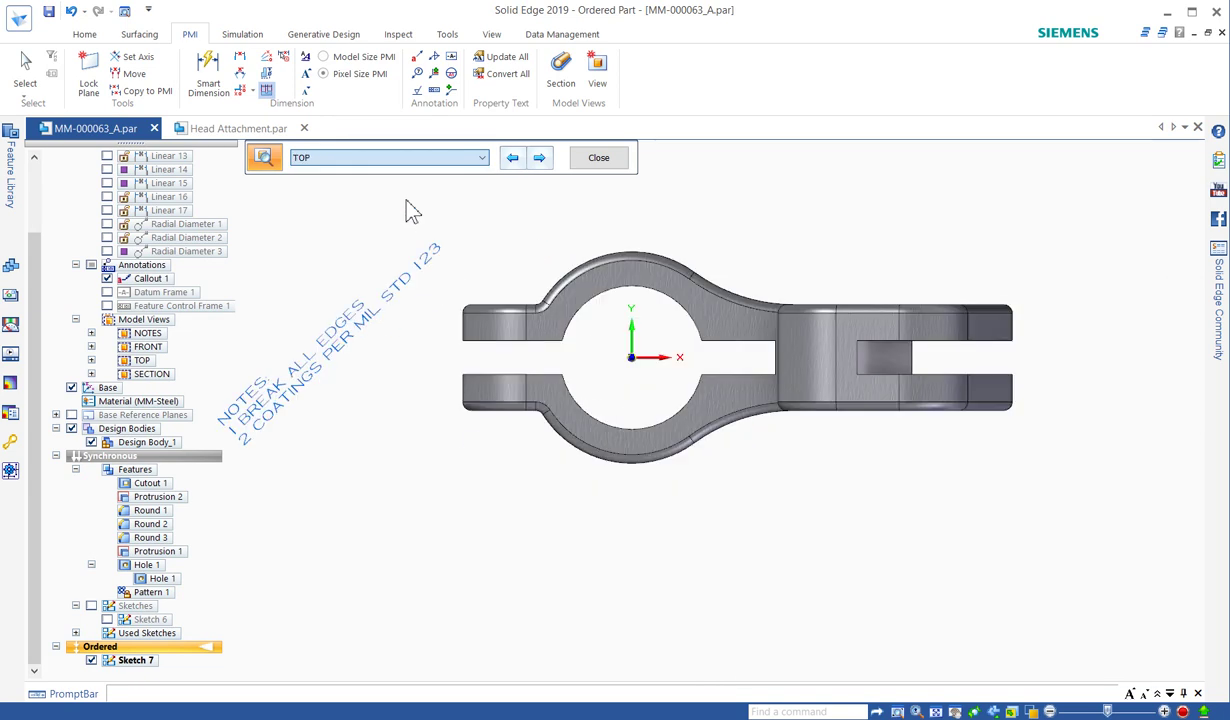
pyautogui.click(481, 158)
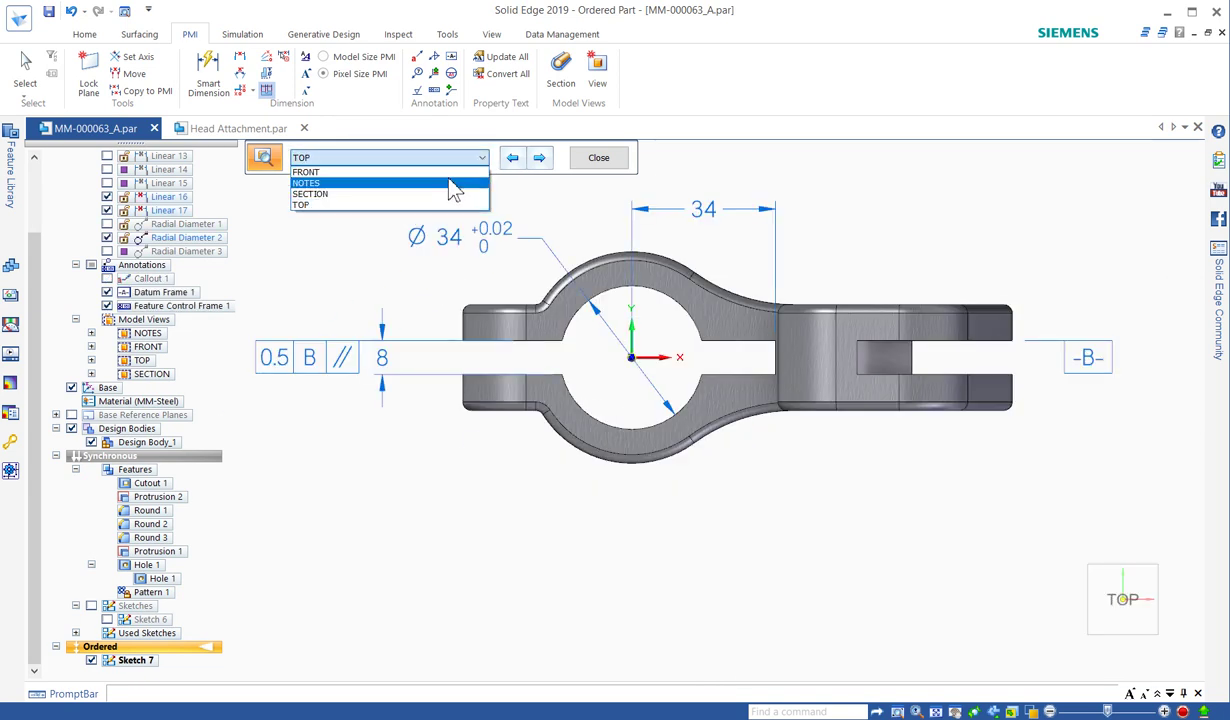
pyautogui.click(455, 185)
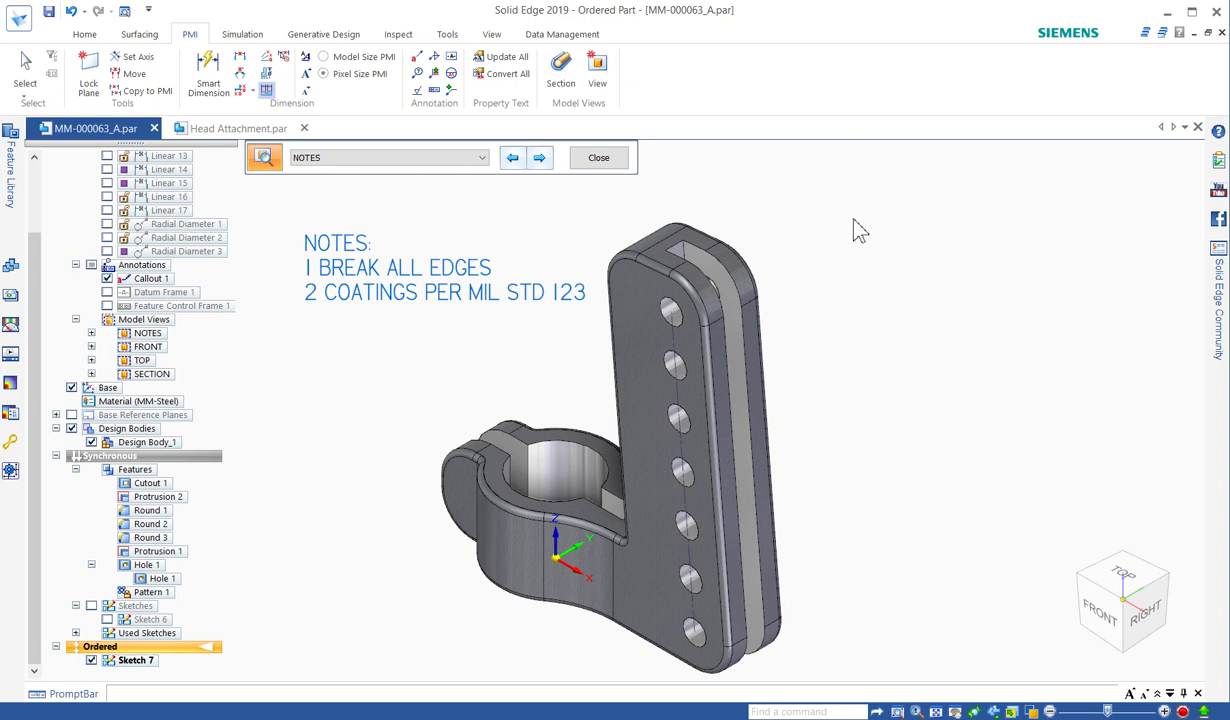
pyautogui.press('Escape')
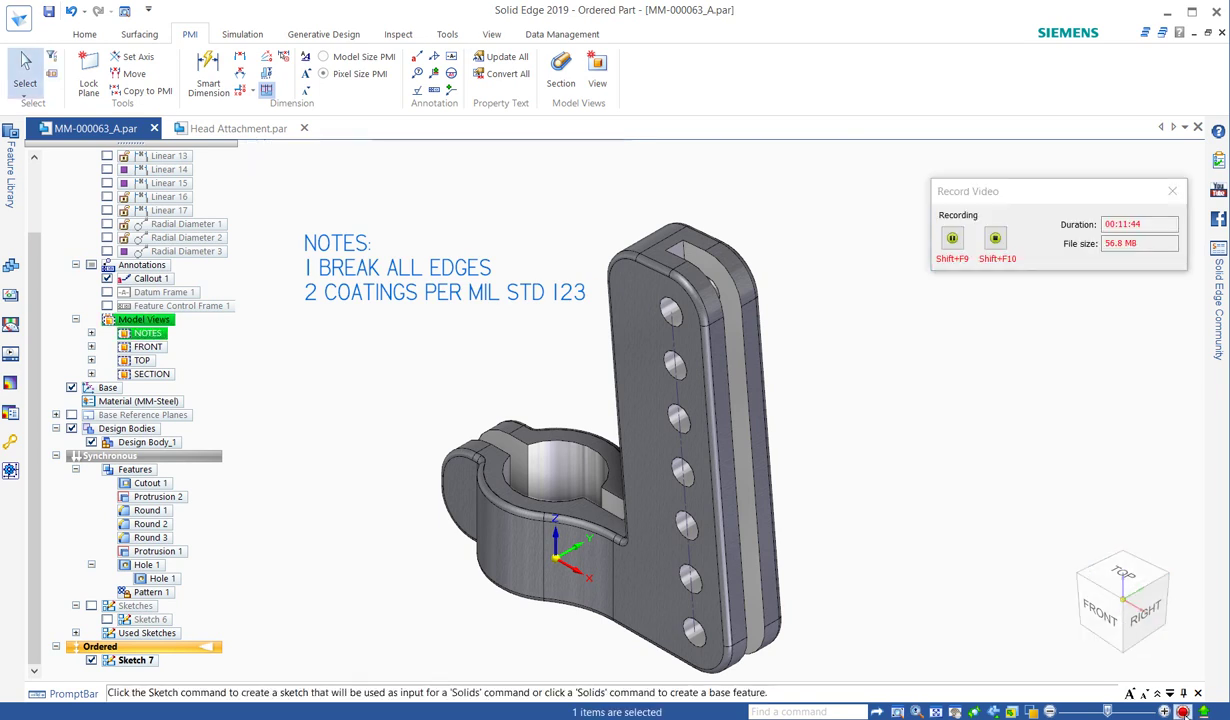
pyautogui.click(995, 238)
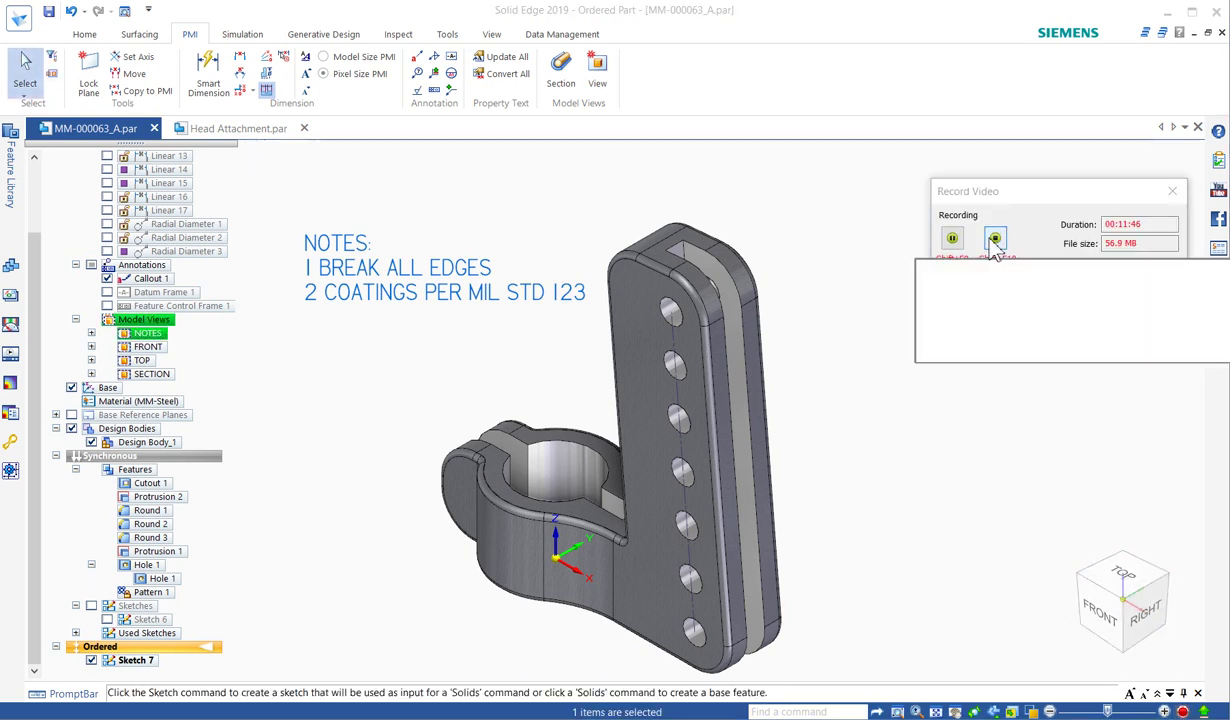